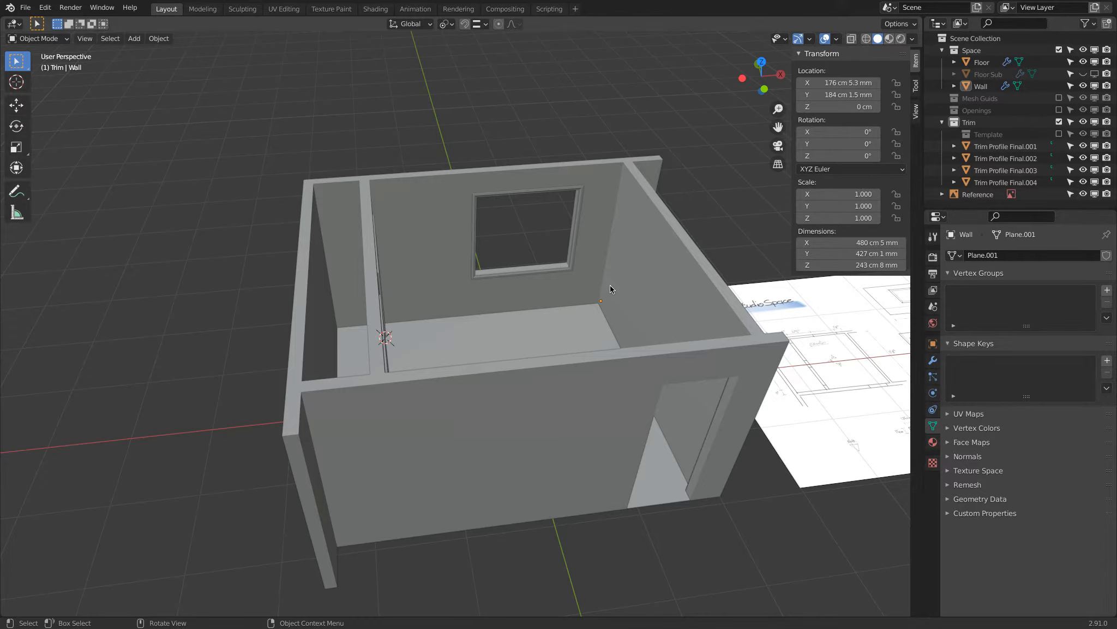
# Rename the trim object around the single door opening as "Trim Door".
pyautogui.moveTo(610, 285); pyautogui.dragTo(498, 302, button='middle')
pyautogui.scroll(5, 505, 315)
pyautogui.scroll(3, 505, 315)
pyautogui.scroll(4, 552, 307)
pyautogui.keyDown('shift'); pyautogui.moveTo(543, 255); pyautogui.dragTo(435, 341, button='middle'); pyautogui.keyUp('shift')
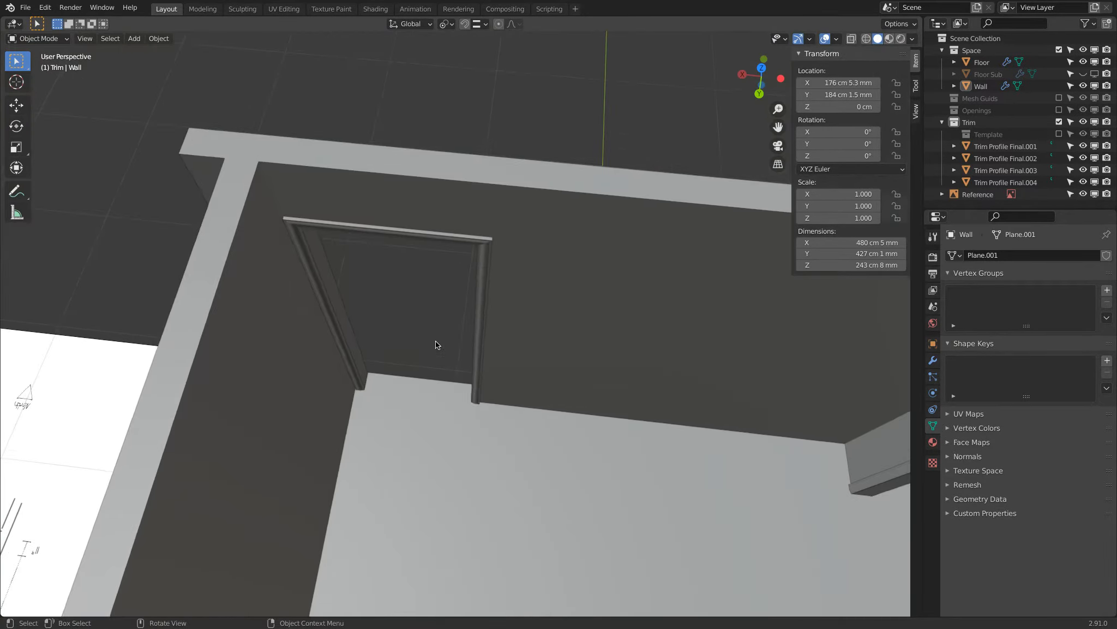
pyautogui.scroll(3, 435, 341)
pyautogui.click(533, 148)
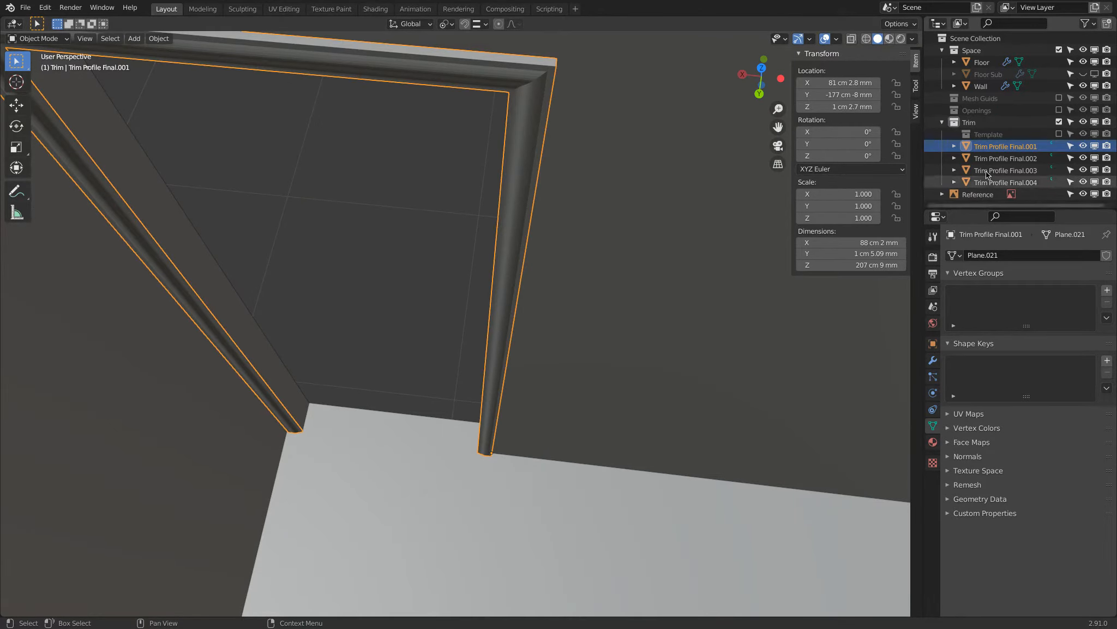
pyautogui.scroll(-5, 678, 189)
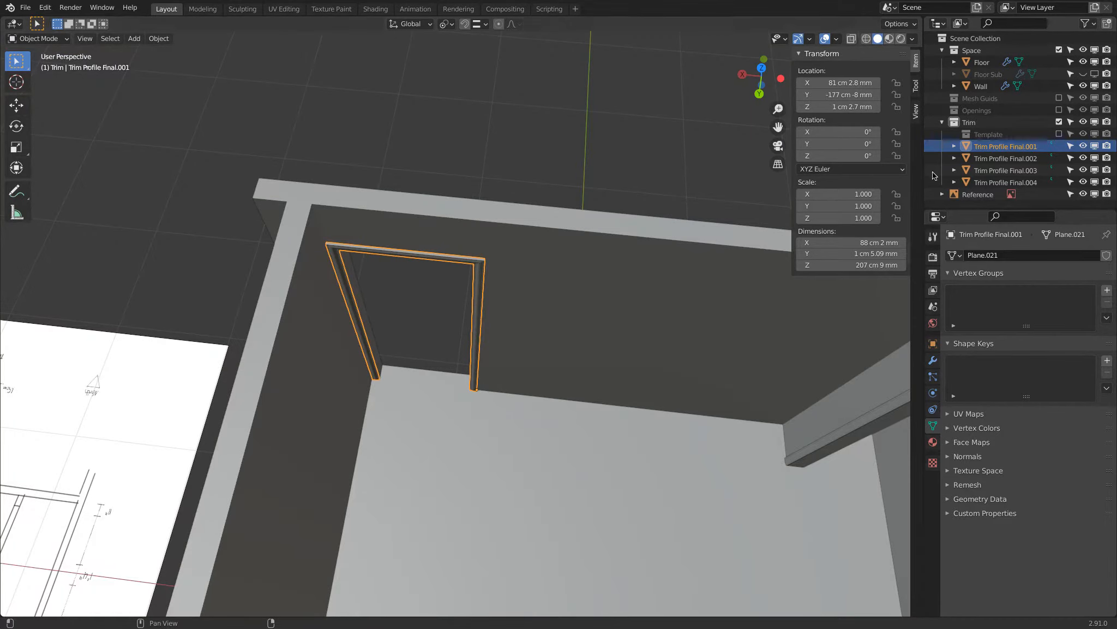
pyautogui.doubleClick(1003, 147)
pyautogui.write('Trim')
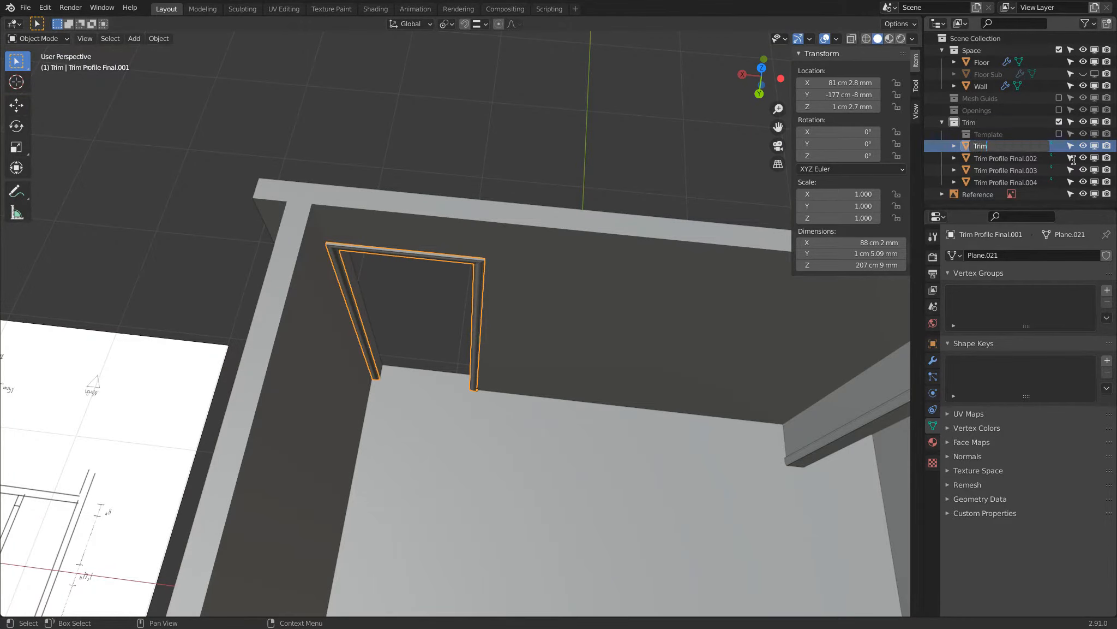
pyautogui.write(' Door')
pyautogui.press('Return')
# Rename the trim around the first closet opening, Trim Profile Final.002, as "Trim BiFold Door".
pyautogui.moveTo(677, 349); pyautogui.dragTo(440, 272, button='middle')
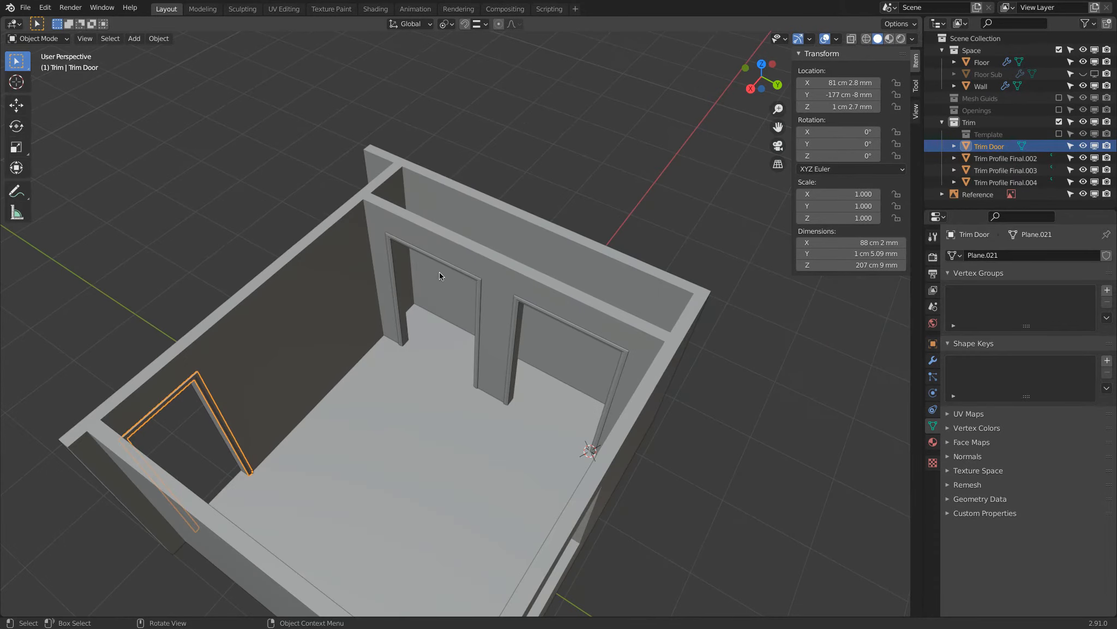
pyautogui.click(472, 275)
pyautogui.click(478, 285)
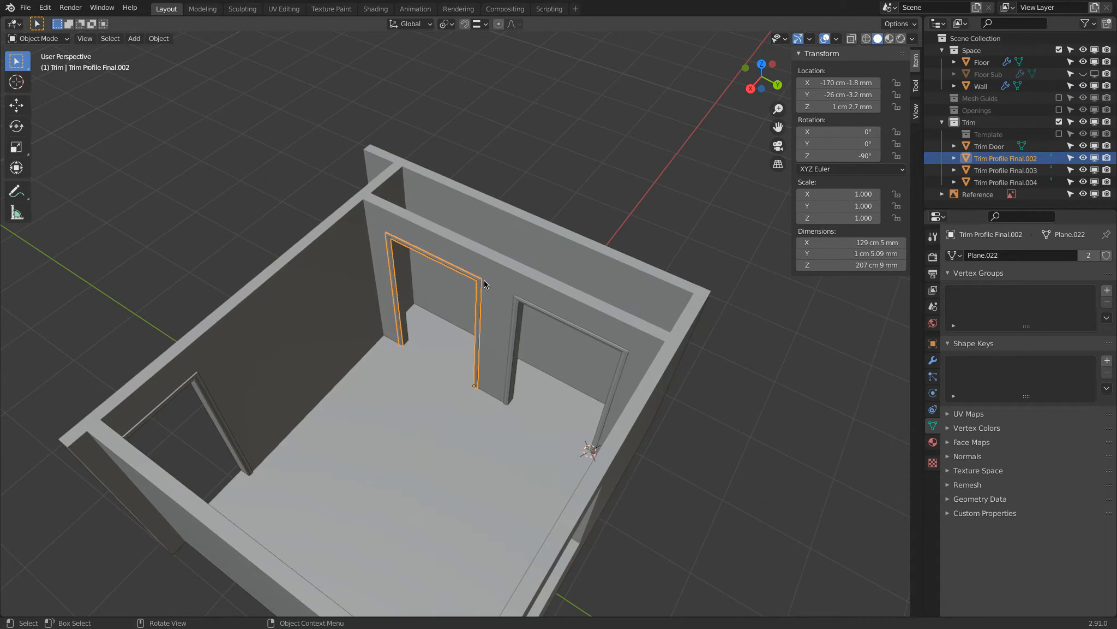
pyautogui.doubleClick(998, 158)
pyautogui.write('Tr')
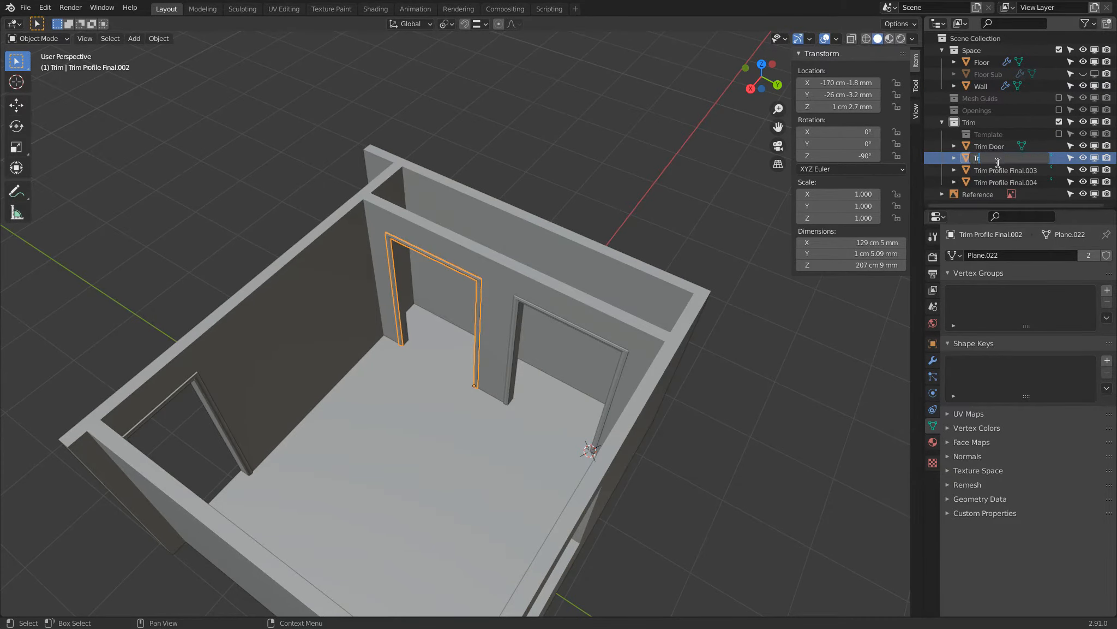
pyautogui.write('im Bifold Door')
pyautogui.press('Return')
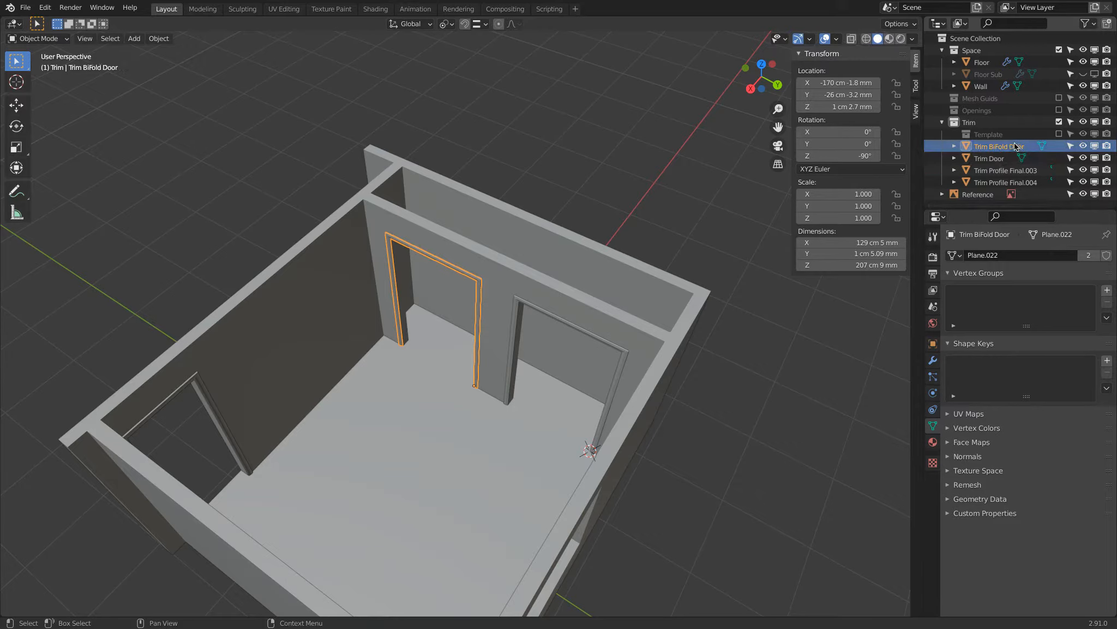
# Rename the trim around the second closet opening as "Trim BiFold Door.001", reusing the first closet trim's name.
pyautogui.click(934, 344)
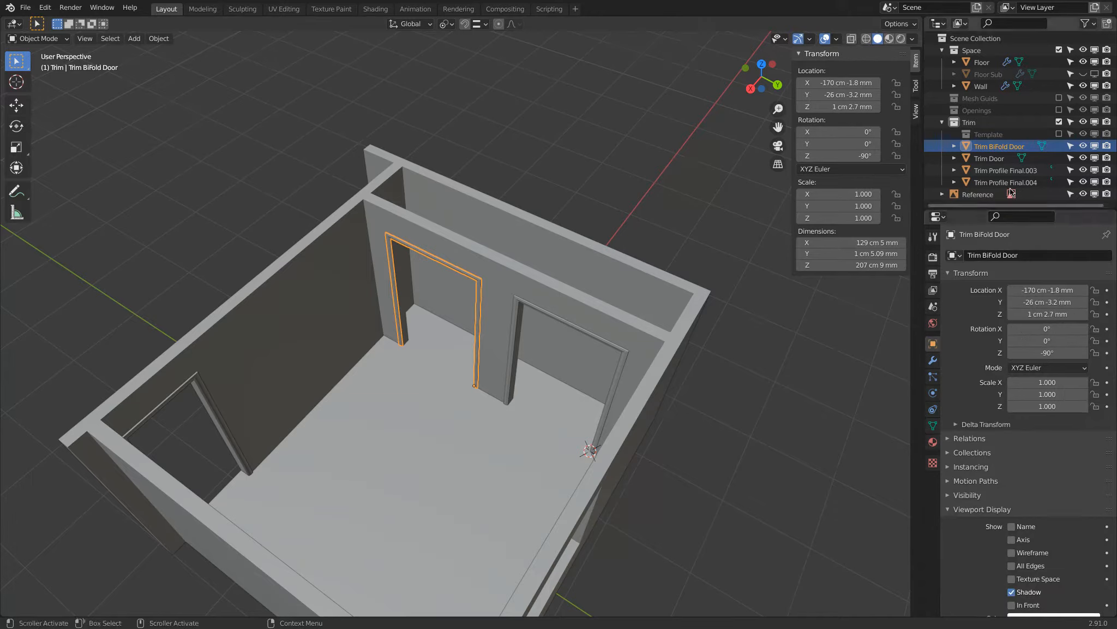
pyautogui.click(542, 304)
pyautogui.click(1073, 259)
pyautogui.write('Trim BiFold Door')
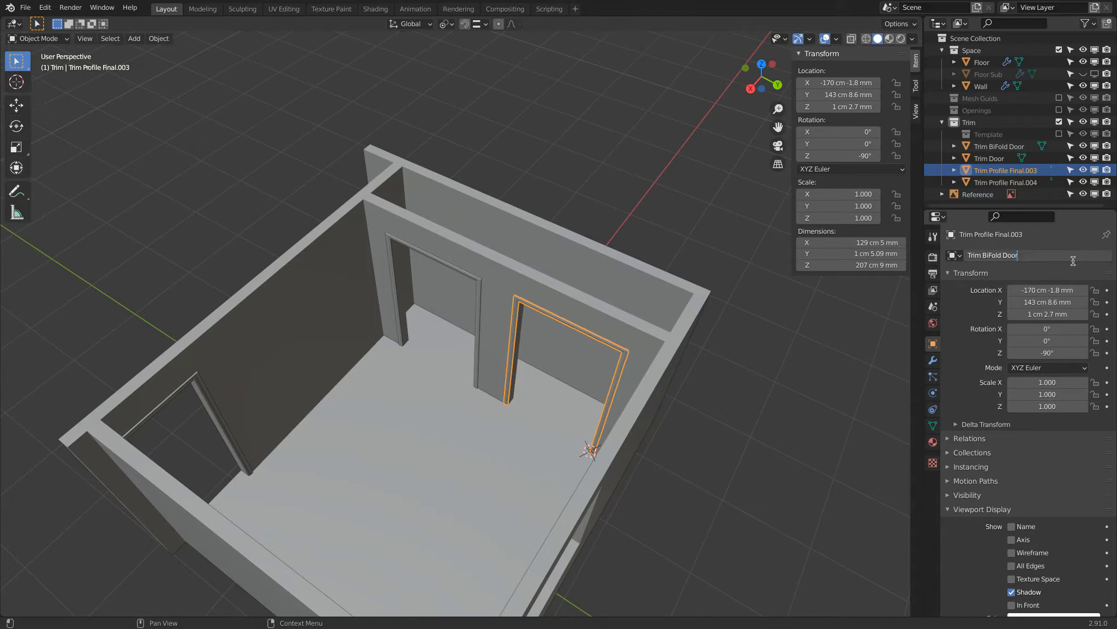
pyautogui.write('.001')
pyautogui.press('Return')
# Rename the trim around the window as "Trim Window".
pyautogui.moveTo(652, 330); pyautogui.dragTo(695, 214, button='middle')
pyautogui.click(675, 239)
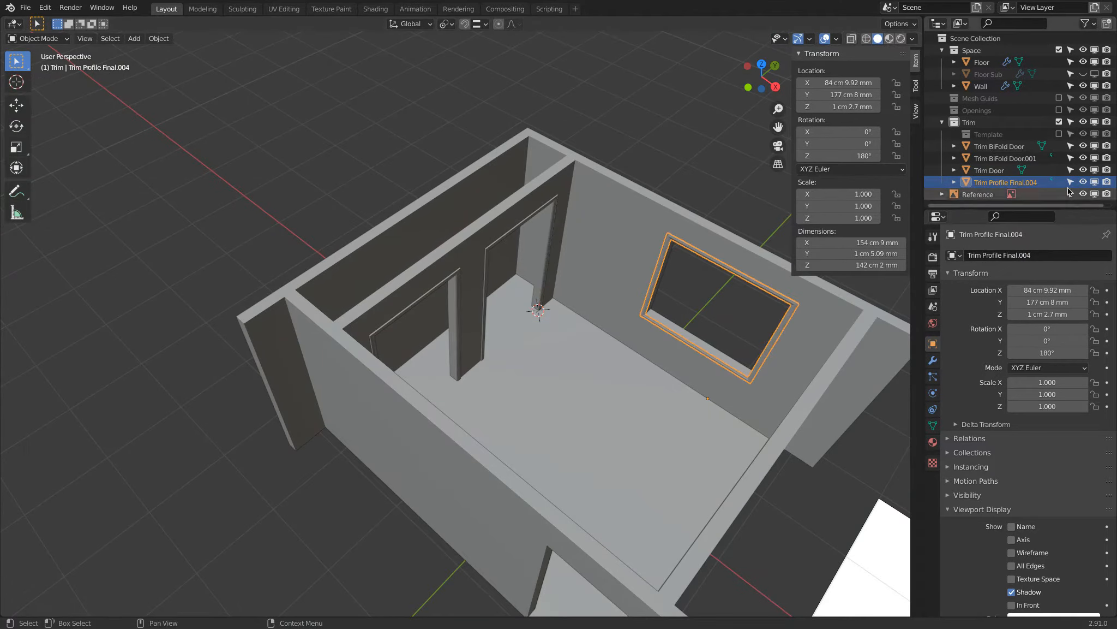
pyautogui.doubleClick(1024, 182)
pyautogui.write('Trim Window')
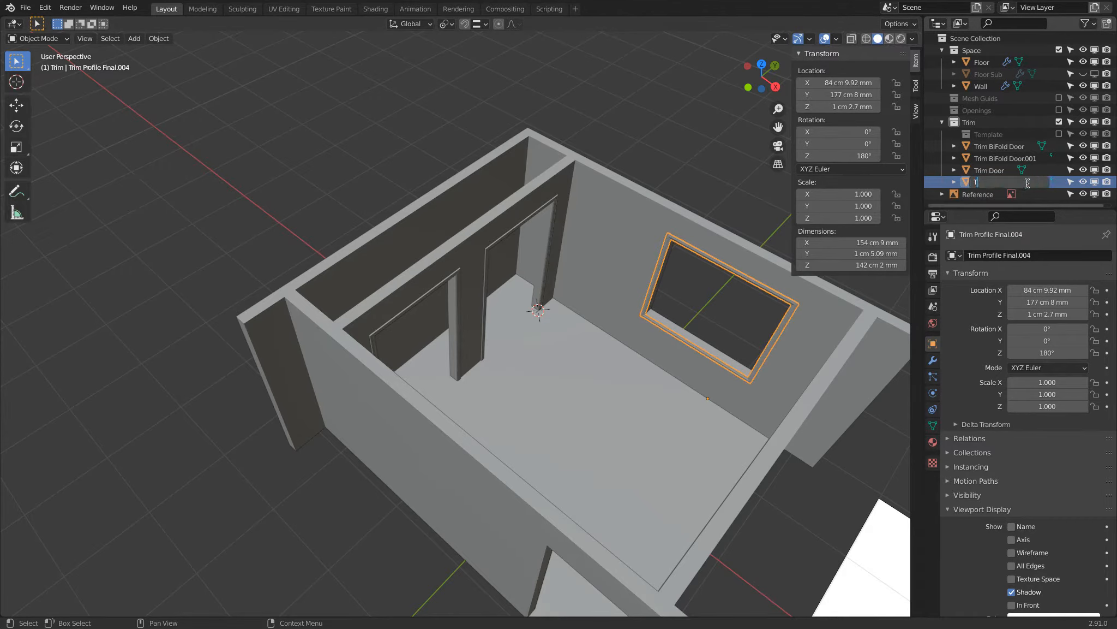
pyautogui.press('Return')
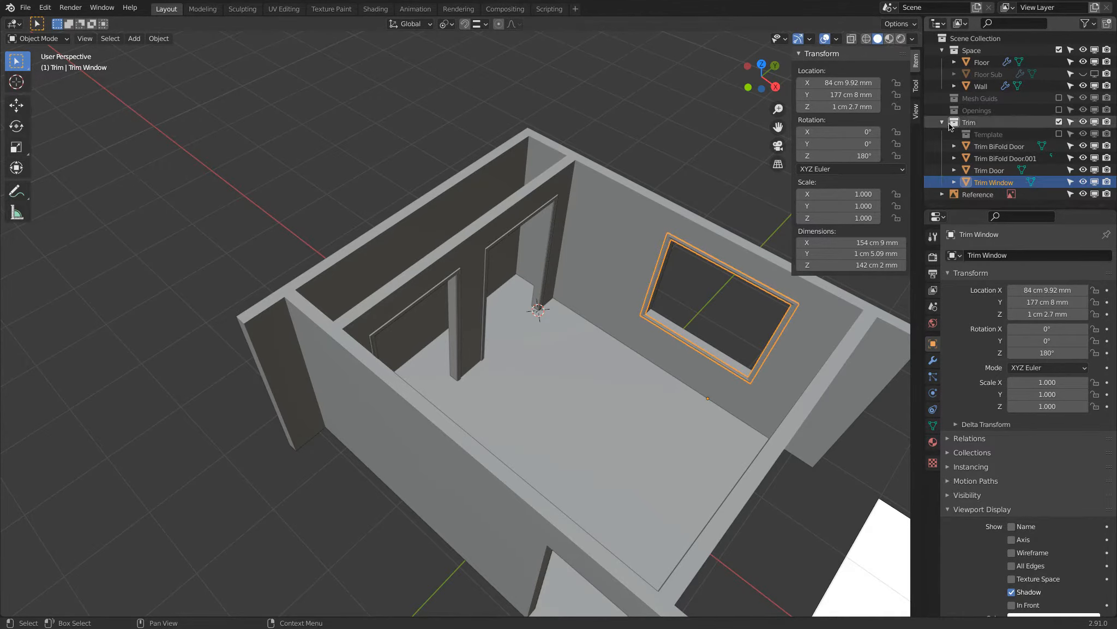
# Collapse the Trim collection and exclude it from the view layer.
pyautogui.click(943, 123)
pyautogui.click(1024, 171)
pyautogui.moveTo(664, 202); pyautogui.dragTo(518, 240, button='middle')
pyautogui.click(1058, 122)
pyautogui.moveTo(385, 273); pyautogui.dragTo(356, 255, button='middle')
pyautogui.scroll(2, 382, 257)
pyautogui.scroll(-3, 415, 272)
pyautogui.moveTo(419, 289); pyautogui.dragTo(305, 169, button='middle')
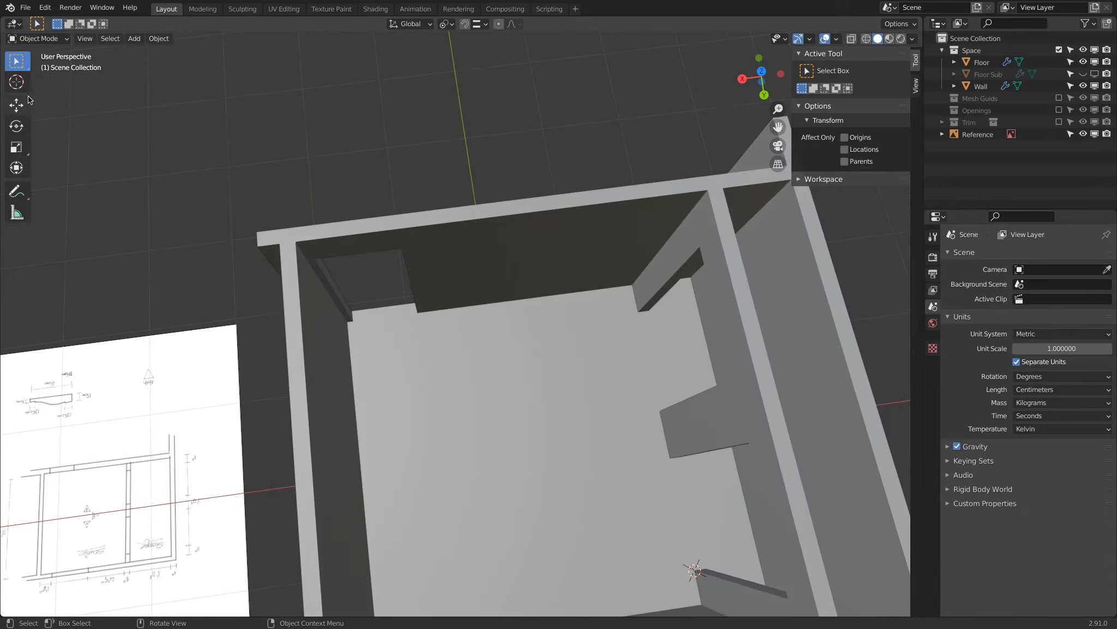
# Place the 3D cursor on the room floor near the single door opening and add a mesh plane there.
pyautogui.click(17, 82)
pyautogui.click(480, 24)
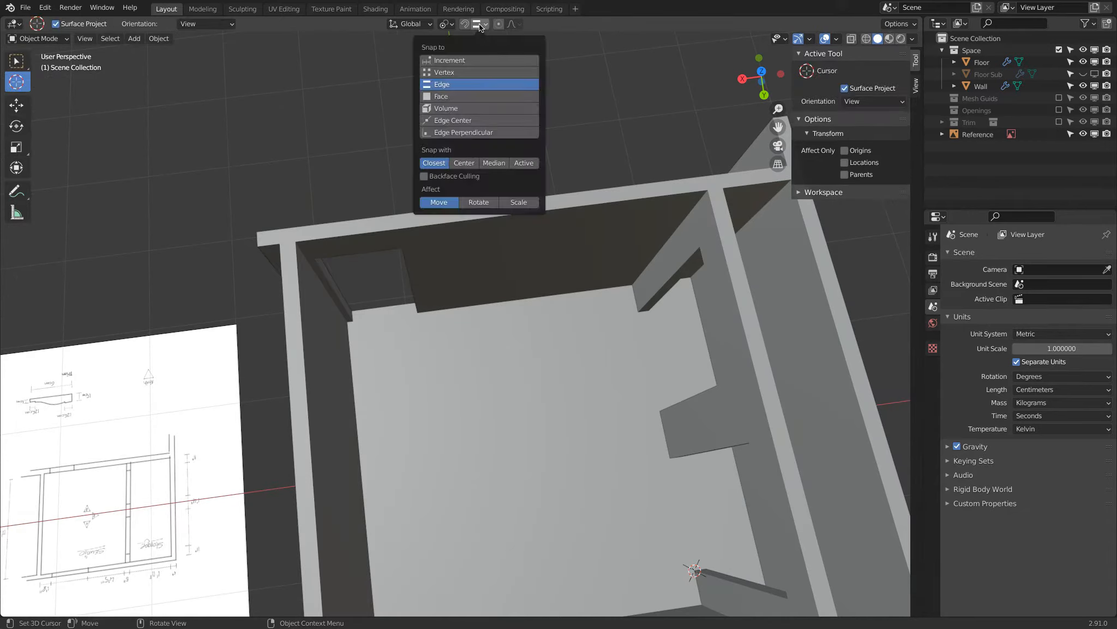
pyautogui.moveTo(491, 355); pyautogui.dragTo(461, 376)
pyautogui.click(17, 61)
pyautogui.hotkey('shift', 'a')
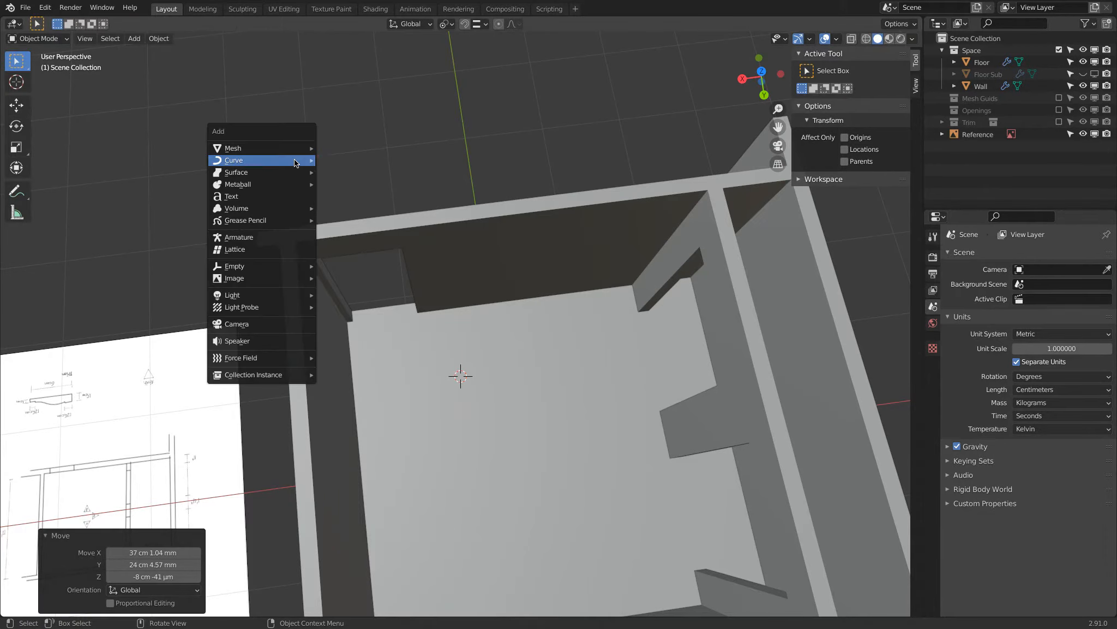
pyautogui.moveTo(289, 149)
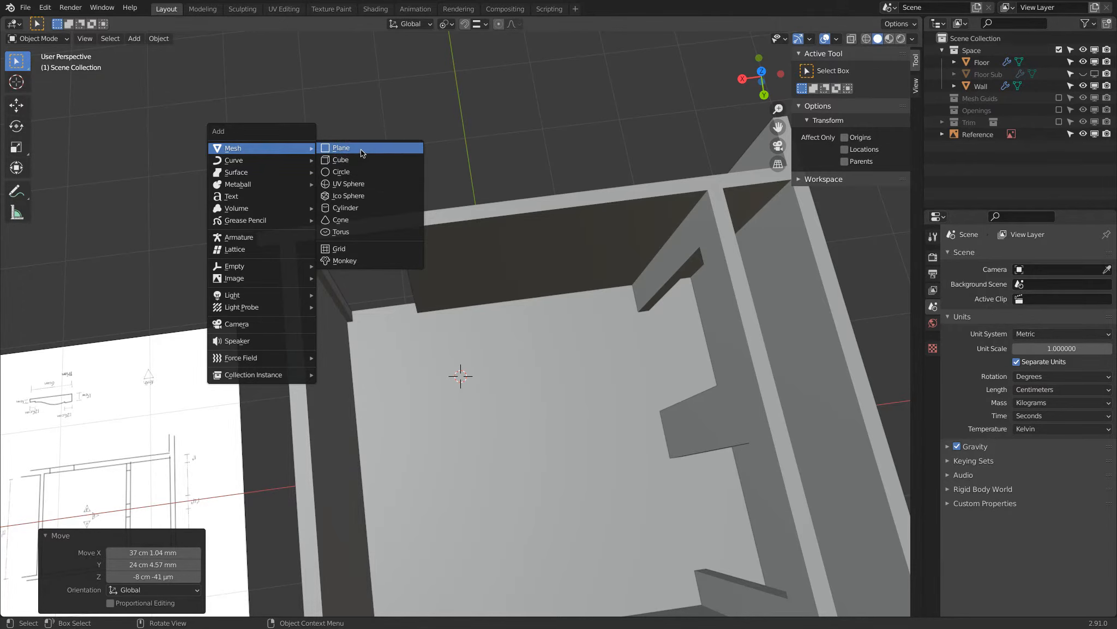
pyautogui.click(357, 147)
pyautogui.moveTo(404, 162); pyautogui.dragTo(546, 237, button='middle')
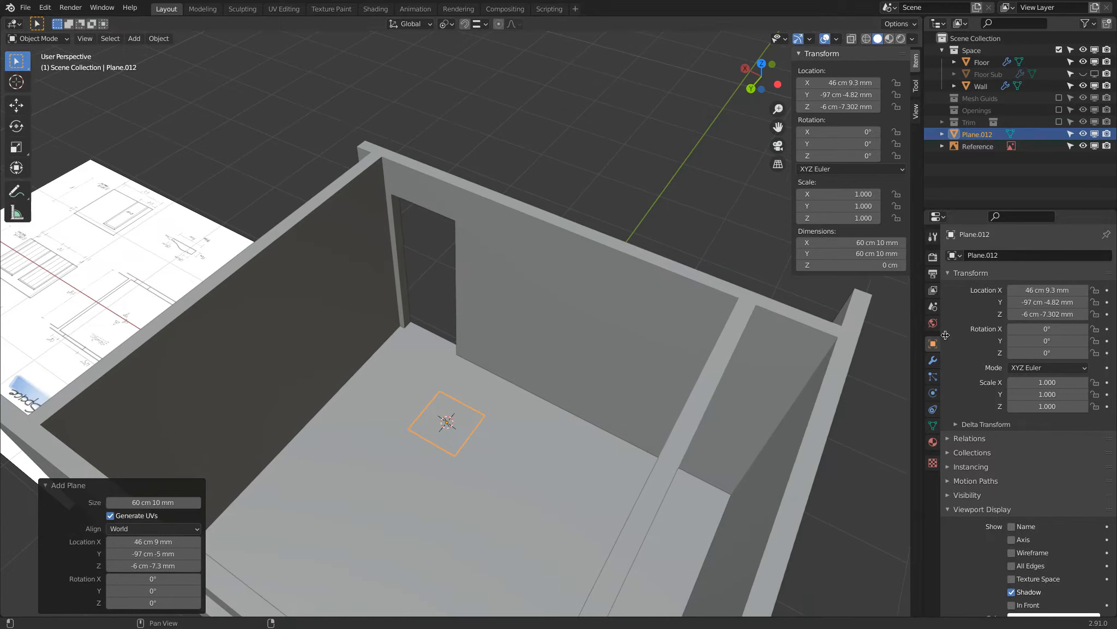
# Switch the scene's unit system to Imperial.
pyautogui.click(933, 306)
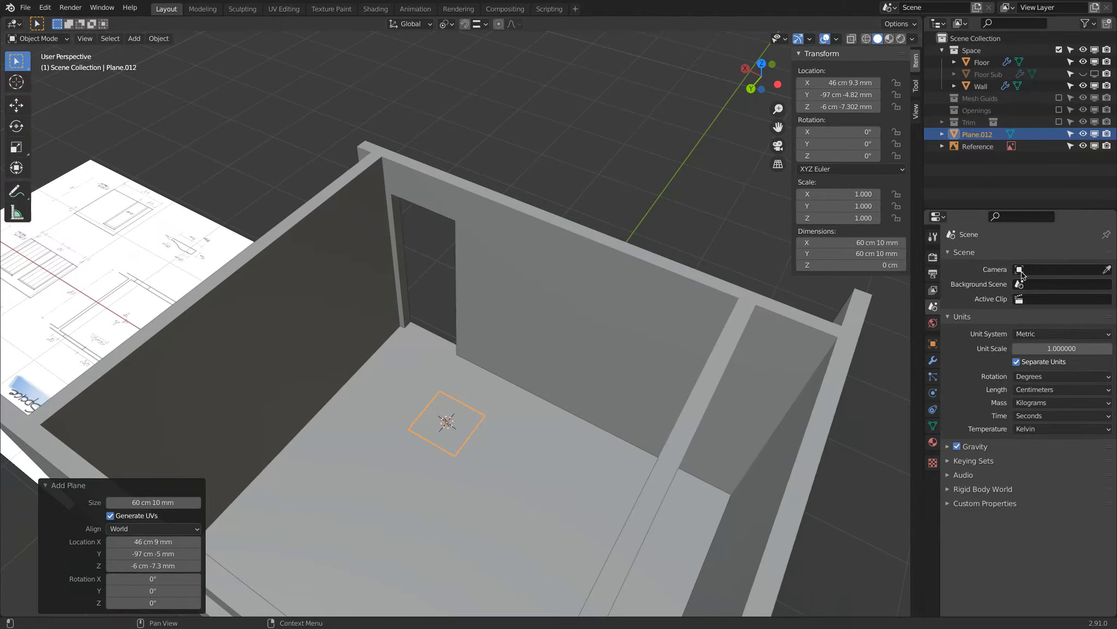
pyautogui.click(1036, 335)
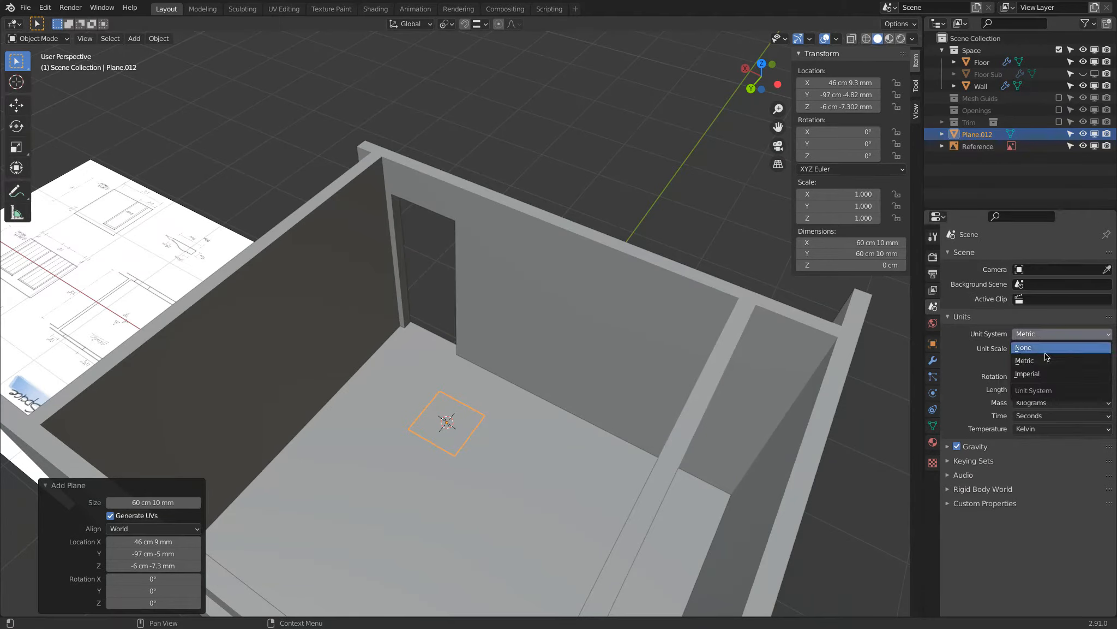
pyautogui.click(1040, 374)
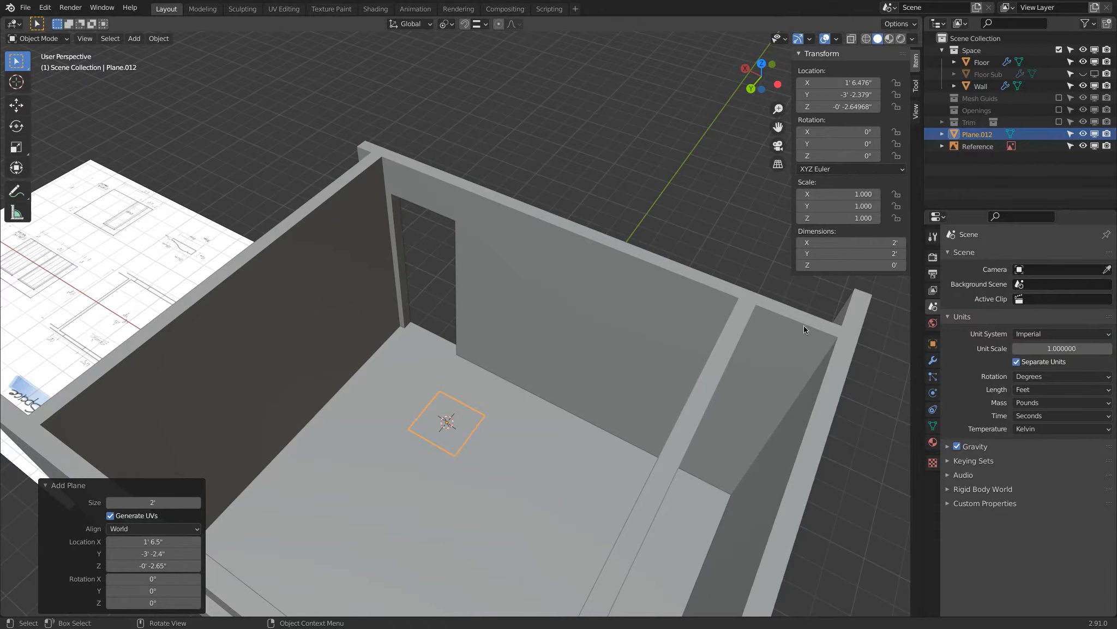
# Measure the width of the single door opening between its two upper corners.
pyautogui.moveTo(410, 338); pyautogui.dragTo(434, 365, button='middle')
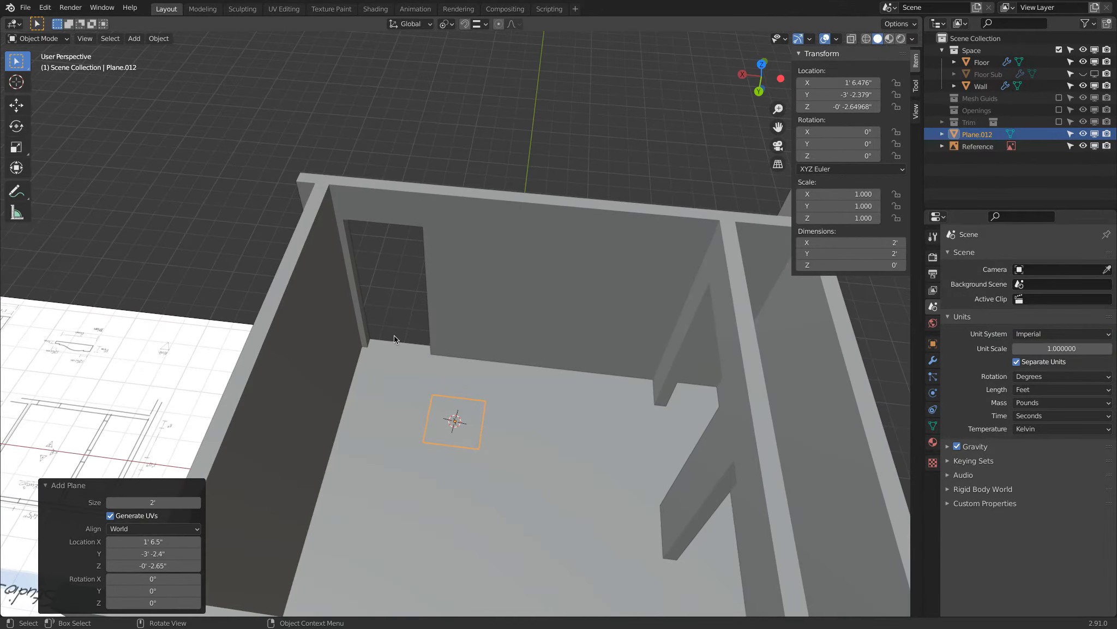
pyautogui.scroll(4, 376, 311)
pyautogui.click(17, 213)
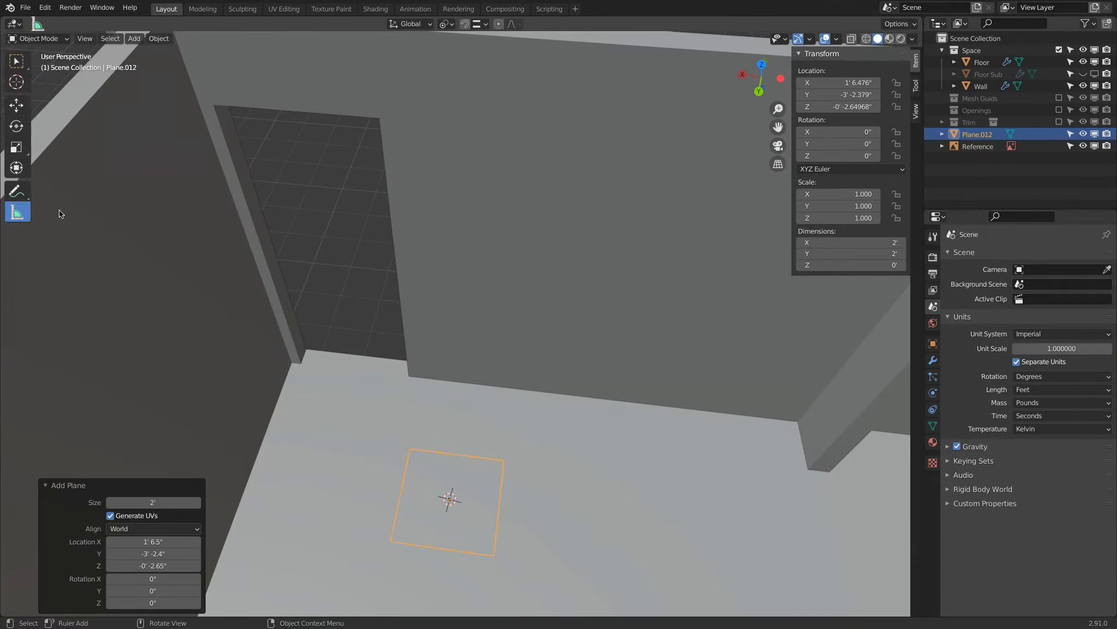
pyautogui.moveTo(249, 138); pyautogui.dragTo(213, 104)
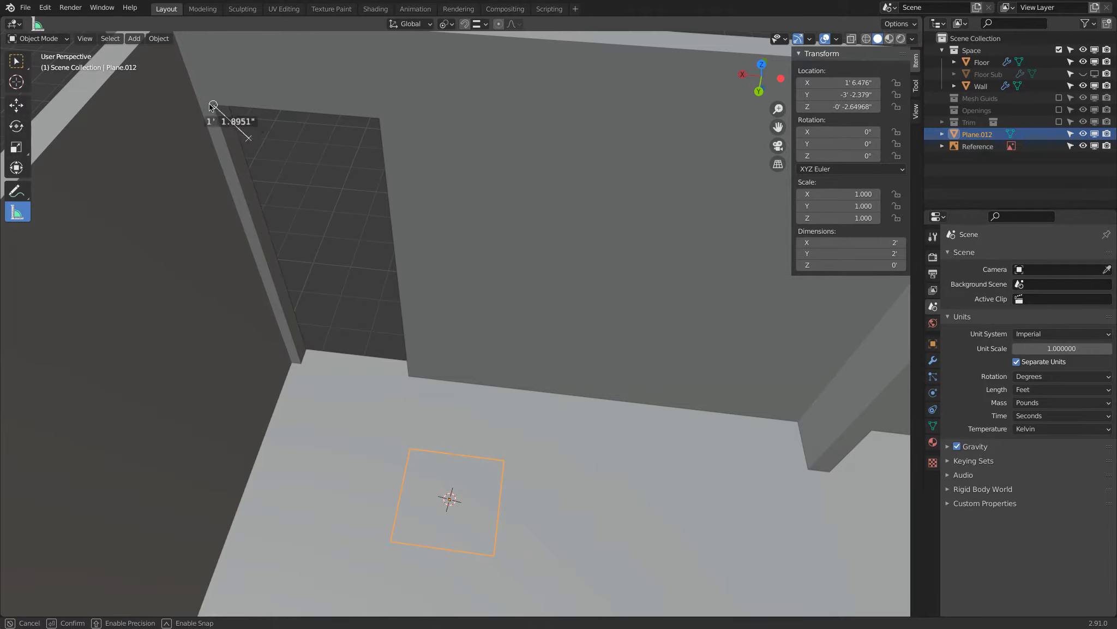
pyautogui.moveTo(249, 138); pyautogui.dragTo(379, 118)
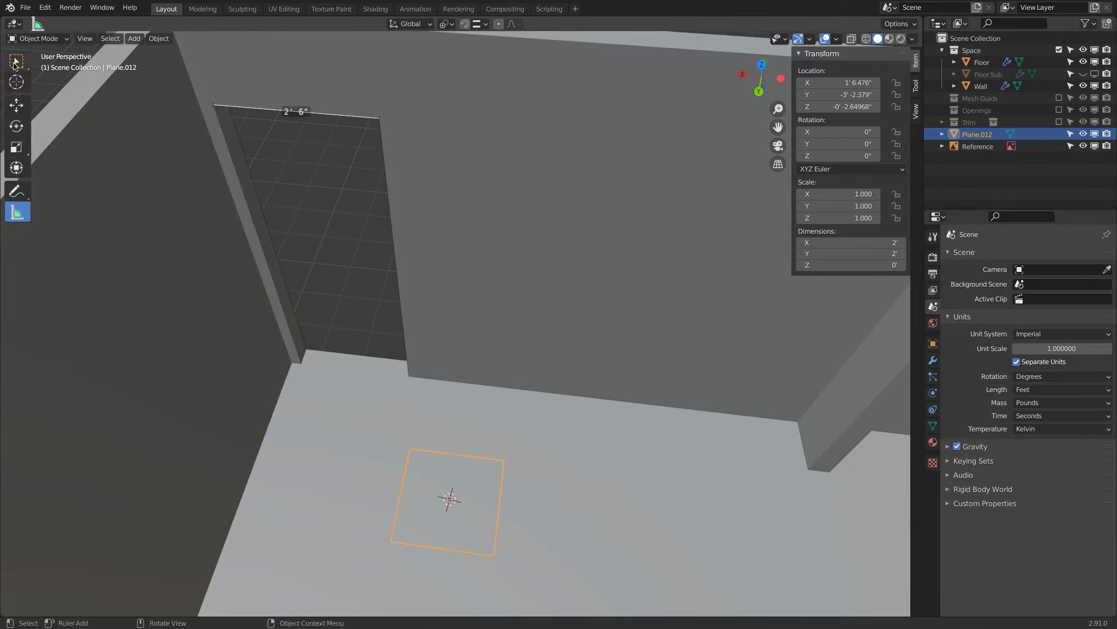
pyautogui.click(16, 63)
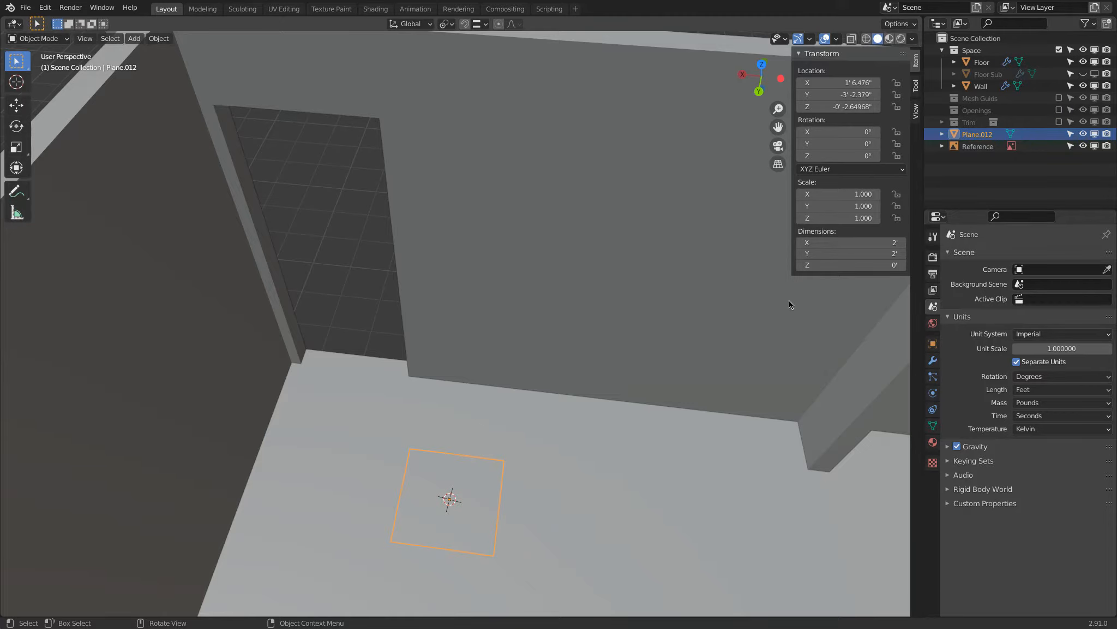
# Set the new plane's dimensions to 2' 6" in X and 2" in Y.
pyautogui.click(841, 242)
pyautogui.write('2\'56"')
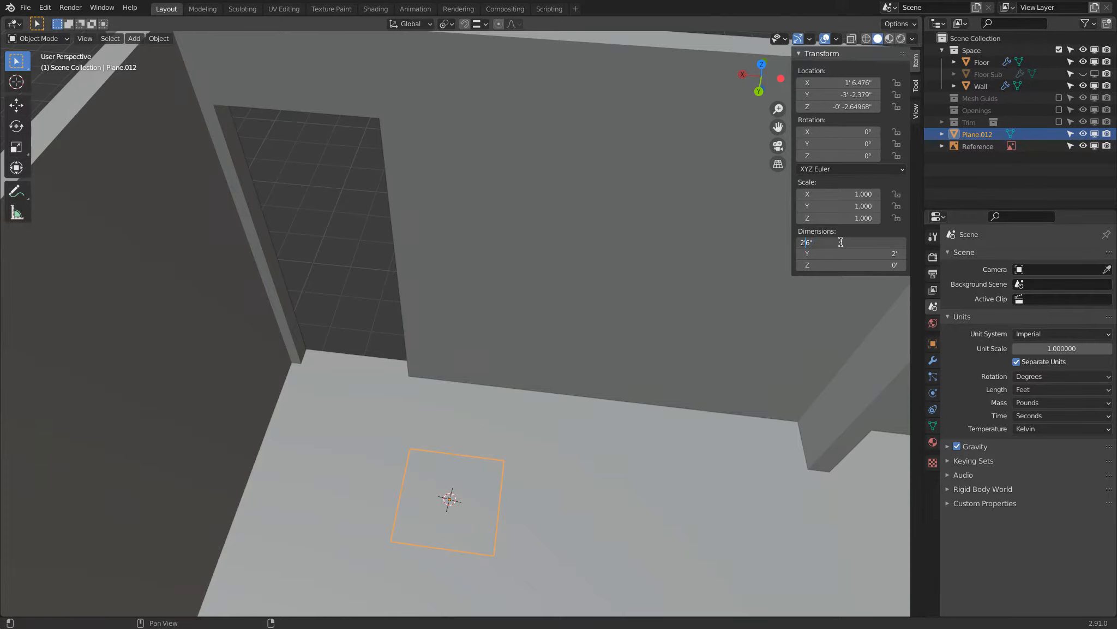
pyautogui.press('Return')
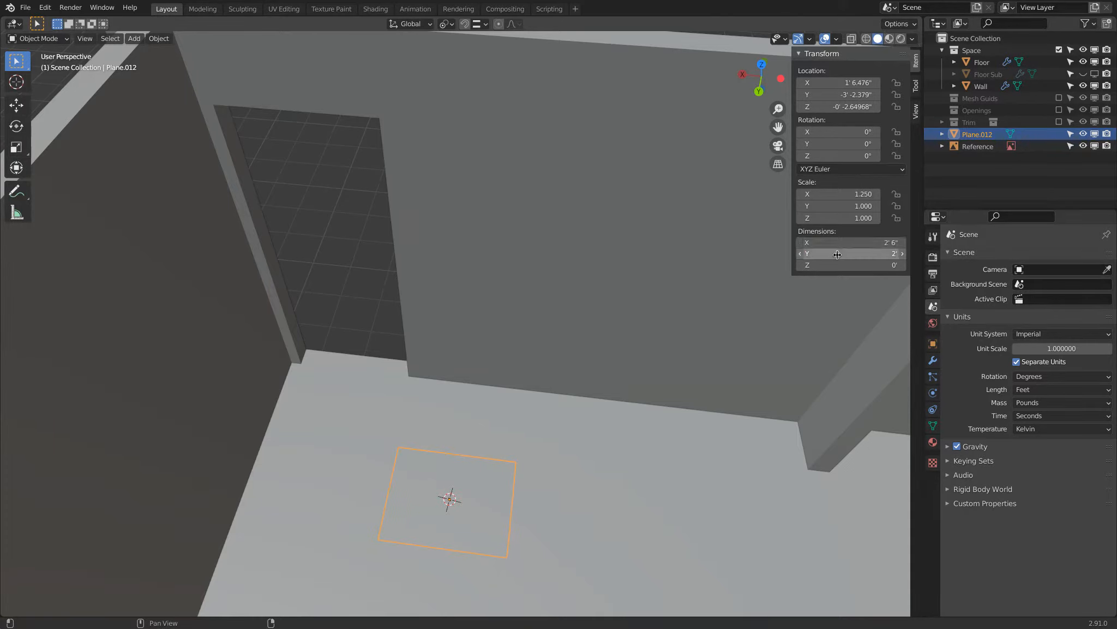
pyautogui.click(838, 254)
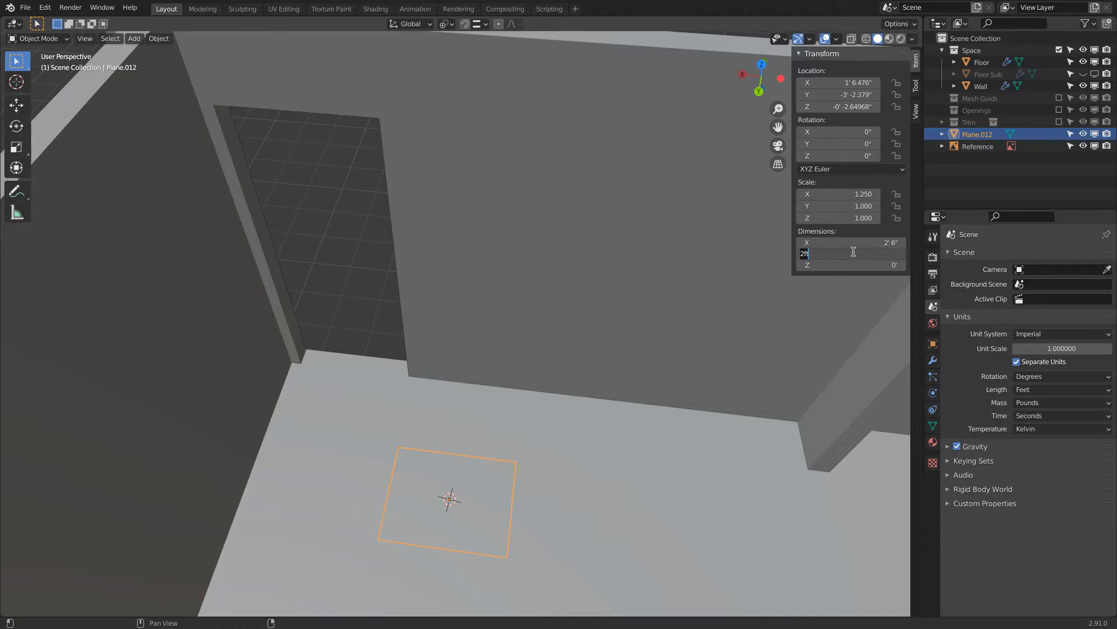
pyautogui.write('2"')
pyautogui.press('Return')
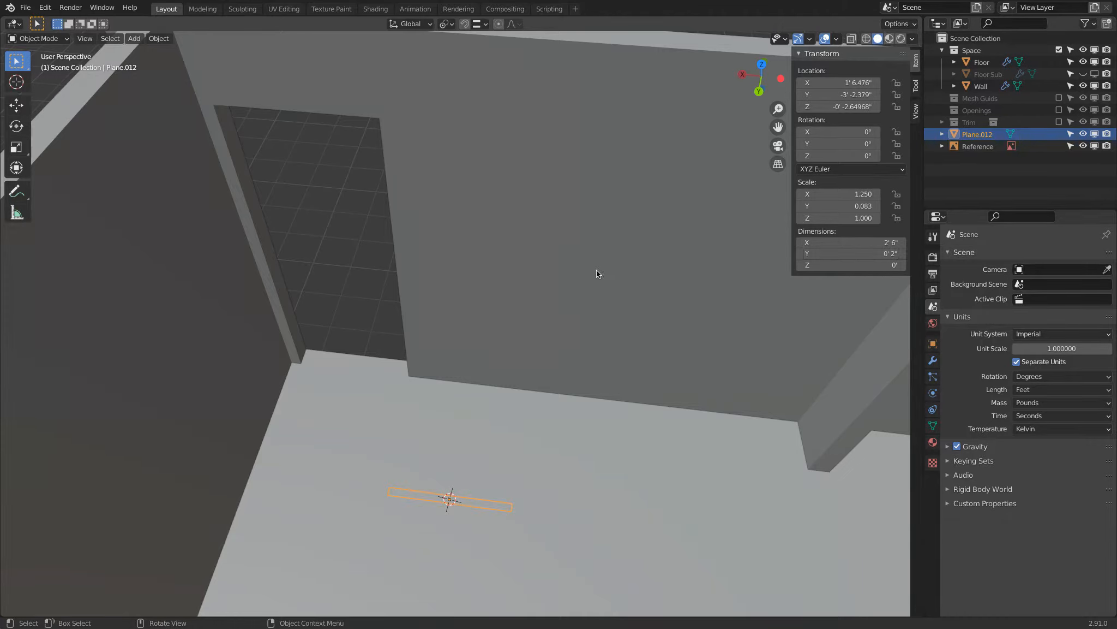
# Raise the narrow plane straight up along Z by about 7' 9.4".
pyautogui.moveTo(596, 270); pyautogui.dragTo(414, 231, button='middle')
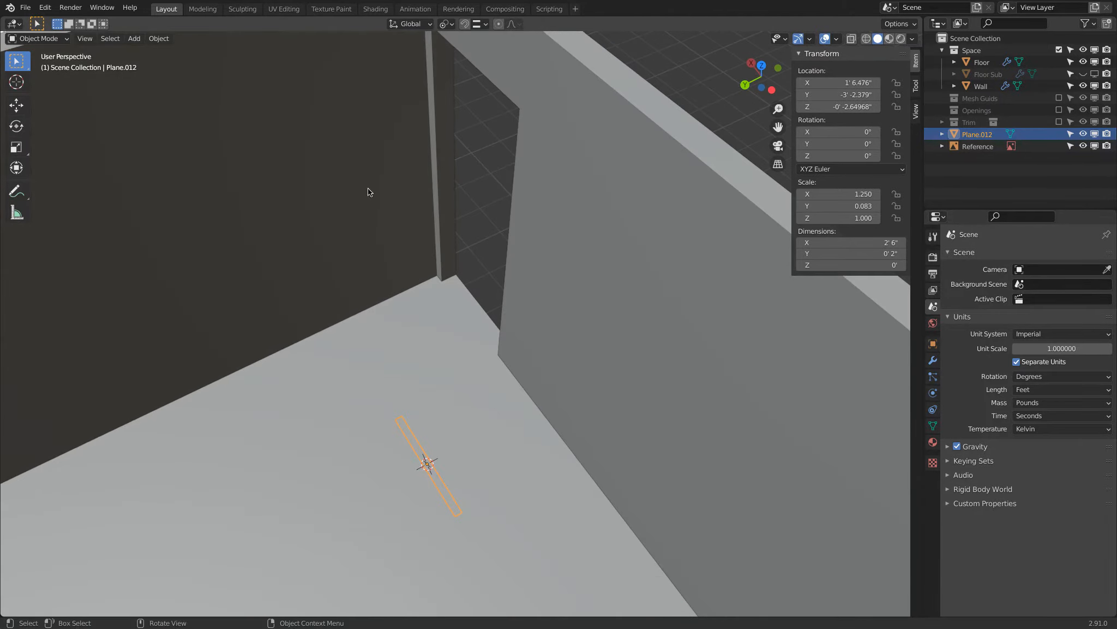
pyautogui.click(16, 105)
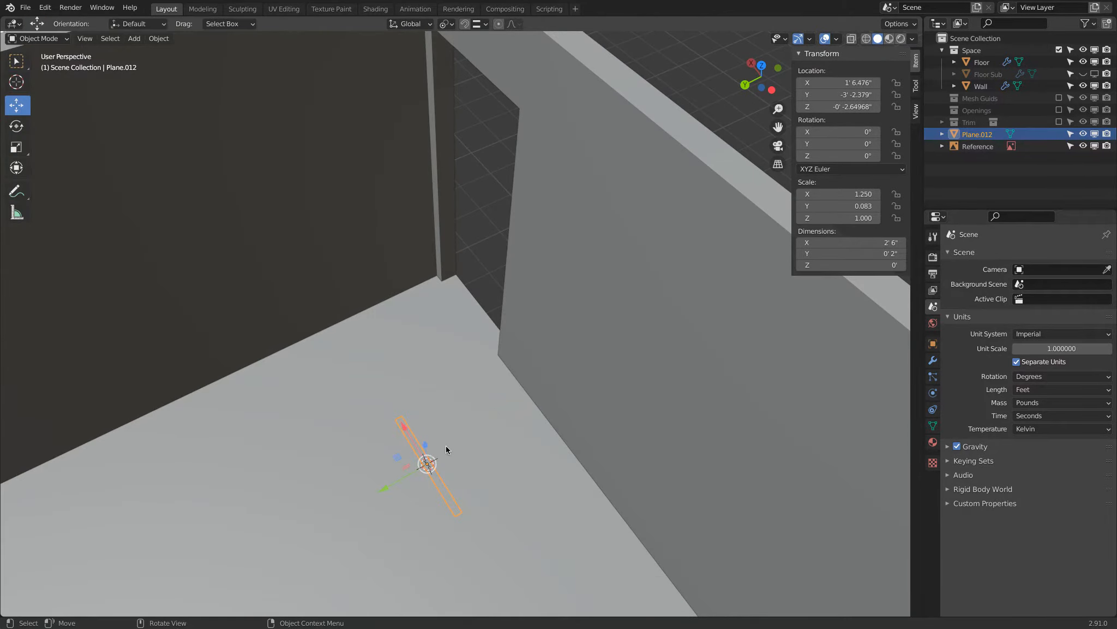
pyautogui.moveTo(444, 447); pyautogui.dragTo(454, 440, button='middle')
pyautogui.moveTo(428, 465); pyautogui.dragTo(408, 146)
pyautogui.keyDown('shift'); pyautogui.moveTo(408, 147); pyautogui.dragTo(375, 313, button='middle'); pyautogui.keyUp('shift')
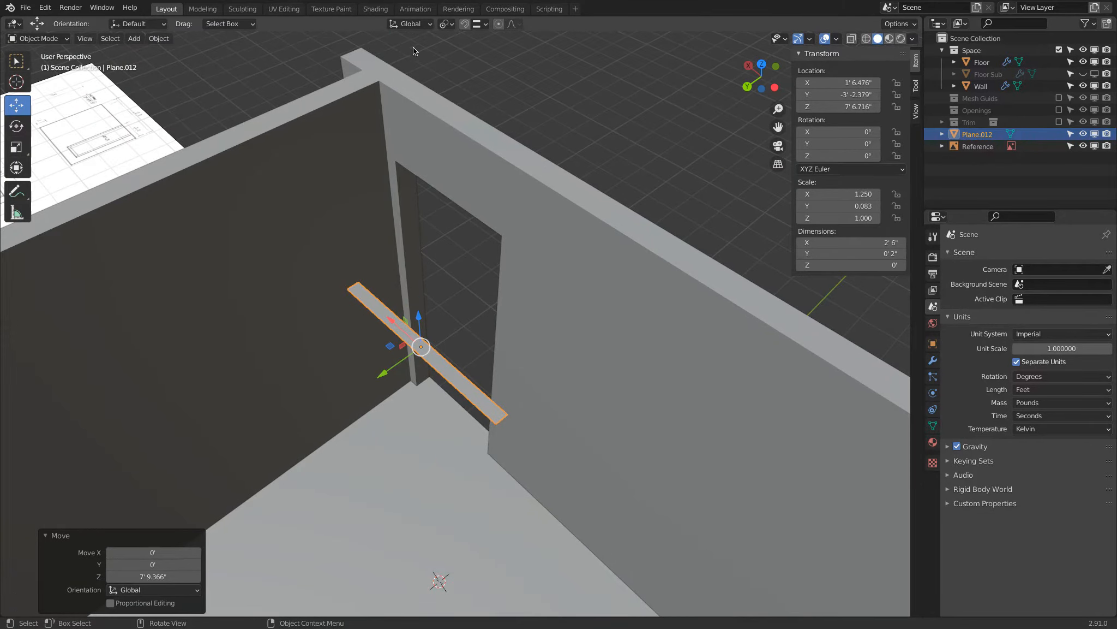
# Set snapping to Vertex and move the plane into the top of the door opening, within the wall thickness.
pyautogui.click(480, 25)
pyautogui.click(452, 72)
pyautogui.press('g')
pyautogui.keyDown('ctrl'); pyautogui.click(395, 163); pyautogui.keyUp('ctrl')
pyautogui.moveTo(420, 175); pyautogui.dragTo(396, 178, button='middle')
pyautogui.moveTo(440, 204); pyautogui.dragTo(450, 151)
pyautogui.moveTo(451, 151); pyautogui.dragTo(418, 200, button='middle')
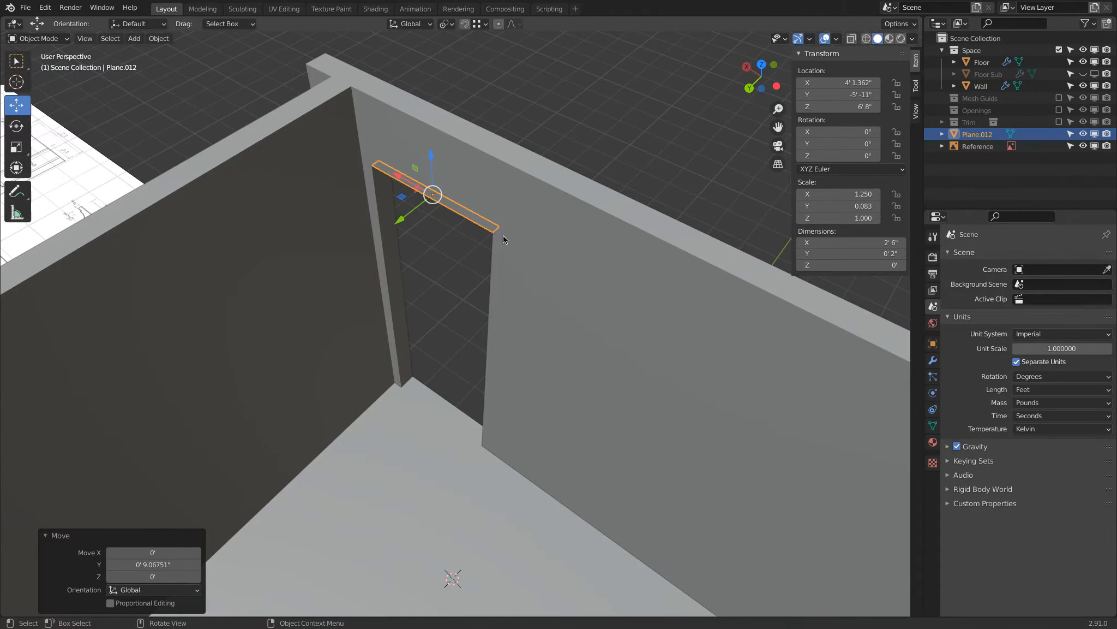
# Add a Solidify modifier to the narrow plane in the door opening with a thickness of 6' 8".
pyautogui.click(933, 360)
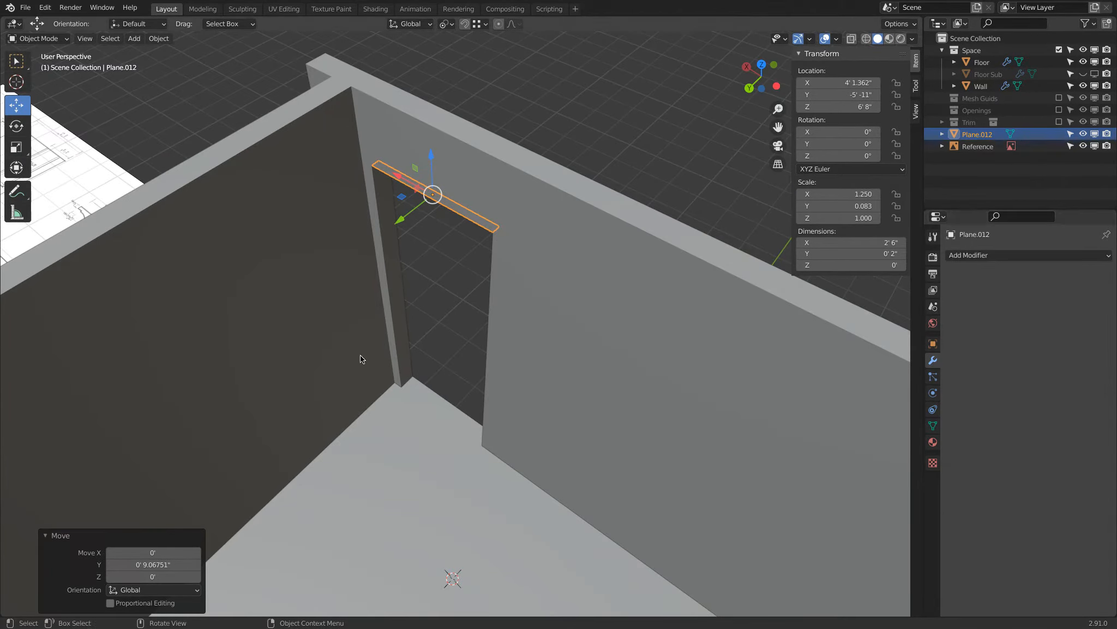
pyautogui.click(969, 256)
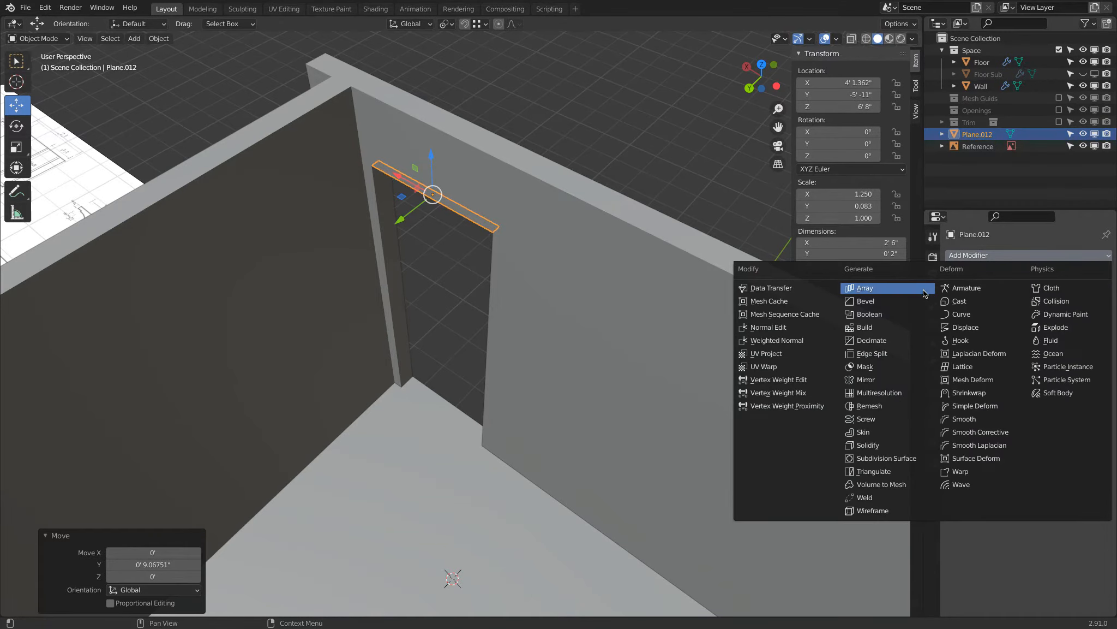
pyautogui.click(902, 444)
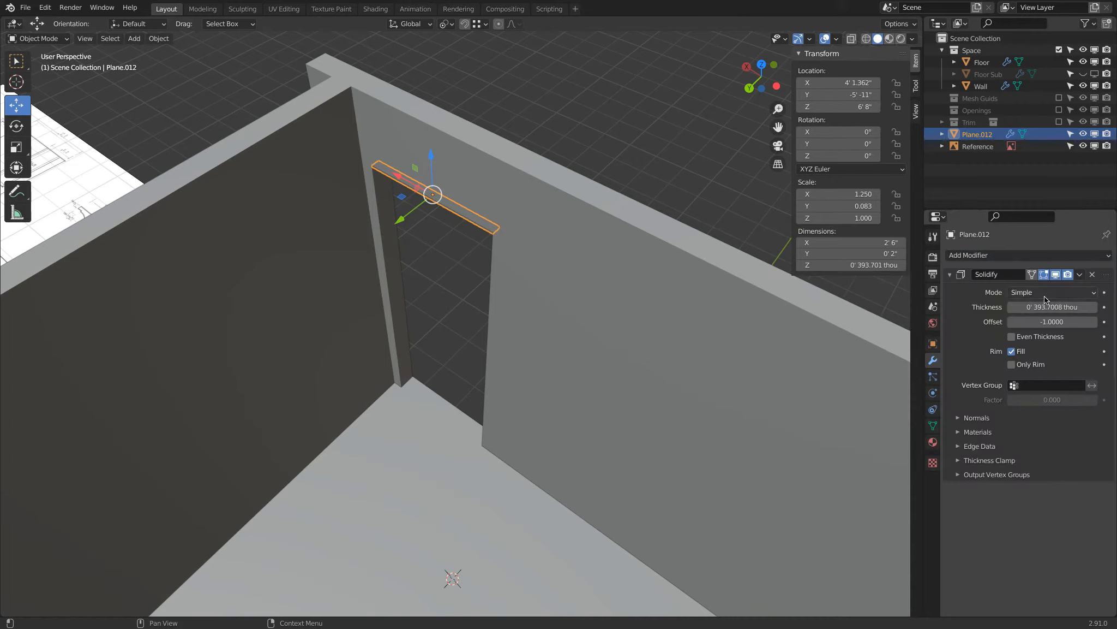
pyautogui.click(1034, 309)
pyautogui.write('6\'8"')
pyautogui.press('Return')
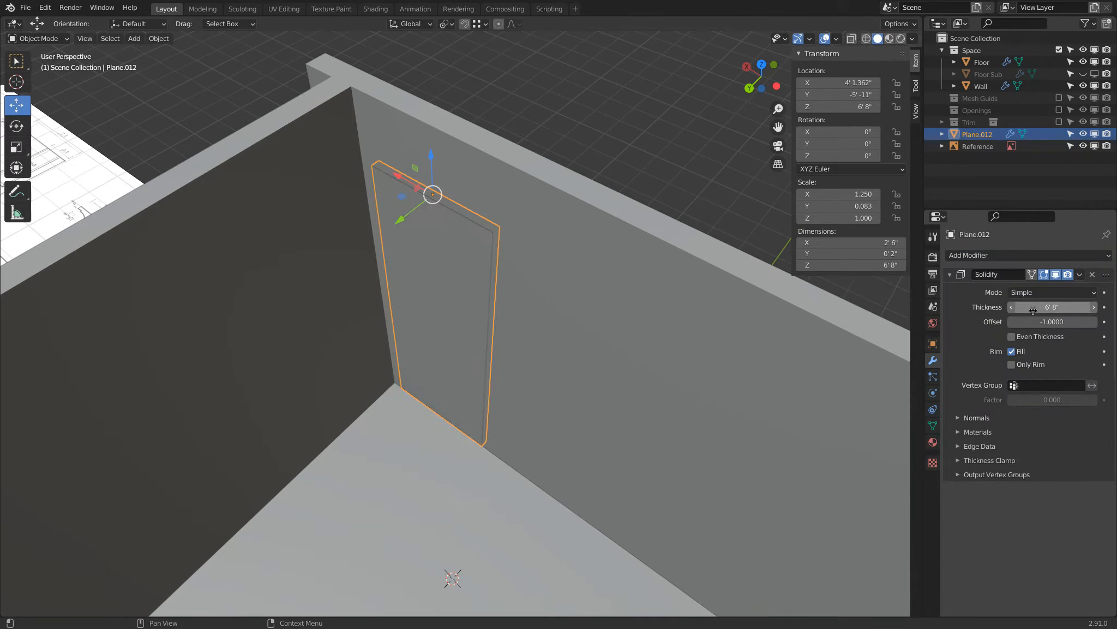
pyautogui.moveTo(643, 420); pyautogui.dragTo(642, 380, button='middle')
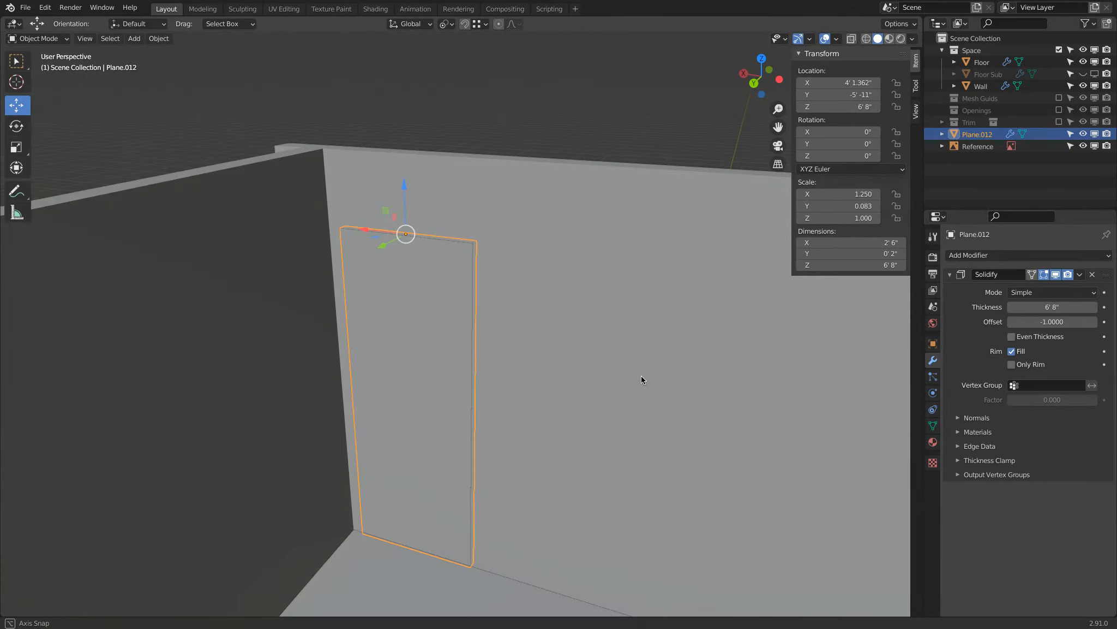
pyautogui.moveTo(642, 380); pyautogui.dragTo(642, 379, button='middle')
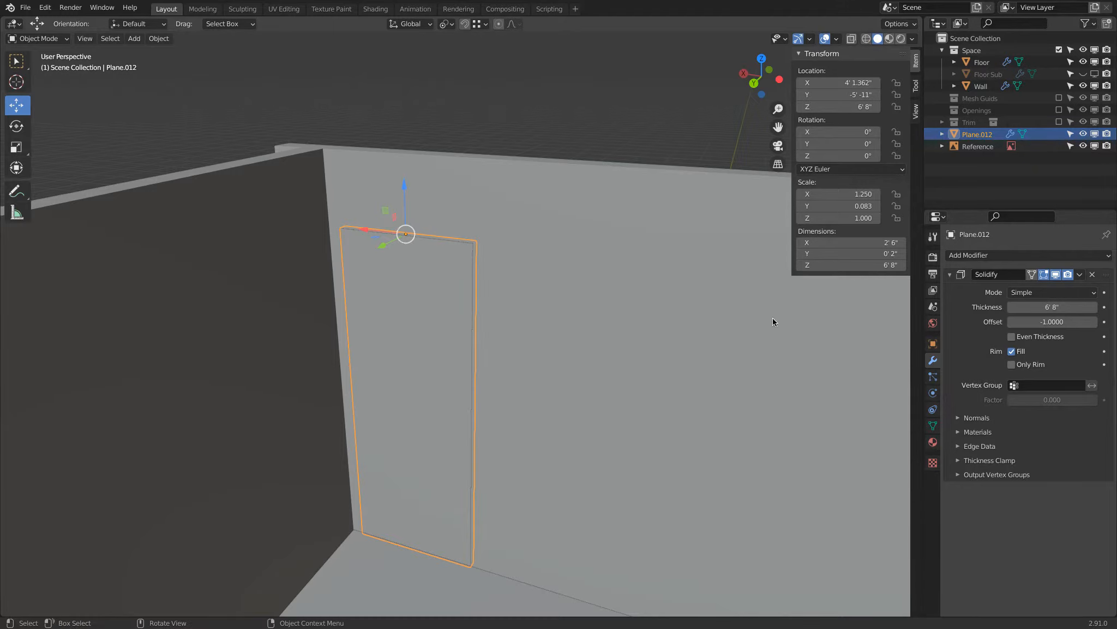
# Try a Solidify thickness of 78 inches and settle on 79 inches (6' 7").
pyautogui.click(1039, 307)
pyautogui.write('78')
pyautogui.press('Return')
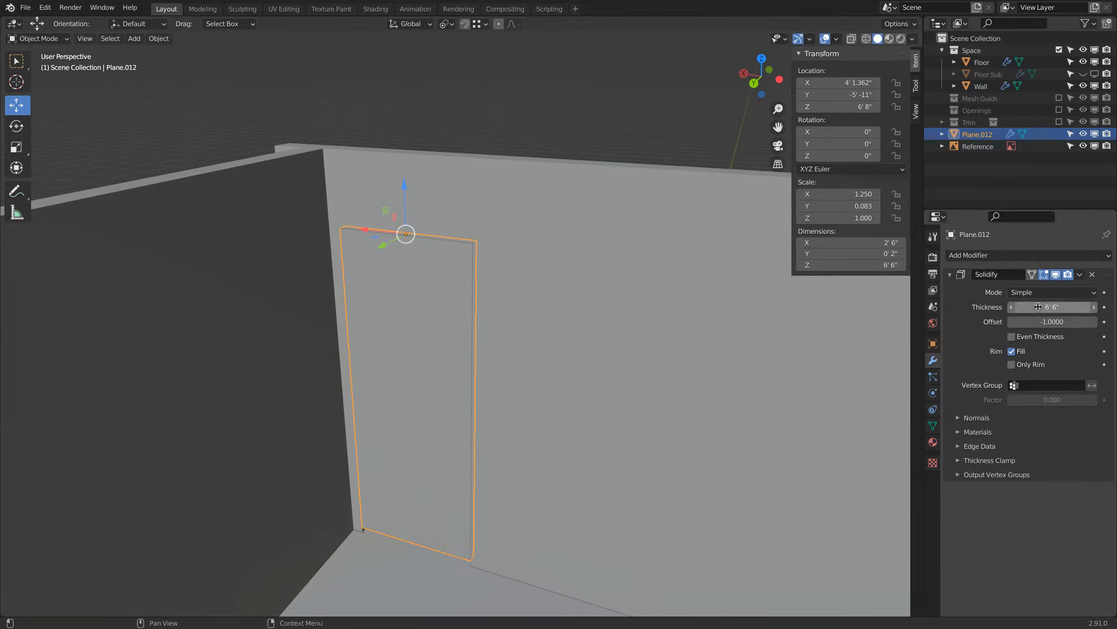
pyautogui.click(1051, 308)
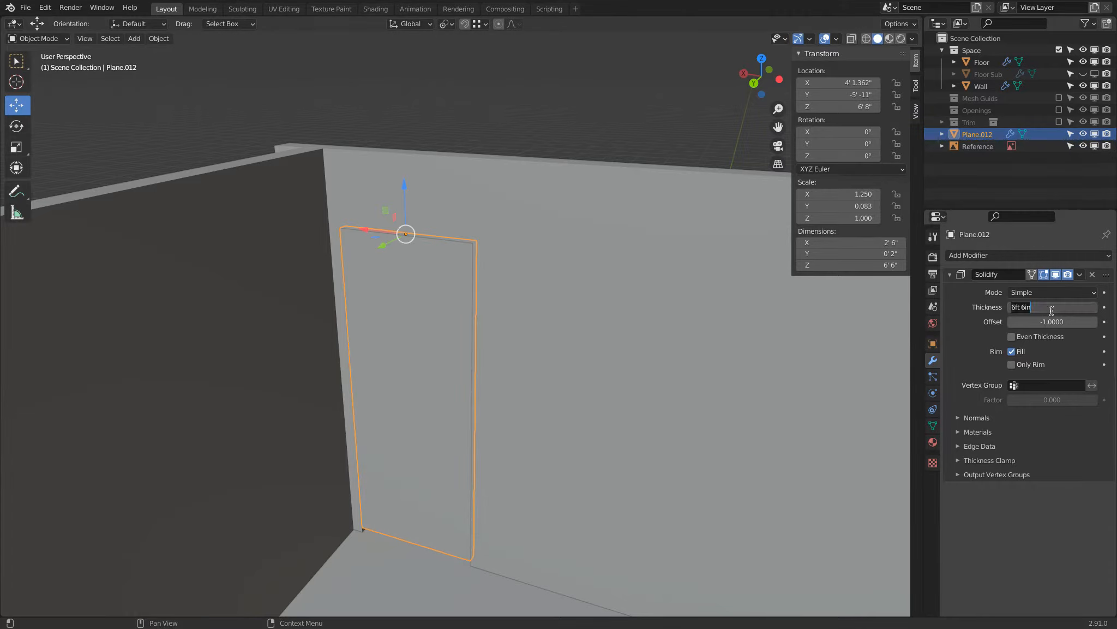
pyautogui.write('79')
pyautogui.press('Return')
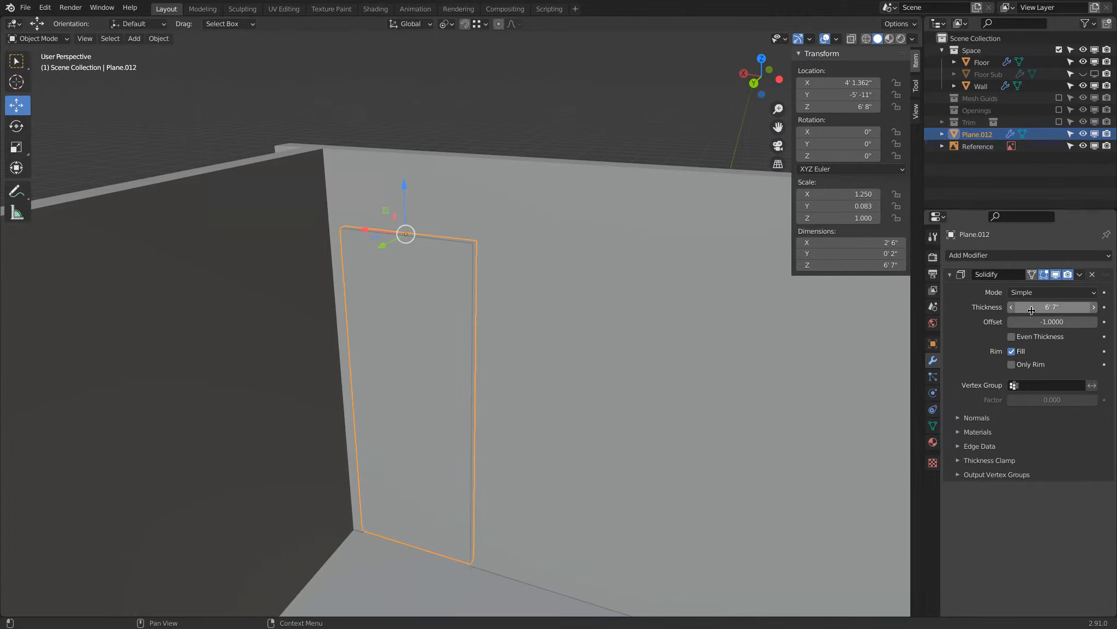
# Show the Trim collection to examine how the door slab sits against its casing, and hide the collection again.
pyautogui.moveTo(623, 403); pyautogui.dragTo(540, 324, button='middle')
pyautogui.scroll(1, 487, 263)
pyautogui.press('a')
pyautogui.press('a')
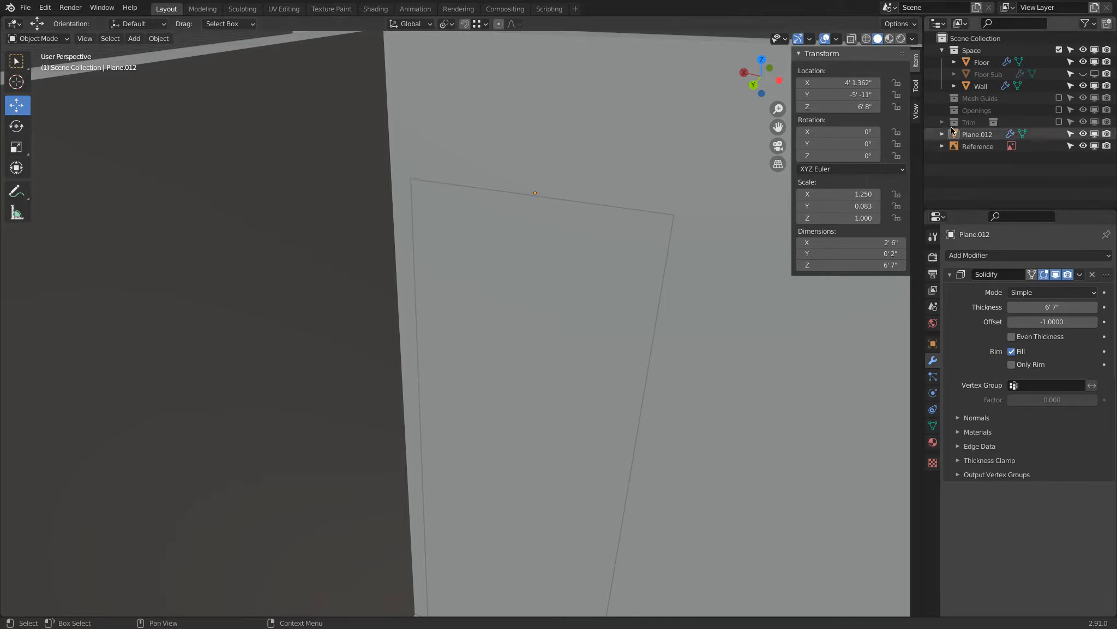
pyautogui.click(1059, 122)
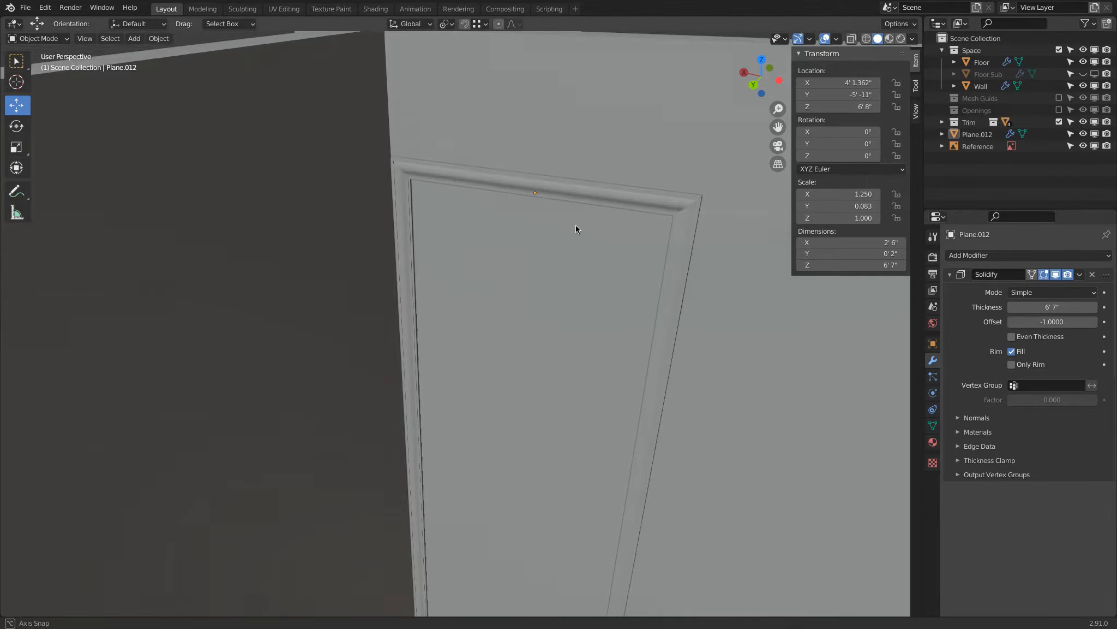
pyautogui.moveTo(575, 225); pyautogui.dragTo(540, 269, button='middle')
pyautogui.press('a')
pyautogui.press('a')
pyautogui.scroll(-4, 509, 267)
pyautogui.click(529, 284)
pyautogui.scroll(5, 545, 276)
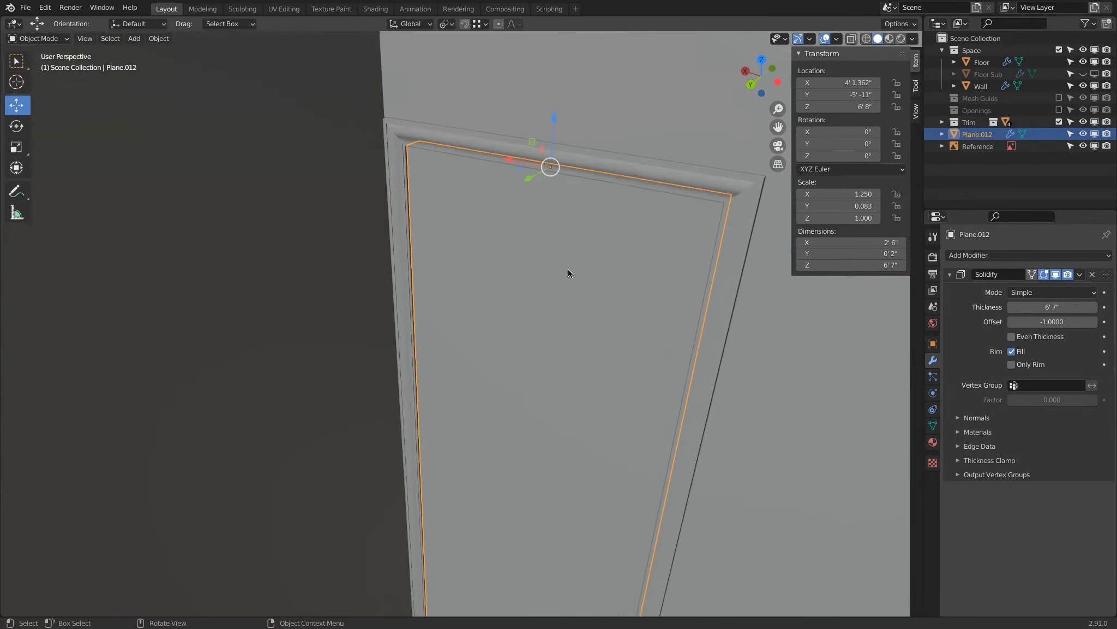
pyautogui.click(1059, 123)
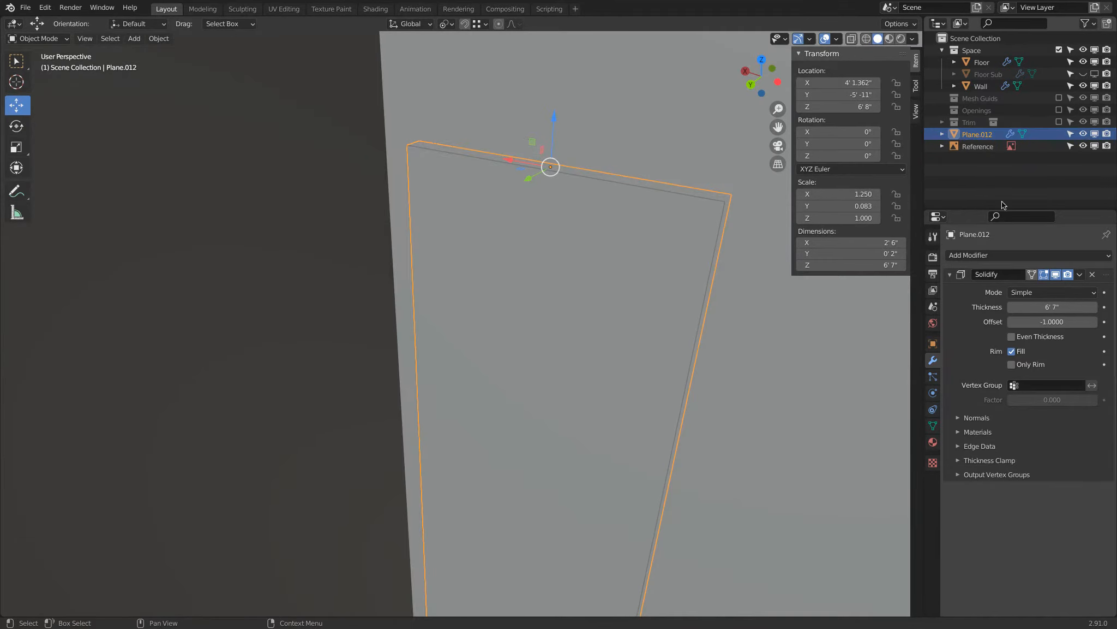
# Add a Bevel modifier to the door slab and apply the object's scale.
pyautogui.click(962, 256)
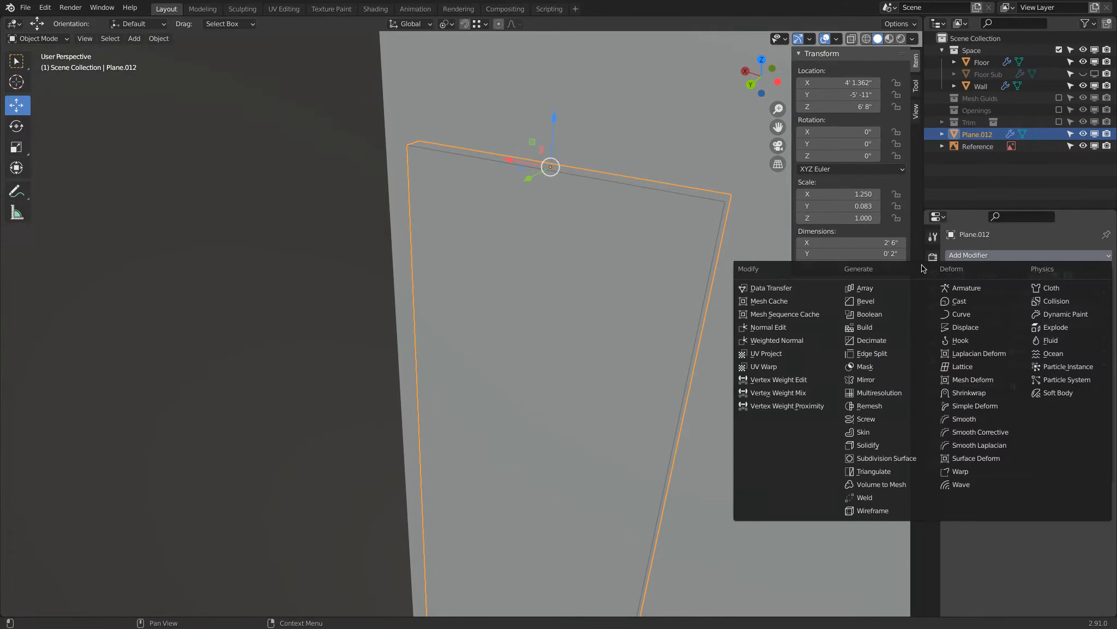
pyautogui.click(874, 302)
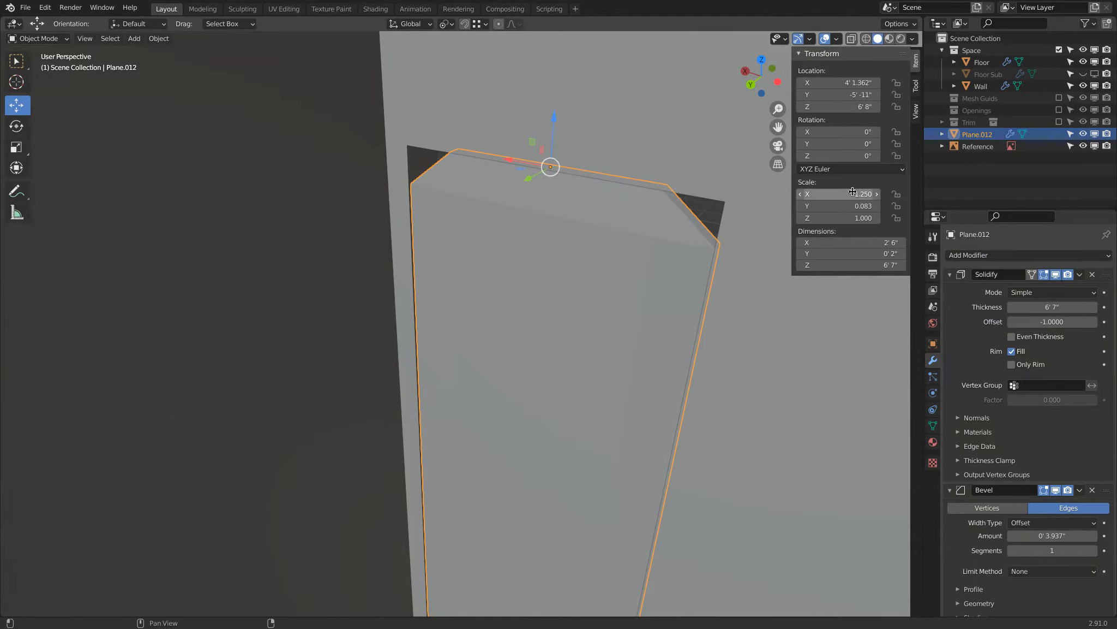
pyautogui.click(161, 39)
pyautogui.moveTo(173, 100)
pyautogui.click(317, 126)
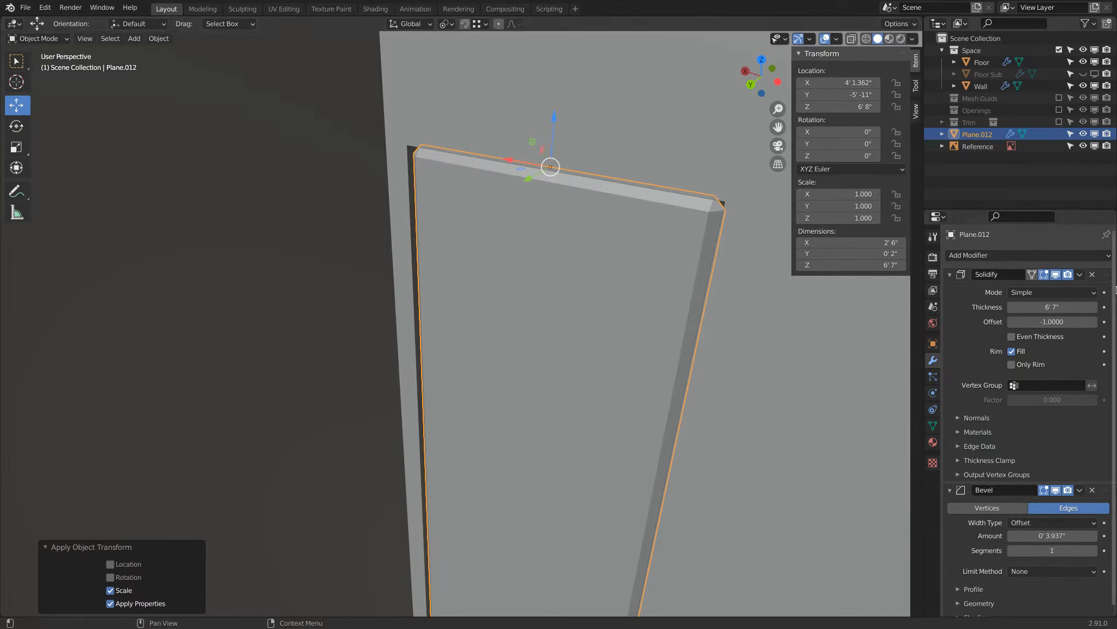
# Set the door slab's bevel amount to 2 mm and its segments to 10.
pyautogui.click(950, 273)
pyautogui.click(1040, 336)
pyautogui.write('2')
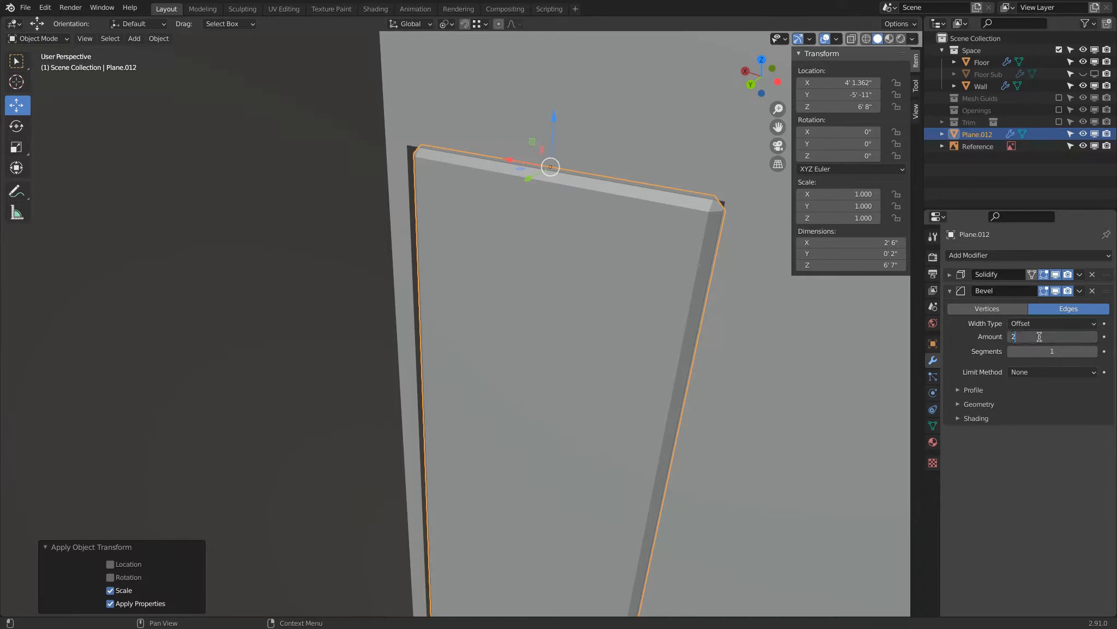
pyautogui.write('mm')
pyautogui.press('Return')
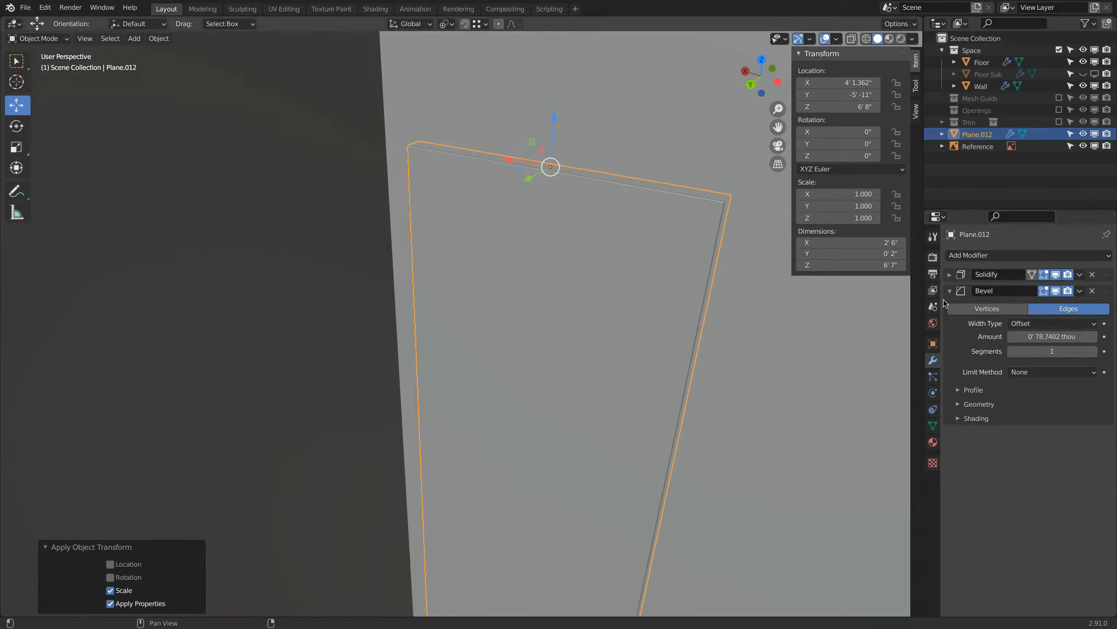
pyautogui.click(1057, 350)
pyautogui.write('10')
pyautogui.press('Return')
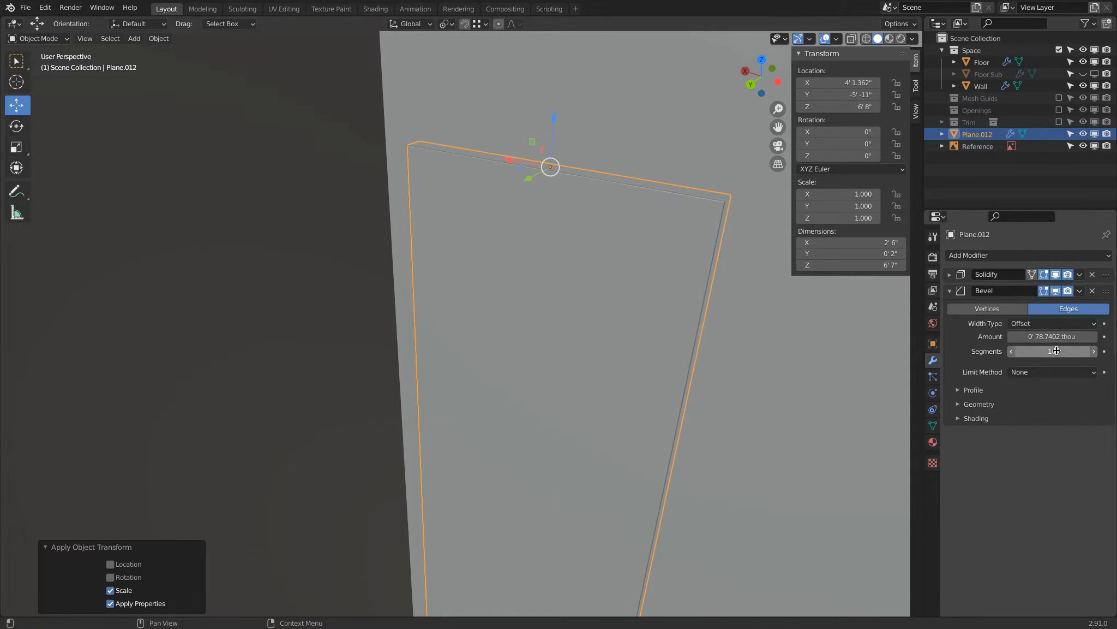
# Add a cube and set its dimensions to 2" in Y and 6' 7" in Z.
pyautogui.scroll(-3, 577, 310)
pyautogui.hotkey('alt', 'a')
pyautogui.scroll(-1, 576, 311)
pyautogui.moveTo(575, 310); pyautogui.dragTo(431, 289, button='middle')
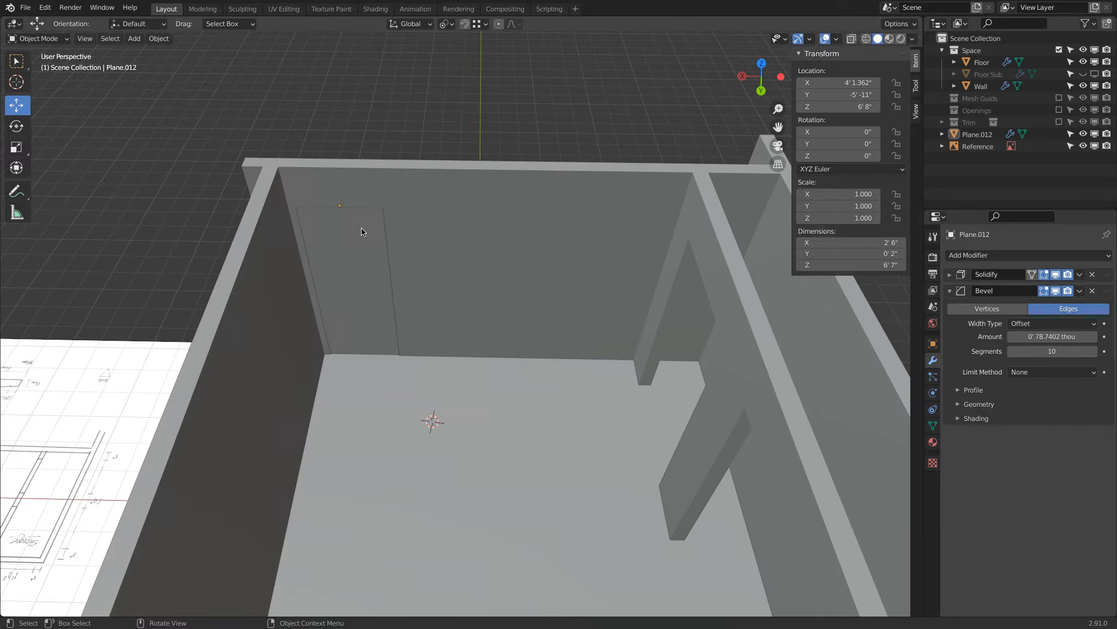
pyautogui.hotkey('shift', 'a')
pyautogui.moveTo(490, 333)
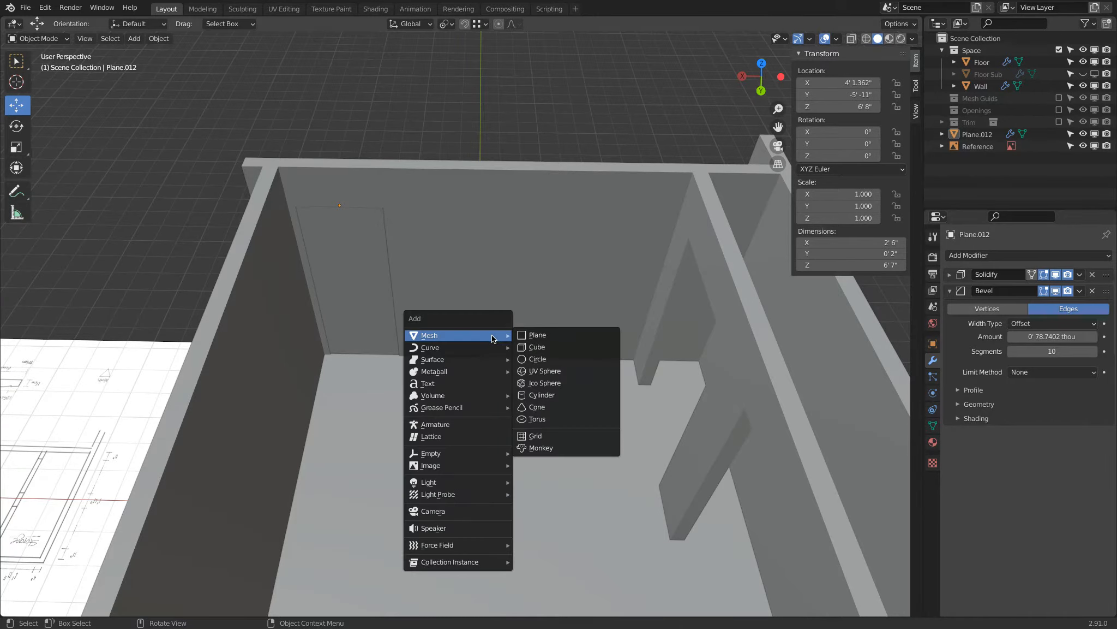
pyautogui.click(549, 346)
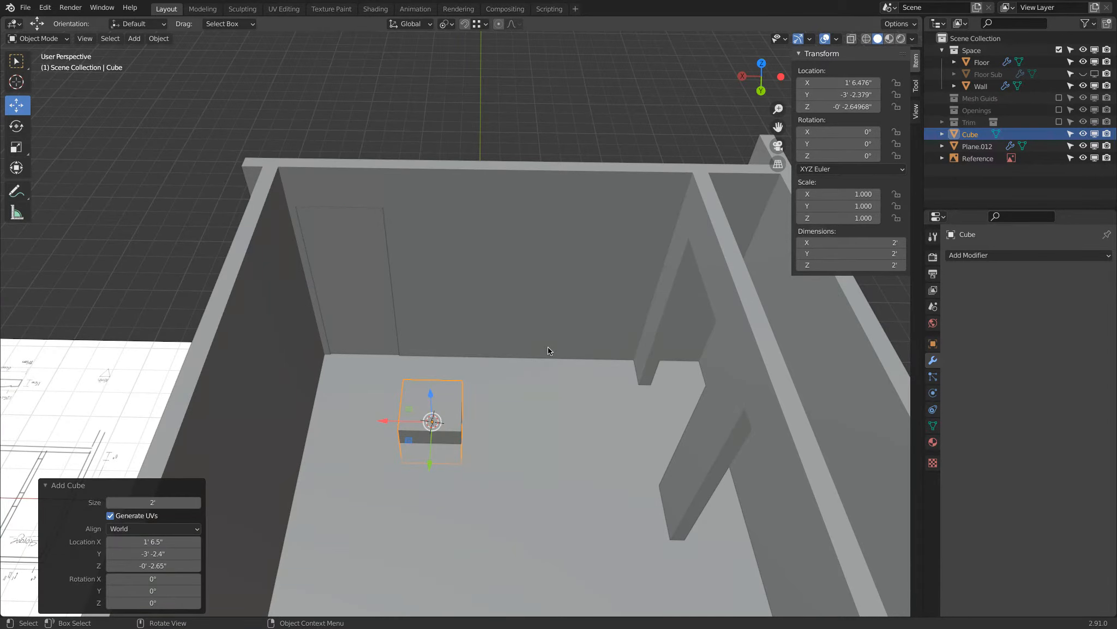
pyautogui.click(853, 265)
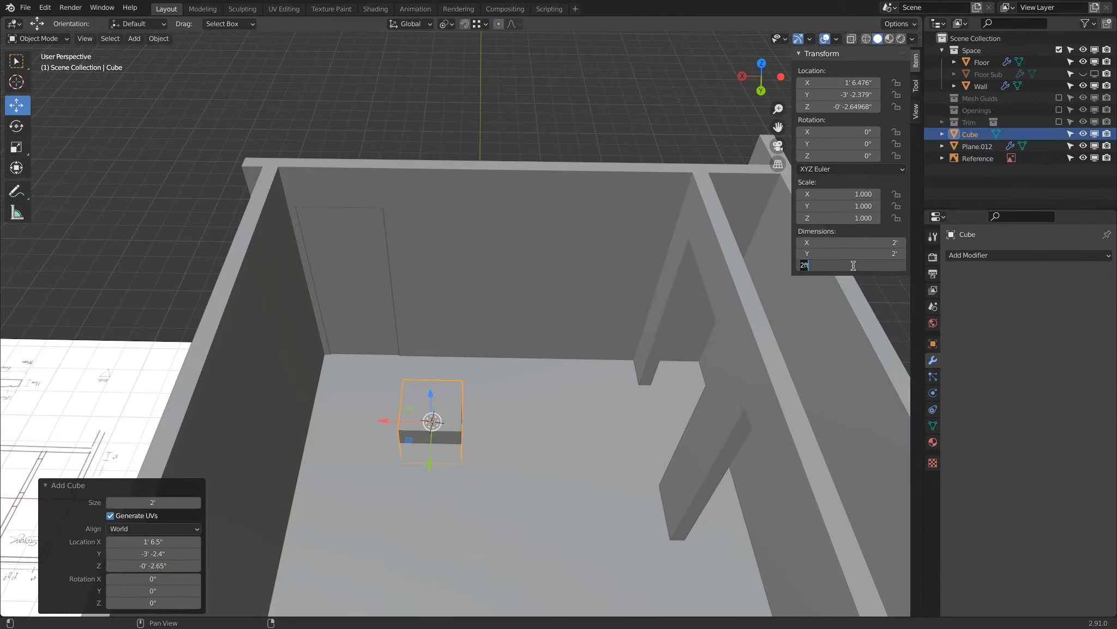
pyautogui.write('8')
pyautogui.press('Return')
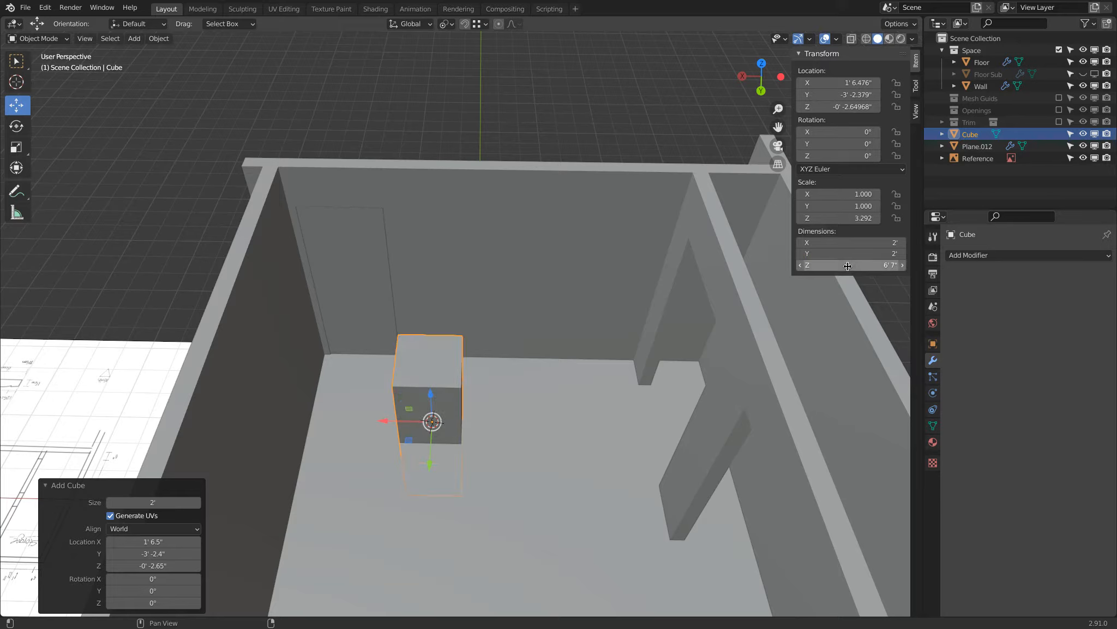
pyautogui.click(820, 253)
pyautogui.write('2"')
pyautogui.press('Return')
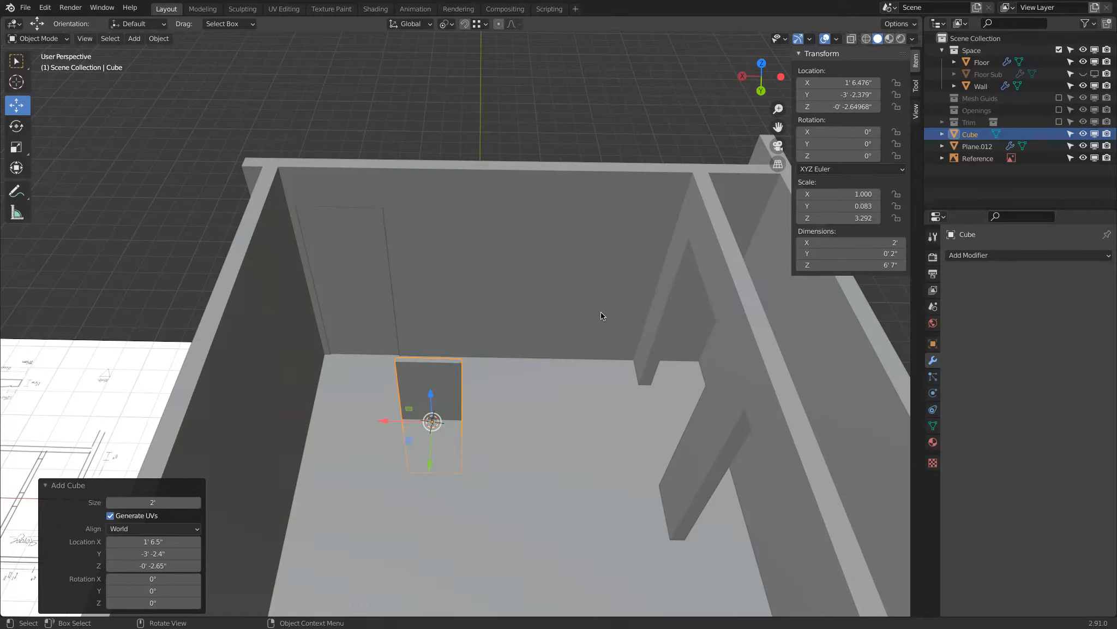
# Rotate the thin cube 90° about the Z axis.
pyautogui.write('rz90')
pyautogui.press('Return')
pyautogui.moveTo(518, 294); pyautogui.dragTo(428, 278, button='middle')
pyautogui.scroll(2, 491, 363)
pyautogui.moveTo(838, 264); pyautogui.dragTo(845, 264)
pyautogui.scroll(2, 477, 390)
# Snap the 3D cursor to the center of the cube's upper edge and set the object's origin there.
pyautogui.press('Tab')
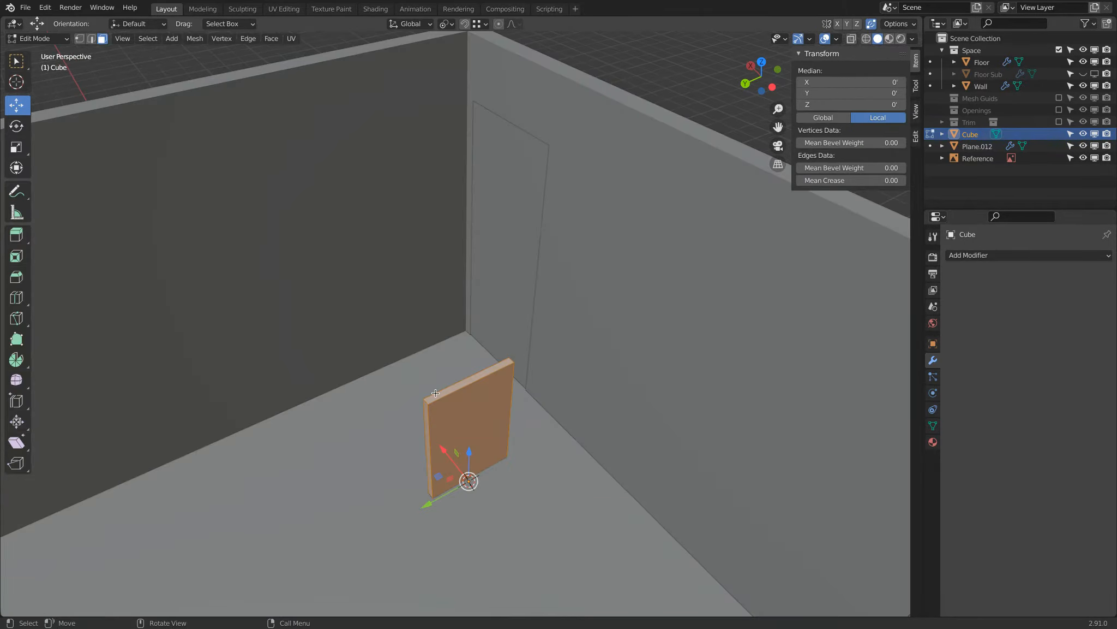
pyautogui.hotkey('alt', 'a')
pyautogui.click(93, 39)
pyautogui.click(460, 377)
pyautogui.keyDown('shift'); pyautogui.click(474, 392); pyautogui.keyUp('shift')
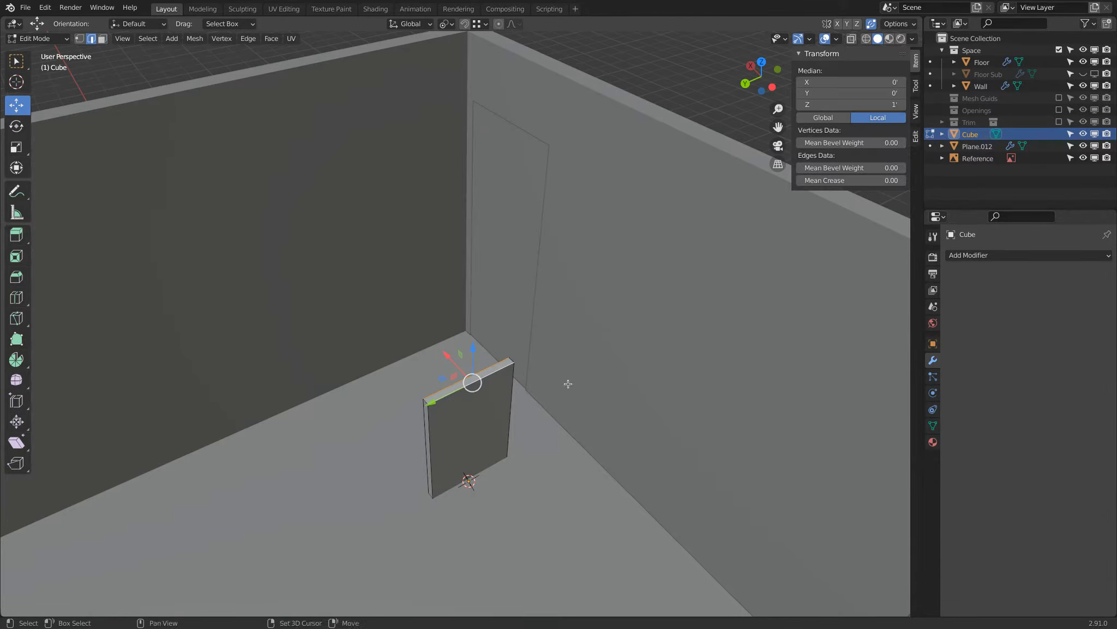
pyautogui.hotkey('shift', 's')
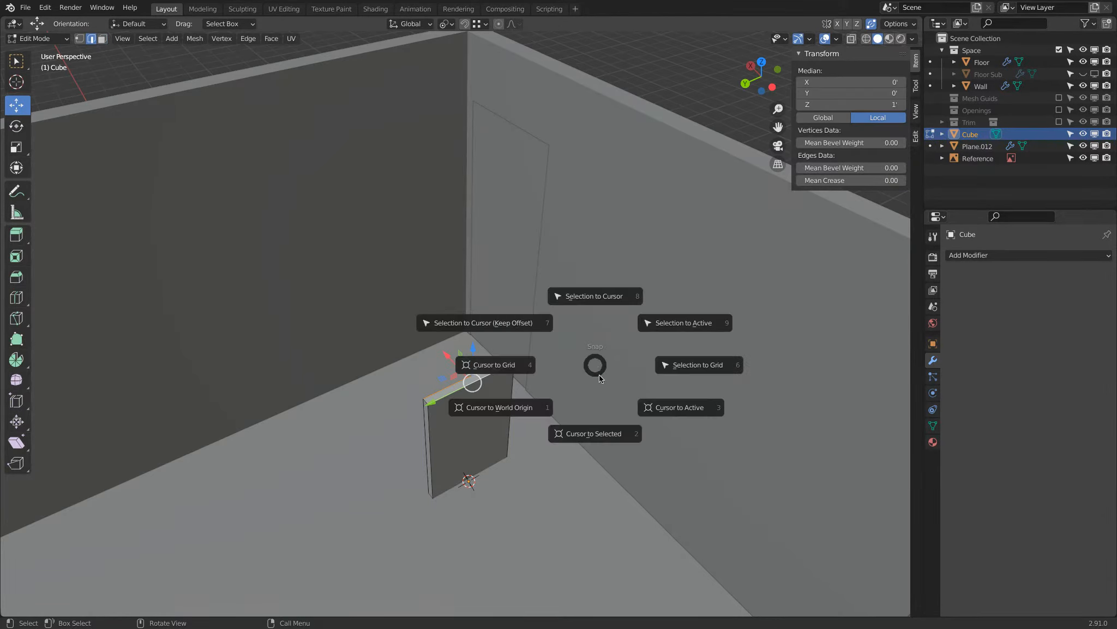
pyautogui.click(604, 426)
pyautogui.press('Tab')
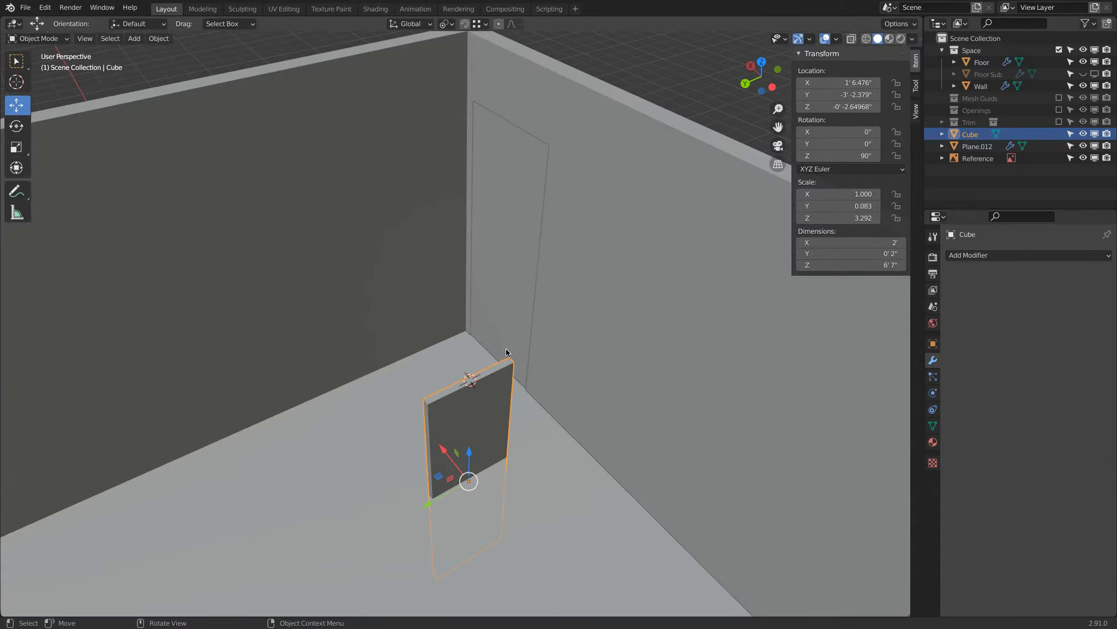
pyautogui.rightClick(507, 351)
pyautogui.moveTo(524, 347)
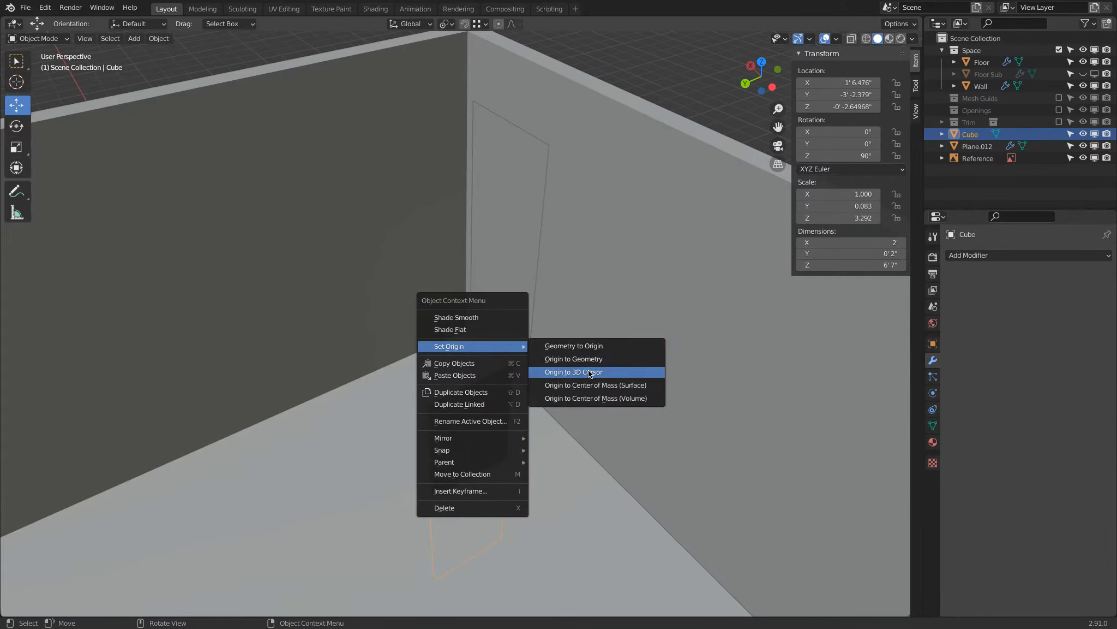
pyautogui.click(572, 373)
# Move the cube axis by axis into the door opening in the adjacent wall, with its origin at 6' 8" in Z.
pyautogui.scroll(-2, 571, 375)
pyautogui.scroll(-3, 572, 375)
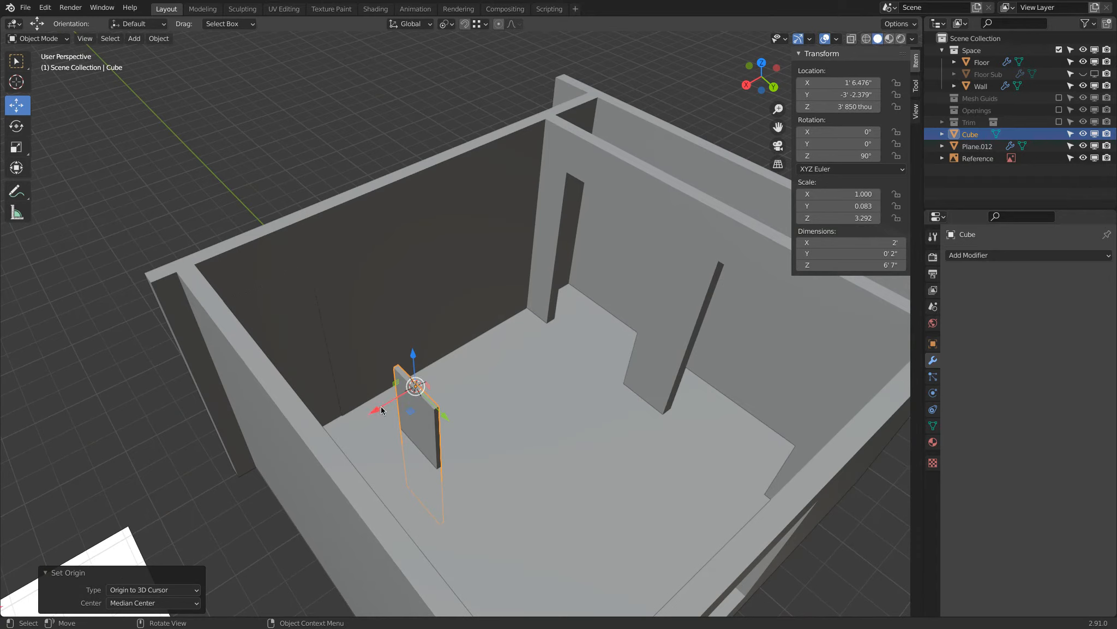
pyautogui.press('g')
pyautogui.press('x')
pyautogui.click(623, 242)
pyautogui.moveTo(613, 234); pyautogui.dragTo(614, 143)
pyautogui.moveTo(667, 199); pyautogui.dragTo(653, 192)
pyautogui.moveTo(578, 191); pyautogui.dragTo(569, 177)
pyautogui.moveTo(580, 207); pyautogui.dragTo(477, 316, button='middle')
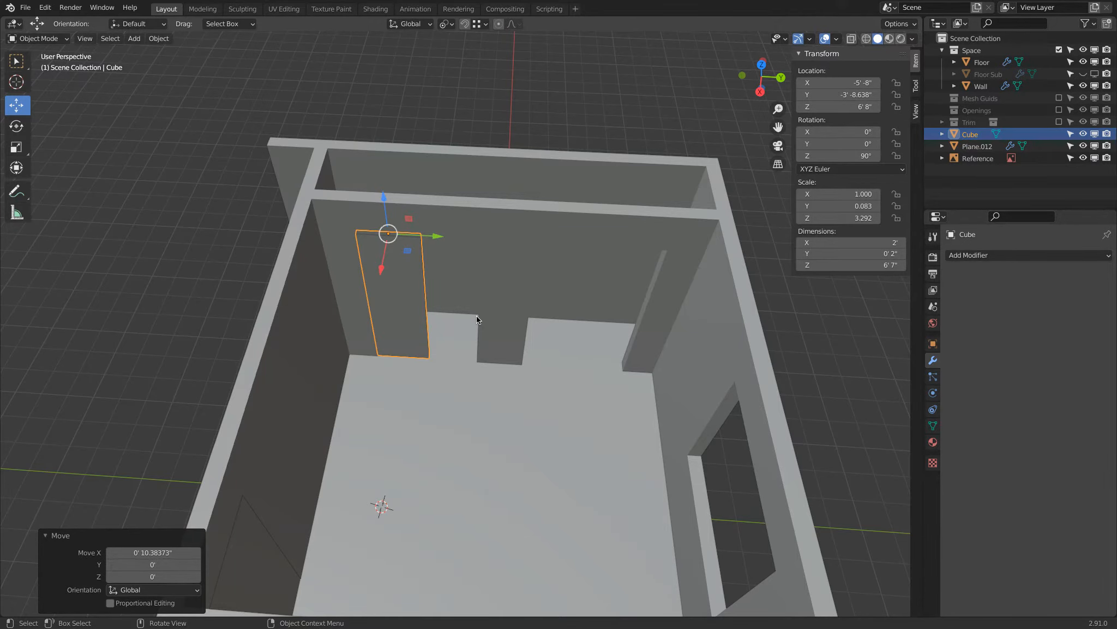
# In Edit Mode, move the slab's vertical side edges about 1' 10.3" along Y to widen it across the opening.
pyautogui.scroll(6, 477, 319)
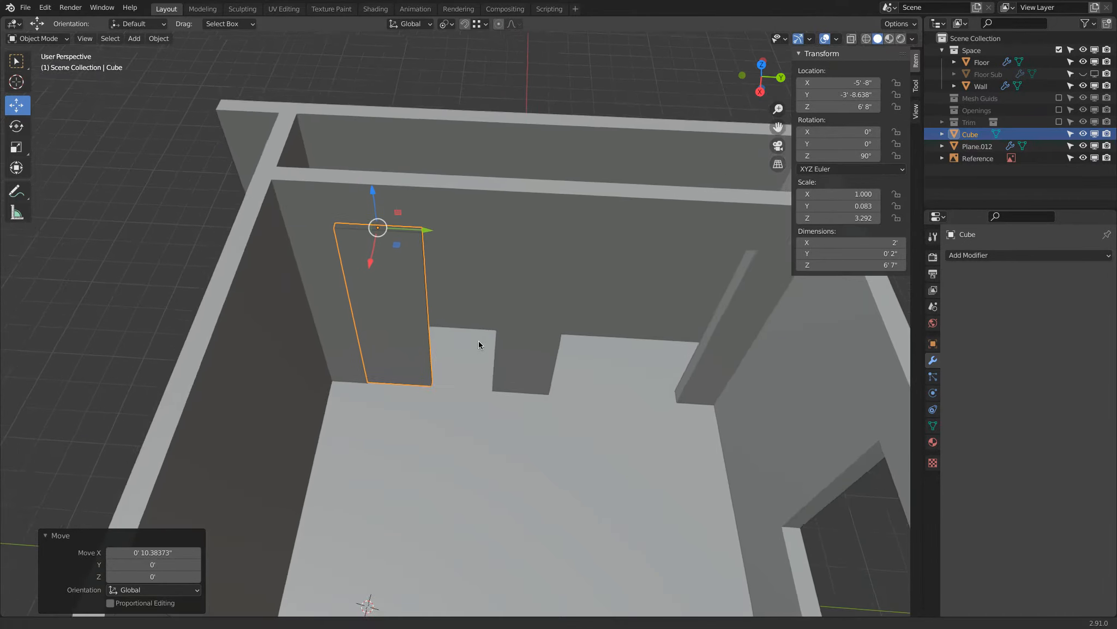
pyautogui.scroll(-6, 425, 303)
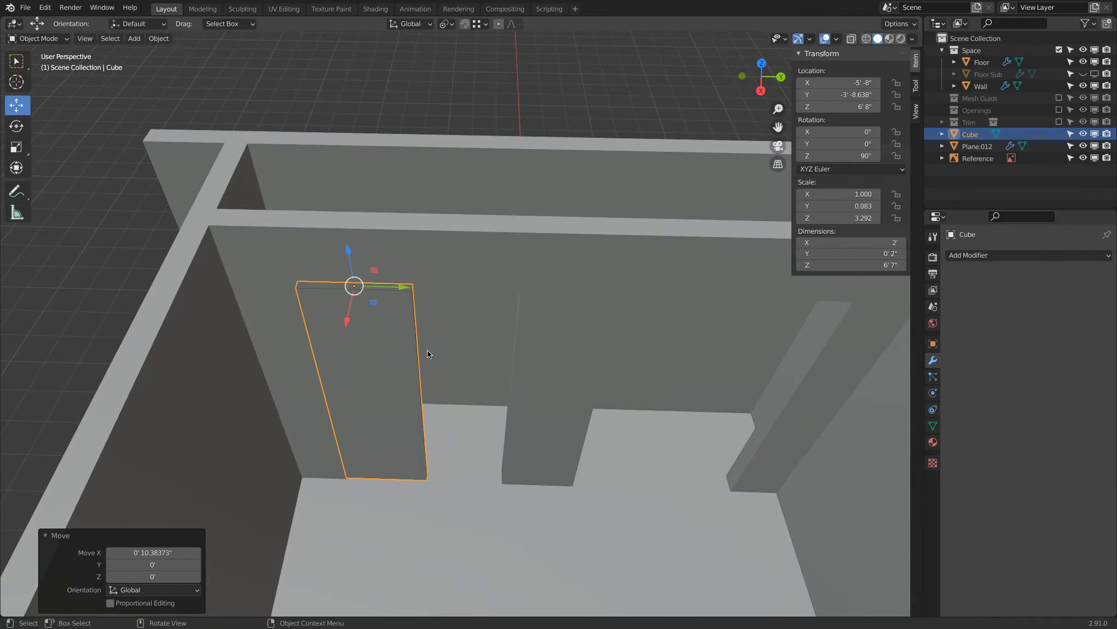
pyautogui.press('Tab')
pyautogui.click(417, 334)
pyautogui.moveTo(443, 371); pyautogui.dragTo(469, 357, button='middle')
pyautogui.keyDown('shift'); pyautogui.click(487, 378); pyautogui.keyUp('shift')
pyautogui.moveTo(519, 455); pyautogui.dragTo(604, 479)
pyautogui.moveTo(604, 479); pyautogui.dragTo(521, 462, button='middle')
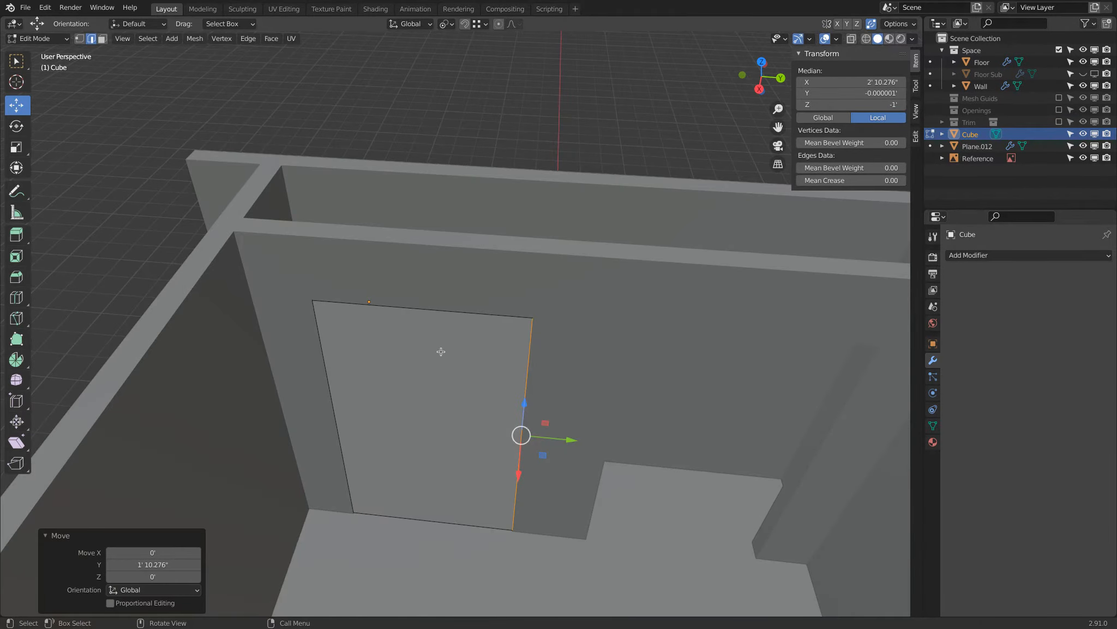
# Add three evenly spaced vertical loop cuts dividing the door slab into four equal panels, without sliding them.
pyautogui.hotkey('ctrl', 'r')
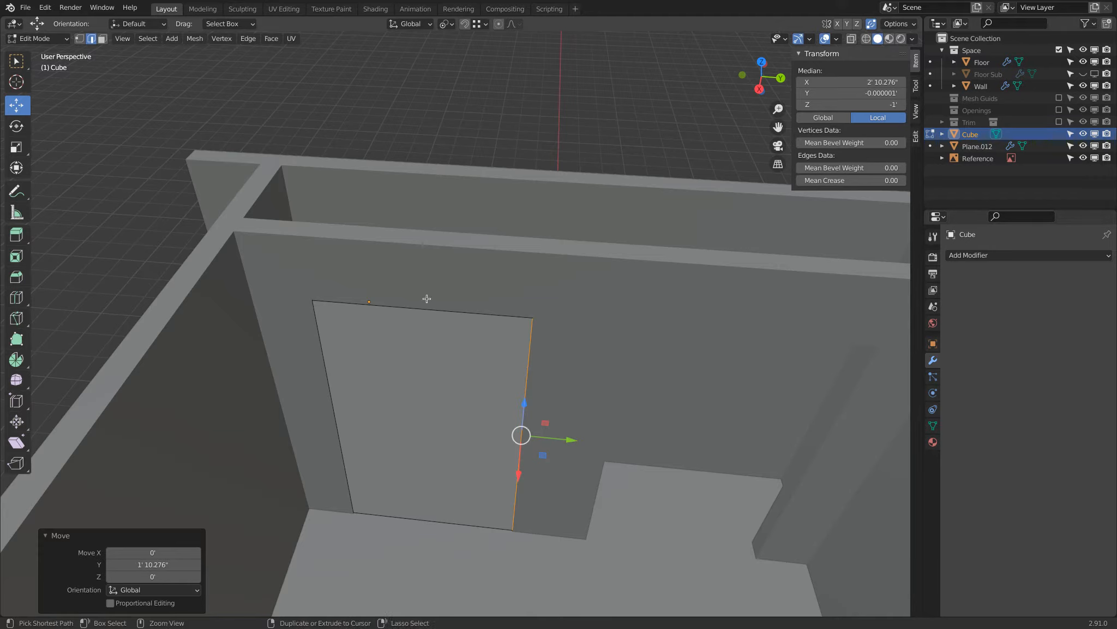
pyautogui.scroll(2, 427, 311)
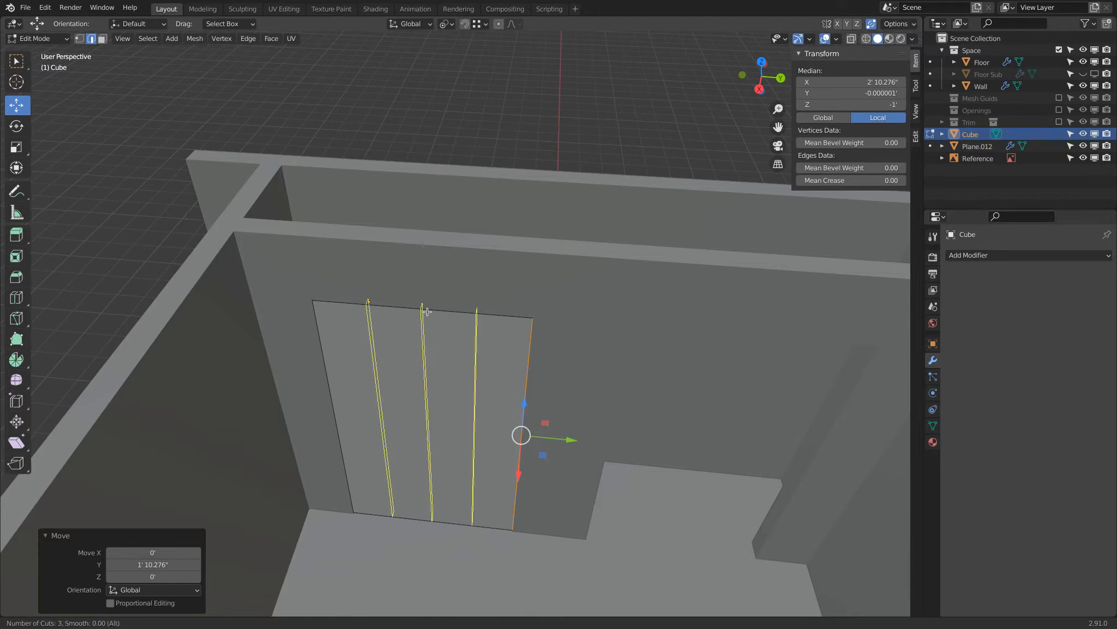
pyautogui.click(428, 311)
pyautogui.rightClick(427, 311)
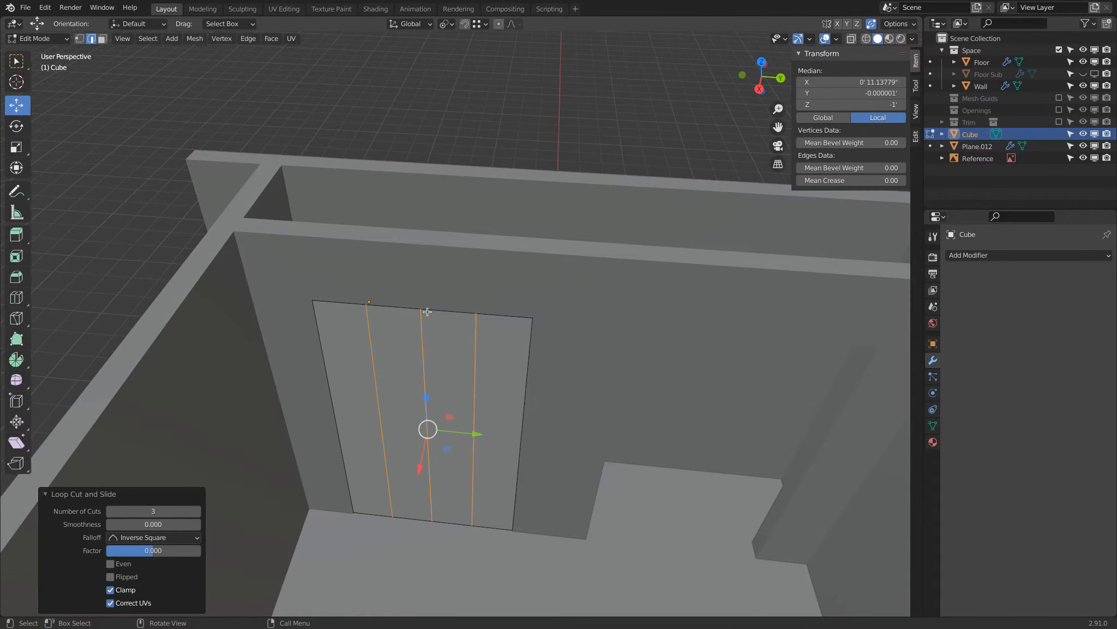
# In wireframe, delete the vertices of three slab quarters, keeping only the quarter-width panel beside the side wall.
pyautogui.hotkey('shift', 'z')
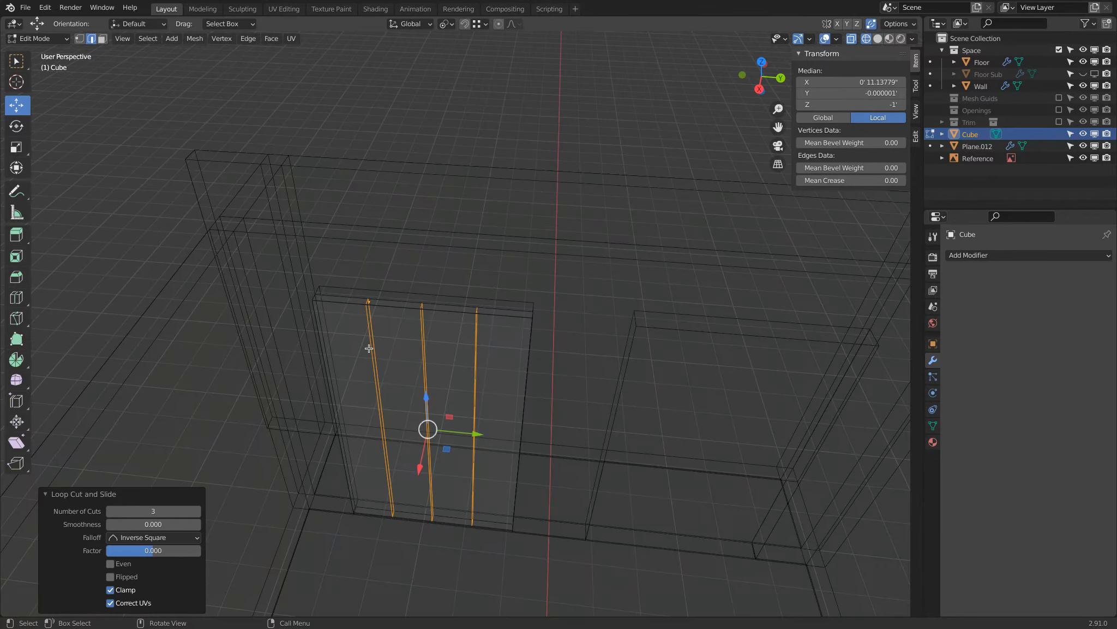
pyautogui.click(79, 39)
pyautogui.moveTo(333, 163); pyautogui.dragTo(393, 262, button='middle')
pyautogui.click(392, 306)
pyautogui.press('b')
pyautogui.moveTo(377, 239); pyautogui.dragTo(577, 598)
pyautogui.moveTo(518, 336); pyautogui.dragTo(494, 327, button='middle')
pyautogui.press('x')
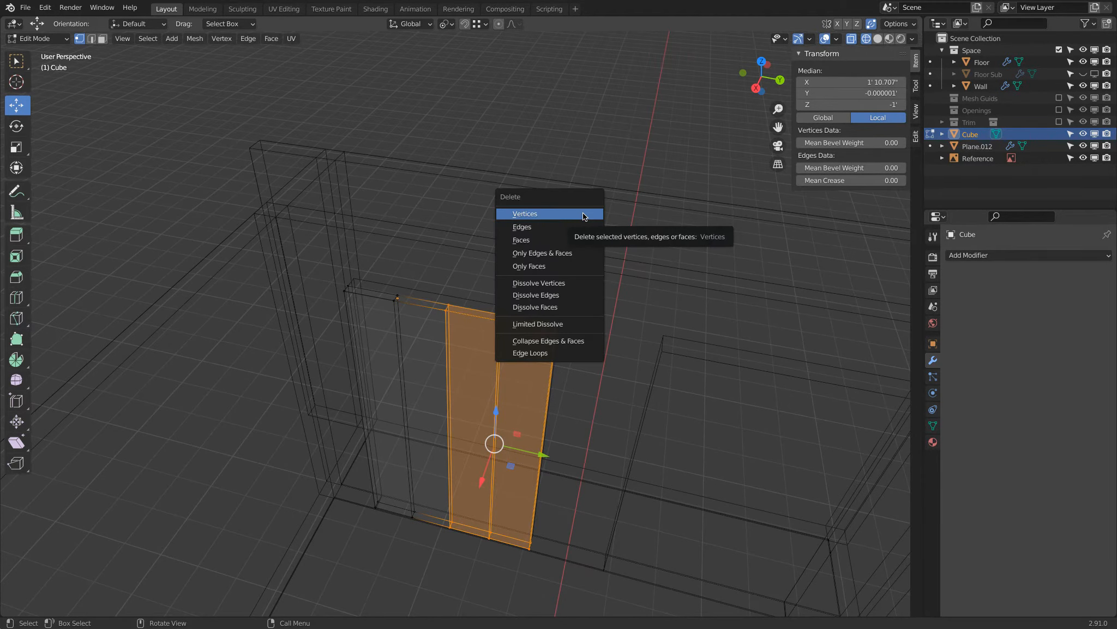
pyautogui.click(584, 214)
# Fill the open long side of the remaining panel with a face, working in solid shading.
pyautogui.click(397, 297)
pyautogui.keyDown('shift'); pyautogui.click(414, 510); pyautogui.keyUp('shift')
pyautogui.keyDown('shift'); pyautogui.click(415, 509); pyautogui.keyUp('shift')
pyautogui.press('z')
pyautogui.click(706, 454)
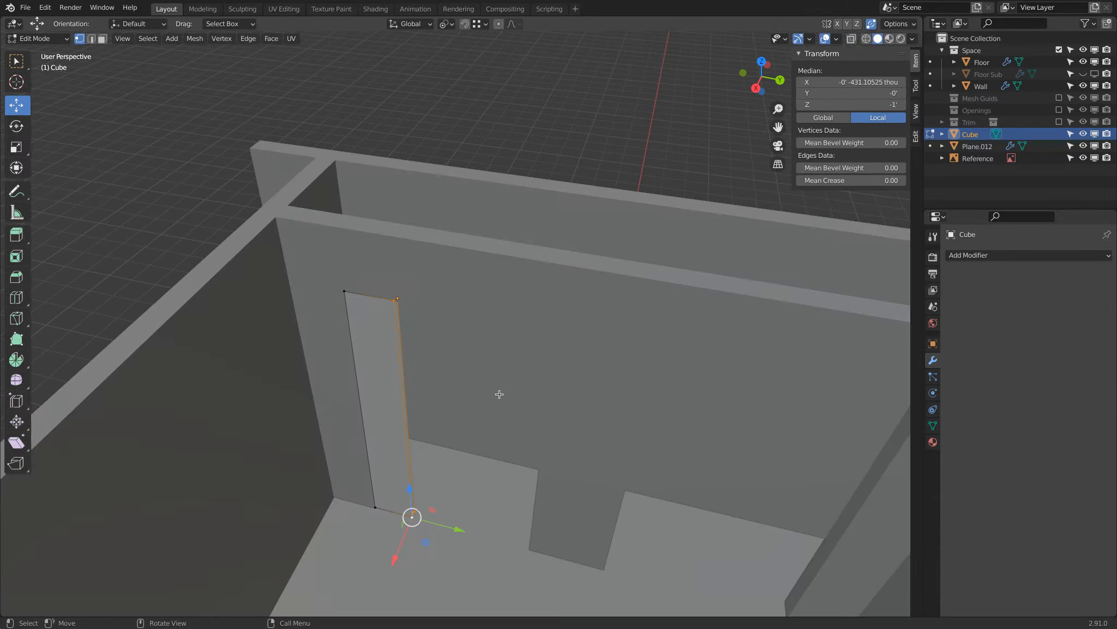
pyautogui.press('f')
pyautogui.moveTo(492, 390); pyautogui.dragTo(445, 390, button='middle')
# Recalculate the normals of the whole panel to the outside and return to Object Mode.
pyautogui.press('a')
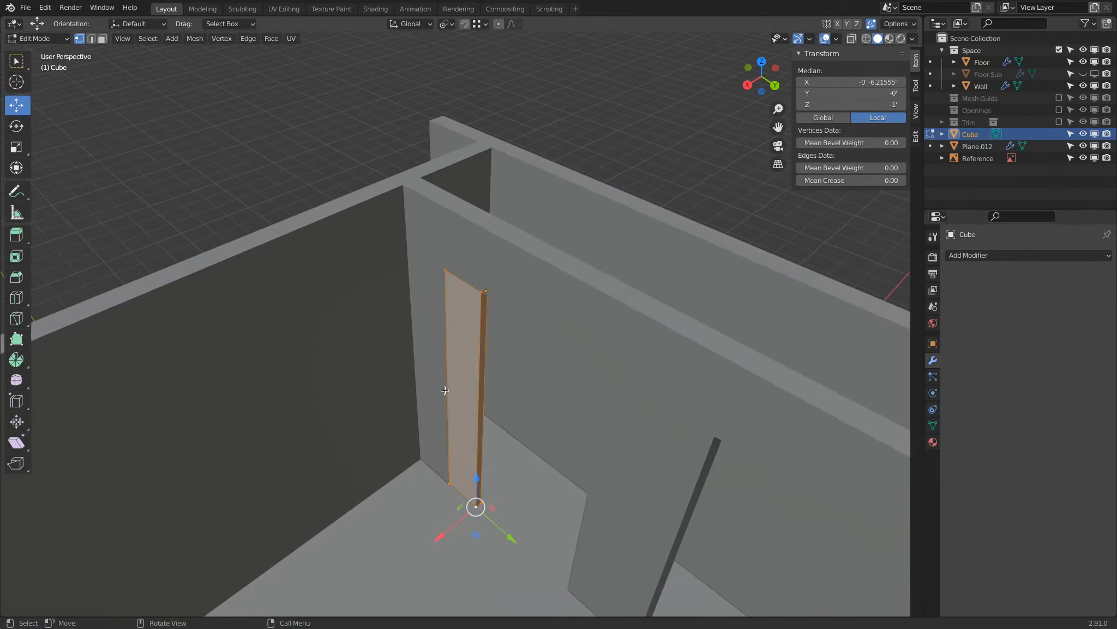
pyautogui.click(194, 39)
pyautogui.moveTo(251, 232)
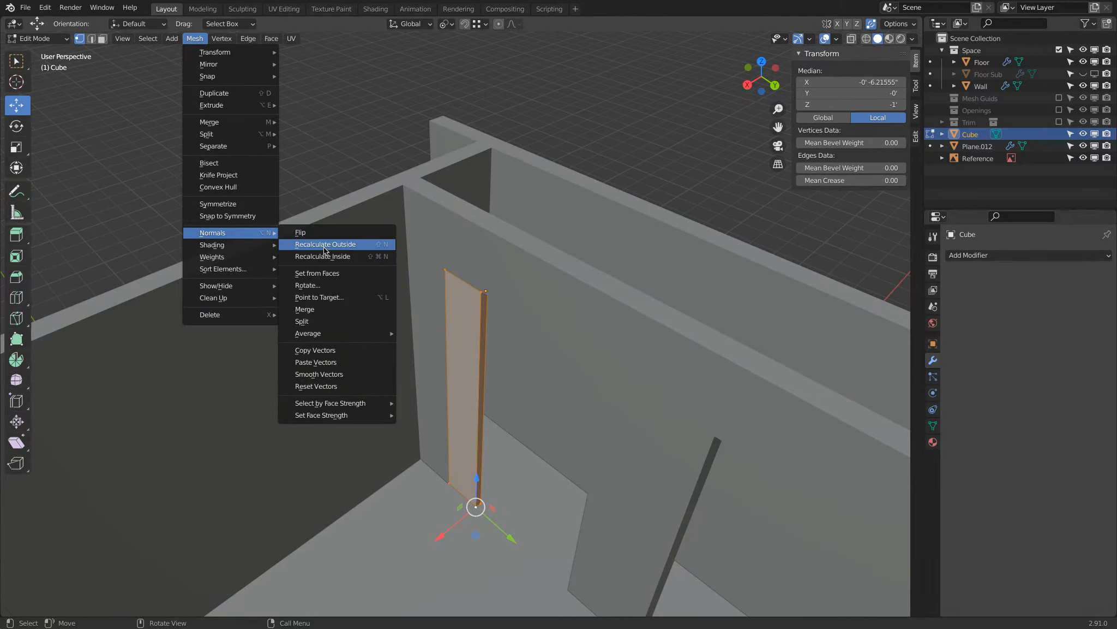
pyautogui.click(311, 244)
pyautogui.press('Tab')
pyautogui.moveTo(515, 315); pyautogui.dragTo(578, 344, button='middle')
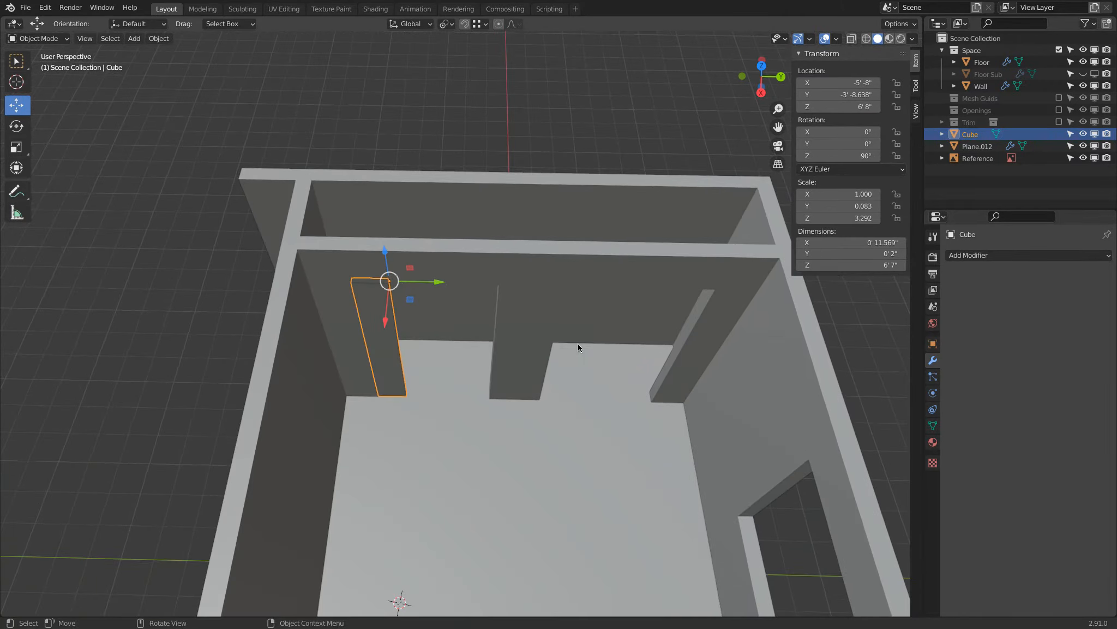
# Try an Array modifier with a count of 4 on the door panel and remove the modifier.
pyautogui.scroll(3, 509, 331)
pyautogui.moveTo(503, 331); pyautogui.dragTo(482, 339, button='middle')
pyautogui.scroll(-2, 482, 338)
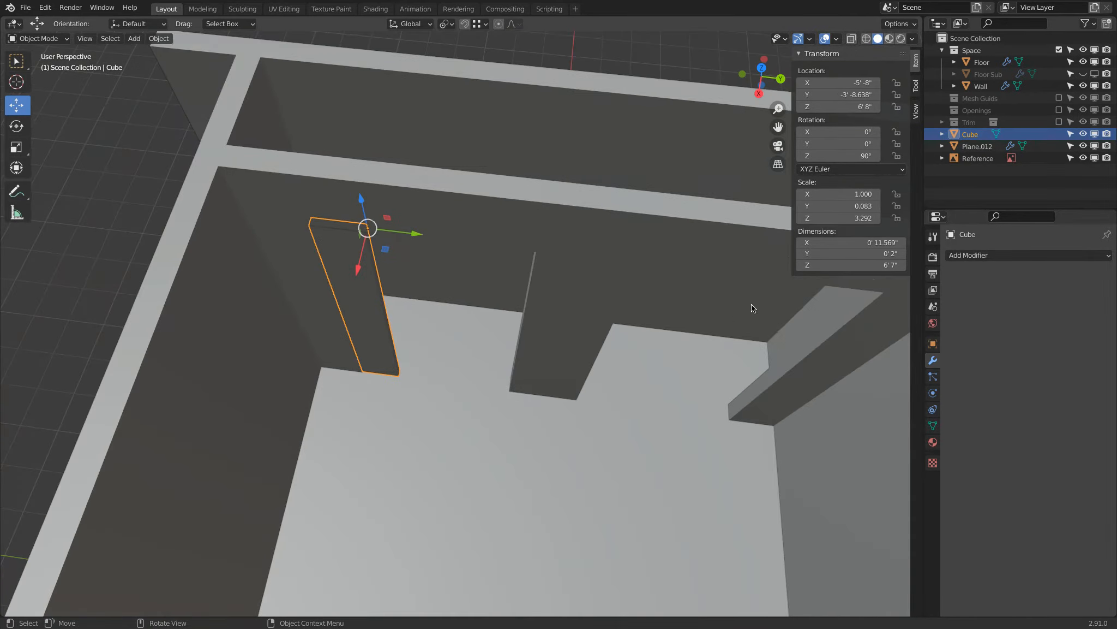
pyautogui.click(1033, 254)
pyautogui.click(902, 287)
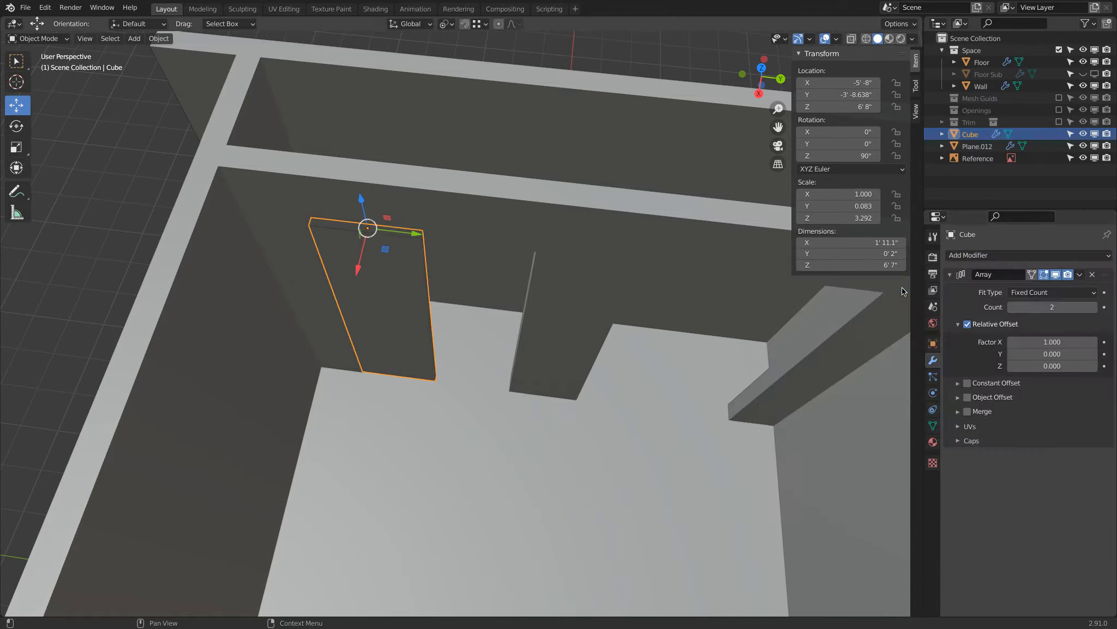
pyautogui.click(1093, 307)
pyautogui.click(1093, 307)
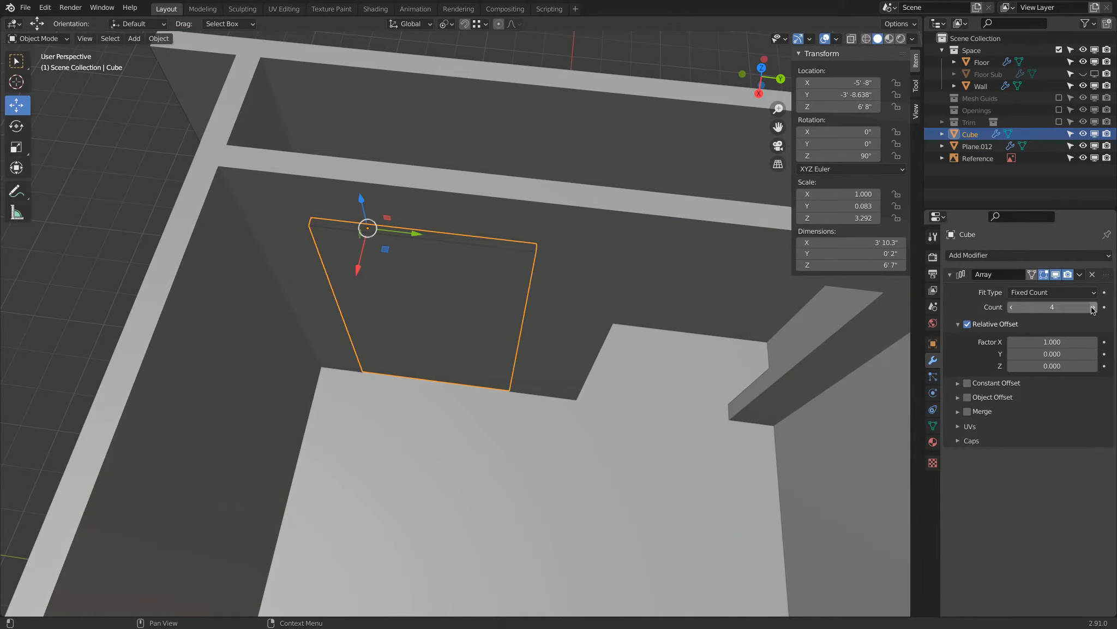
pyautogui.click(1093, 275)
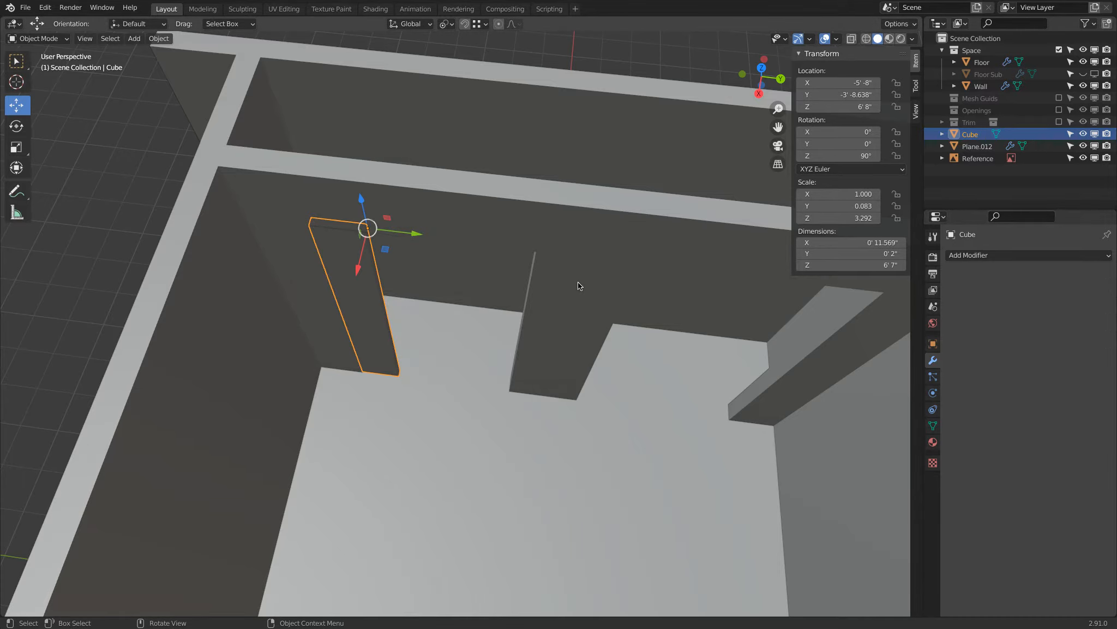
# Exclude the Space collection from the view layer to isolate the door panel.
pyautogui.click(1060, 50)
pyautogui.scroll(2, 454, 321)
pyautogui.keyDown('shift'); pyautogui.moveTo(445, 323); pyautogui.dragTo(621, 506, button='middle'); pyautogui.keyUp('shift')
pyautogui.scroll(2, 475, 417)
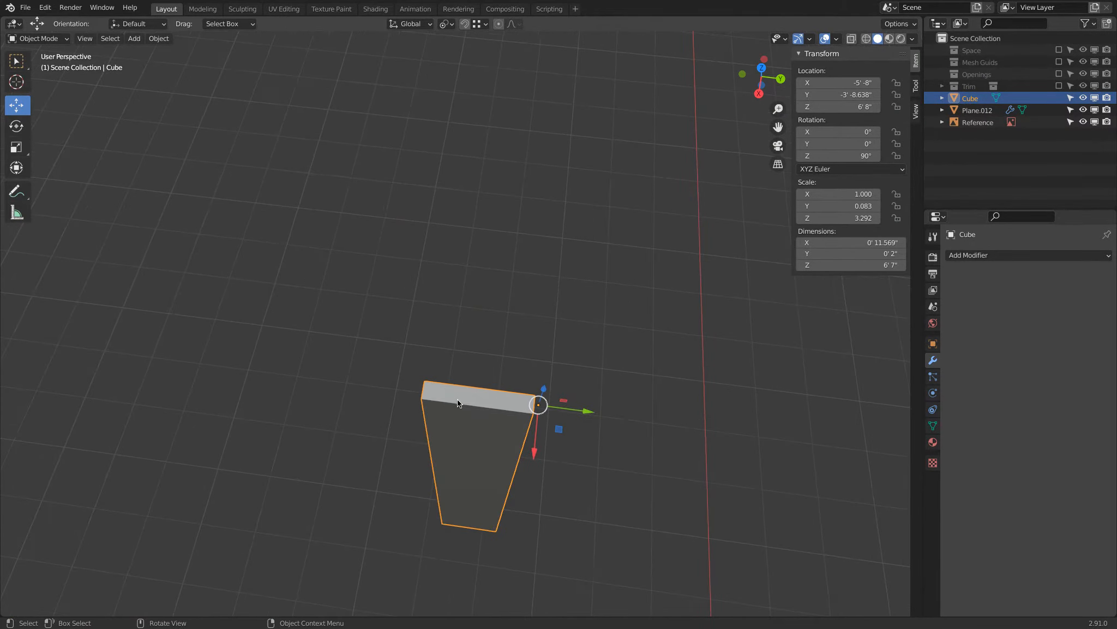
pyautogui.scroll(3, 457, 402)
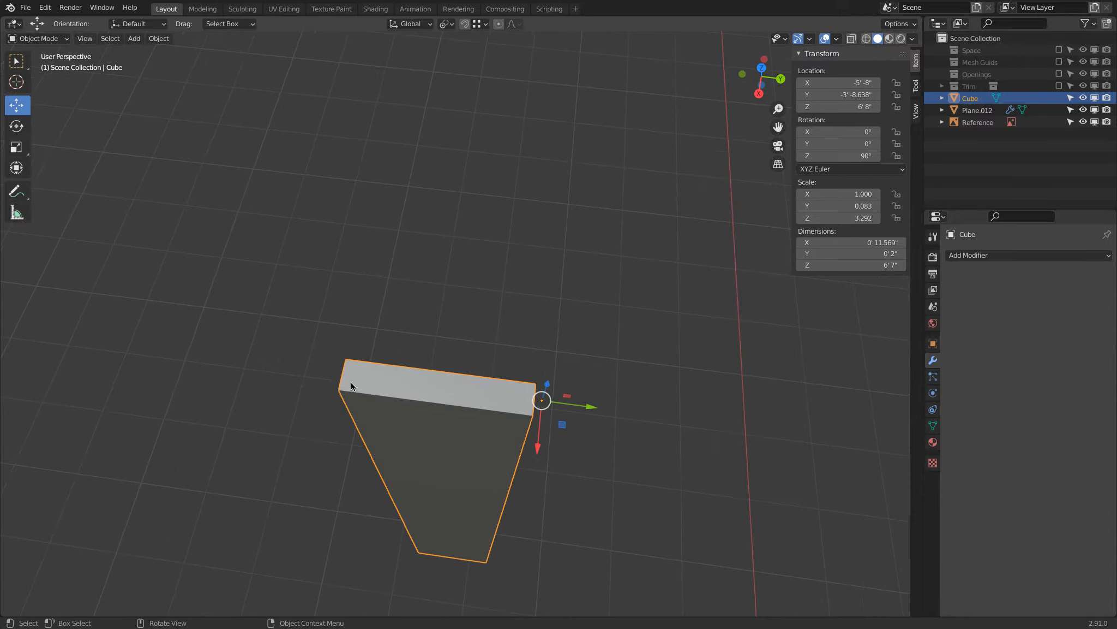
# In Edit Mode, snap the 3D cursor to the midpoint of the short upper edge at the end away from the origin.
pyautogui.press('Tab')
pyautogui.click(348, 357)
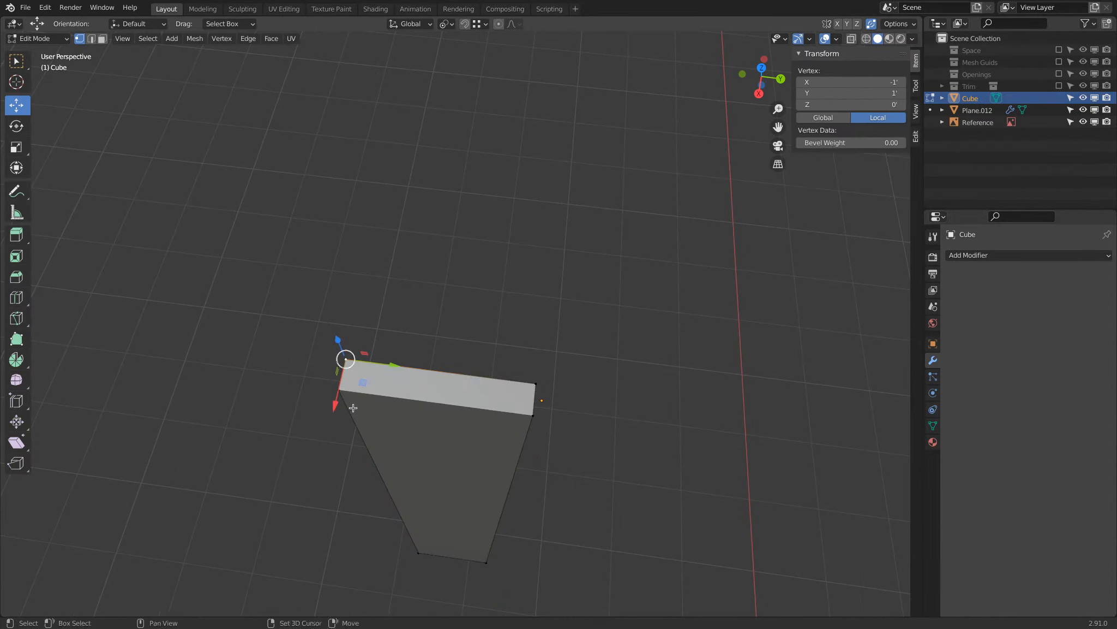
pyautogui.keyDown('shift'); pyautogui.click(353, 407); pyautogui.keyUp('shift')
pyautogui.hotkey('shift', 's')
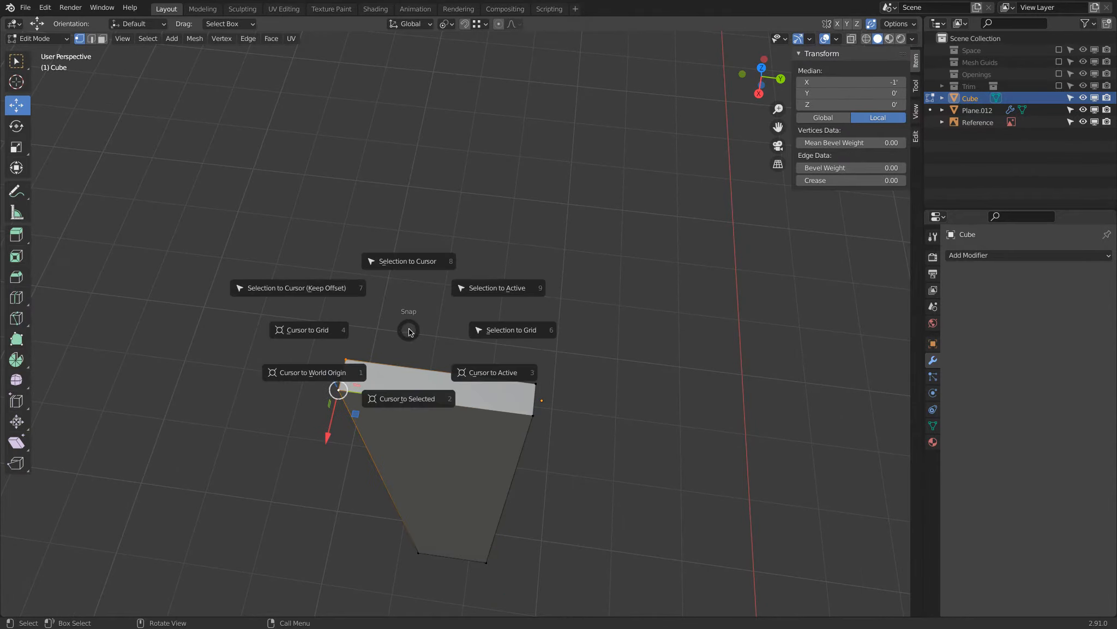
pyautogui.click(406, 401)
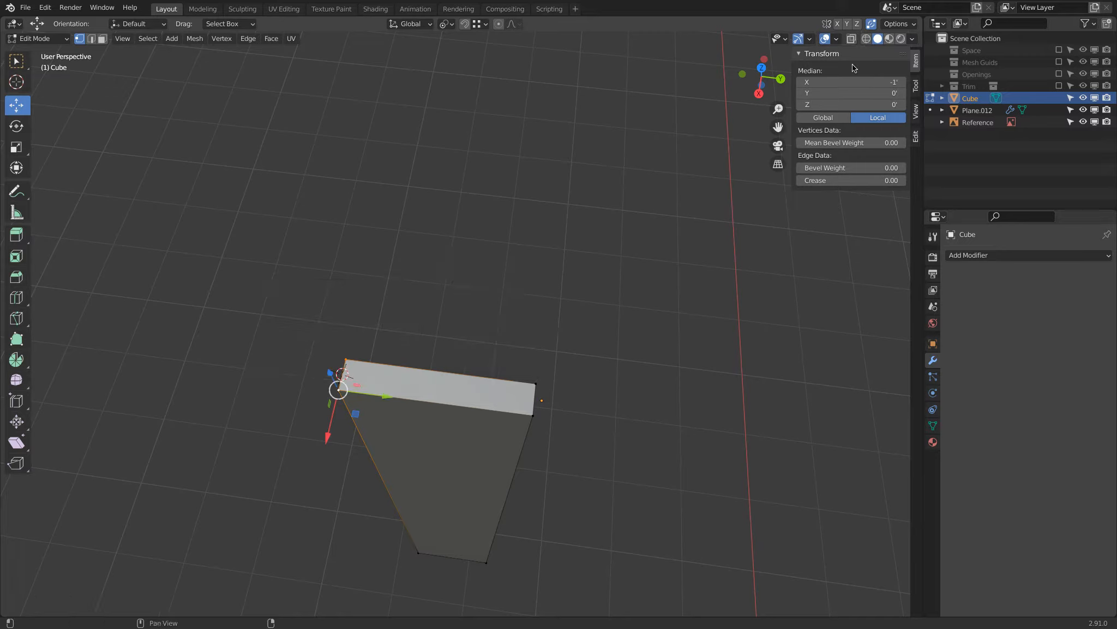
# Inspect the 3D cursor's placement on the selected short edge up close and from the top view.
pyautogui.click(147, 38)
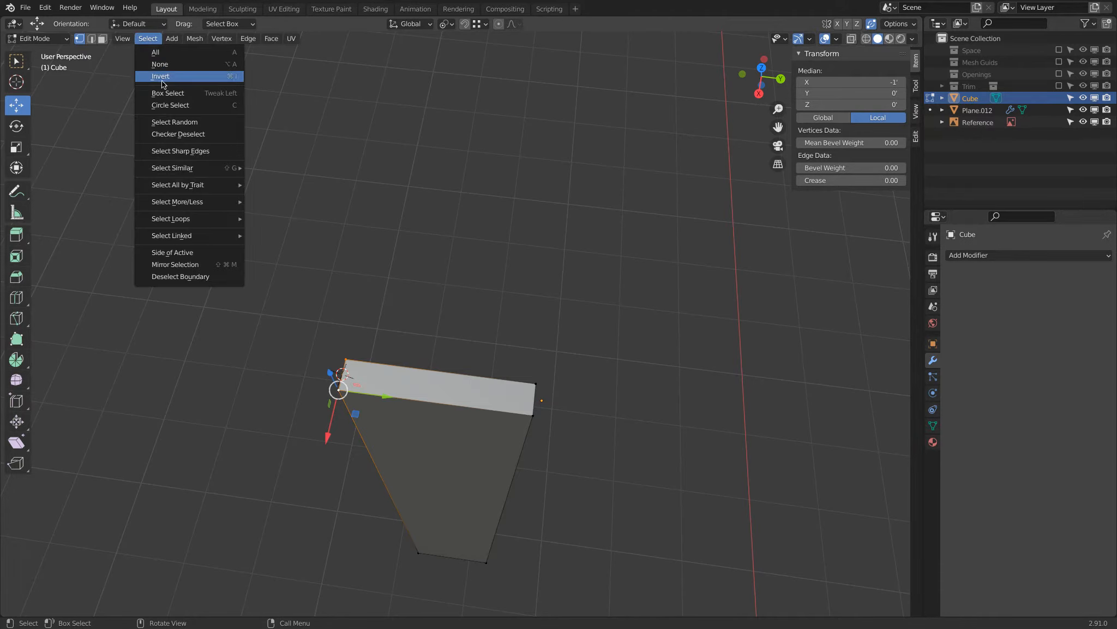
pyautogui.click(122, 38)
pyautogui.click(145, 105)
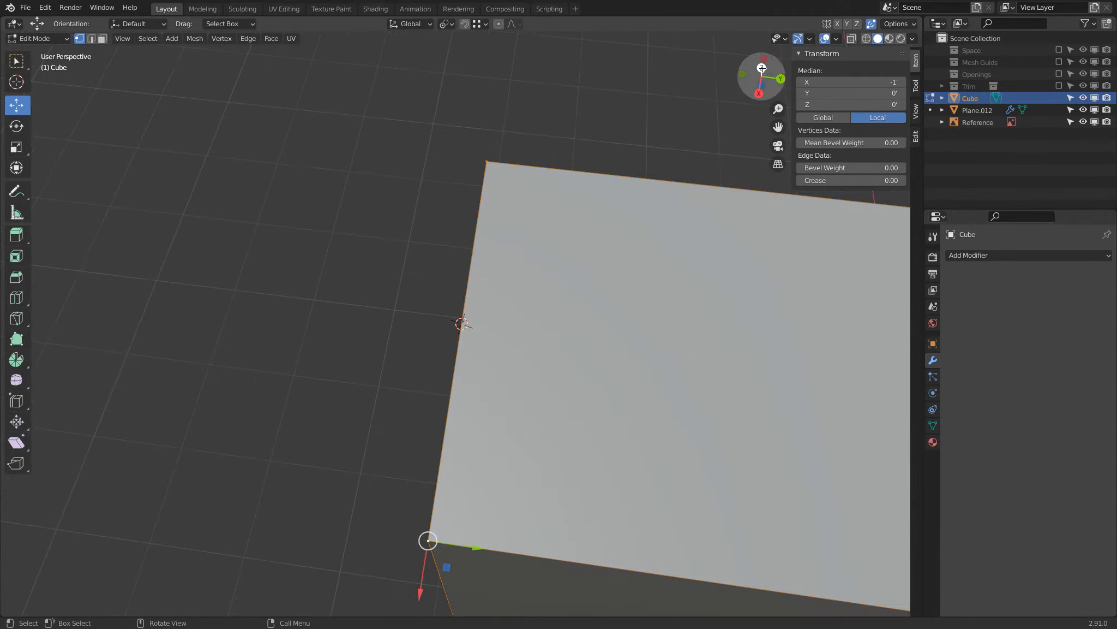
pyautogui.click(762, 69)
pyautogui.scroll(-2, 537, 218)
pyautogui.hotkey('shift', 's')
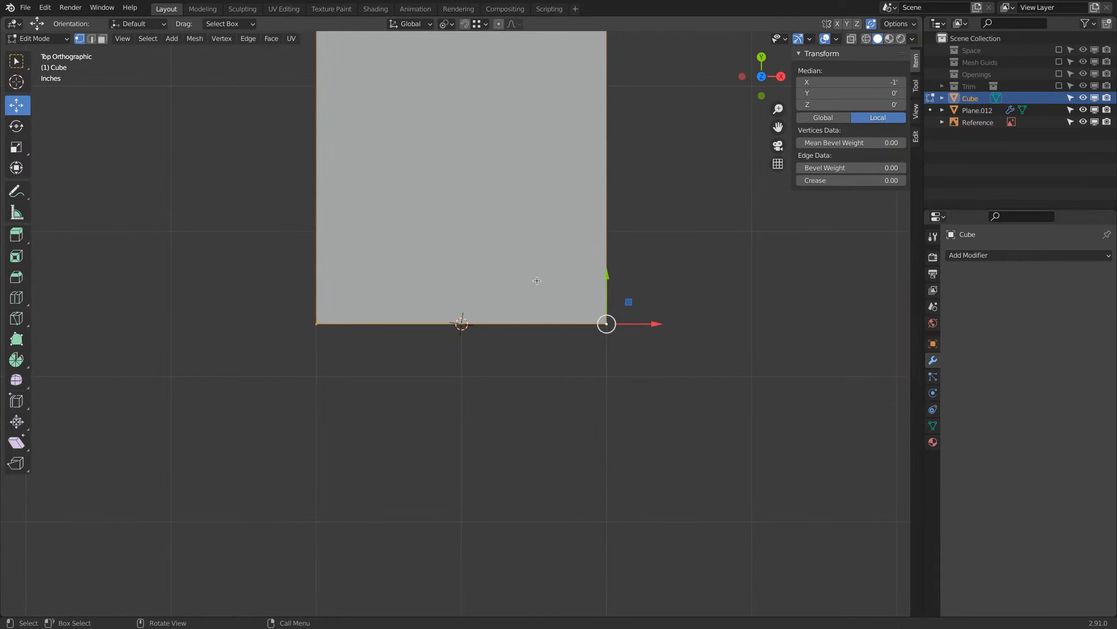
pyautogui.keyDown('shift'); pyautogui.moveTo(502, 257); pyautogui.dragTo(473, 330, button='middle'); pyautogui.keyUp('shift')
pyautogui.click(836, 39)
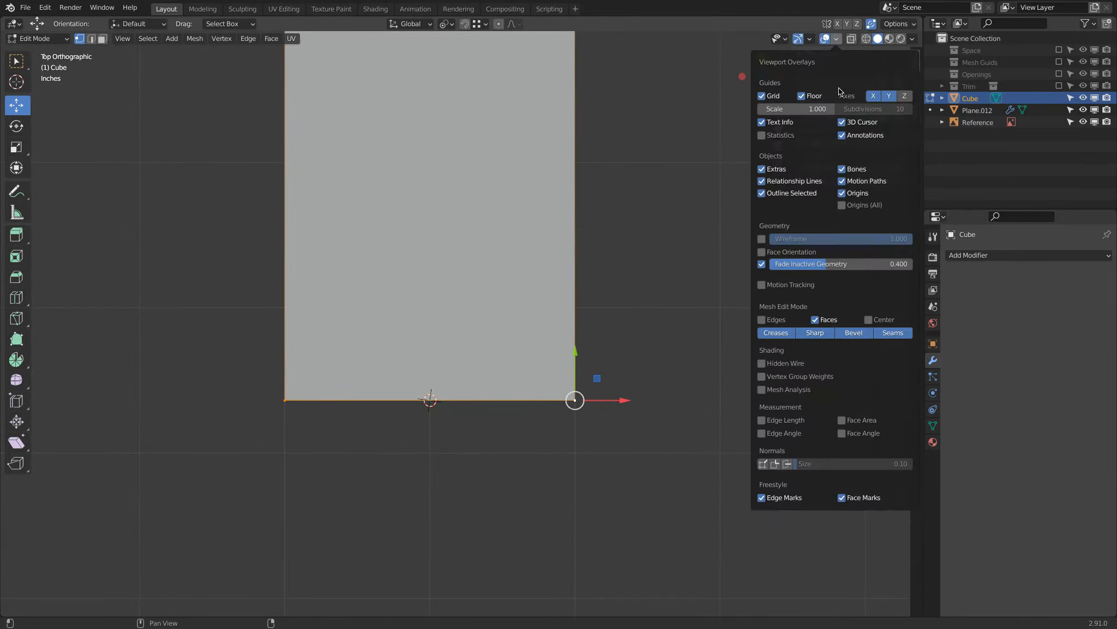
pyautogui.click(762, 433)
pyautogui.moveTo(442, 394); pyautogui.dragTo(430, 302, button='middle')
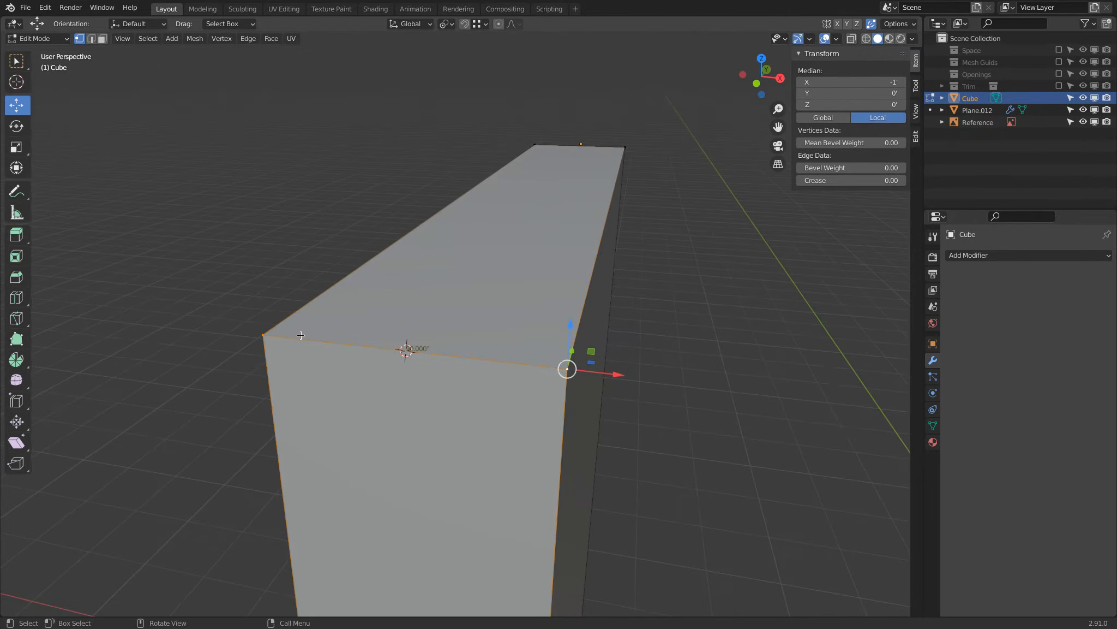
pyautogui.click(259, 335)
pyautogui.keyDown('shift'); pyautogui.click(567, 369); pyautogui.keyUp('shift')
pyautogui.click(837, 39)
pyautogui.click(762, 432)
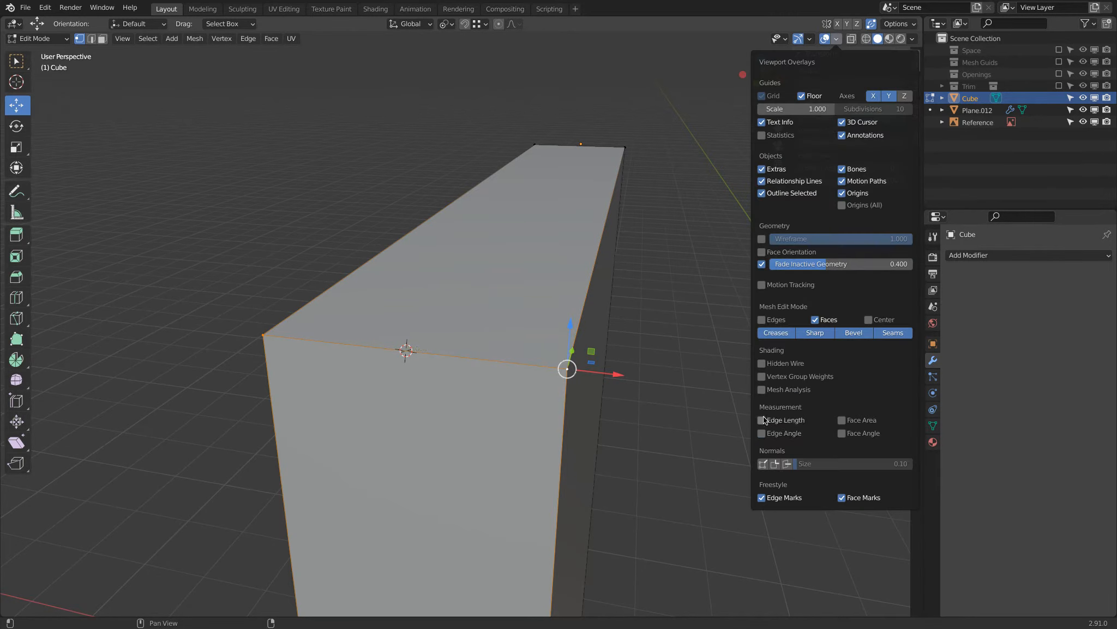
# Check the selected short upper edge with the Edge Length overlay and turn the overlay off.
pyautogui.click(764, 420)
pyautogui.press('q')
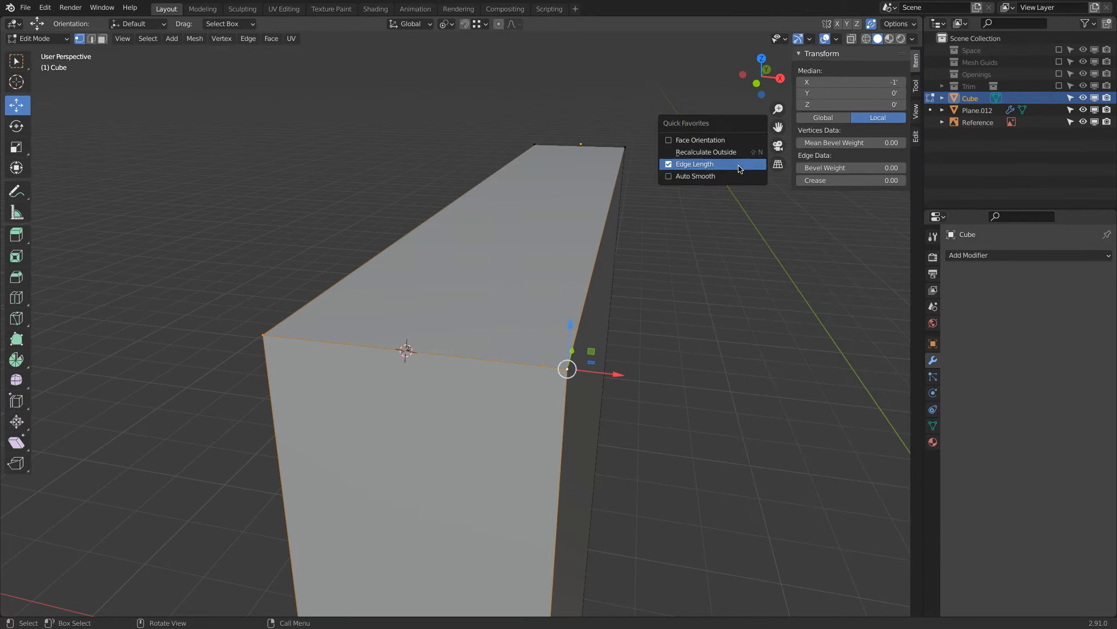
pyautogui.moveTo(469, 373); pyautogui.dragTo(386, 409, button='middle')
pyautogui.moveTo(375, 418); pyautogui.dragTo(399, 415, button='middle')
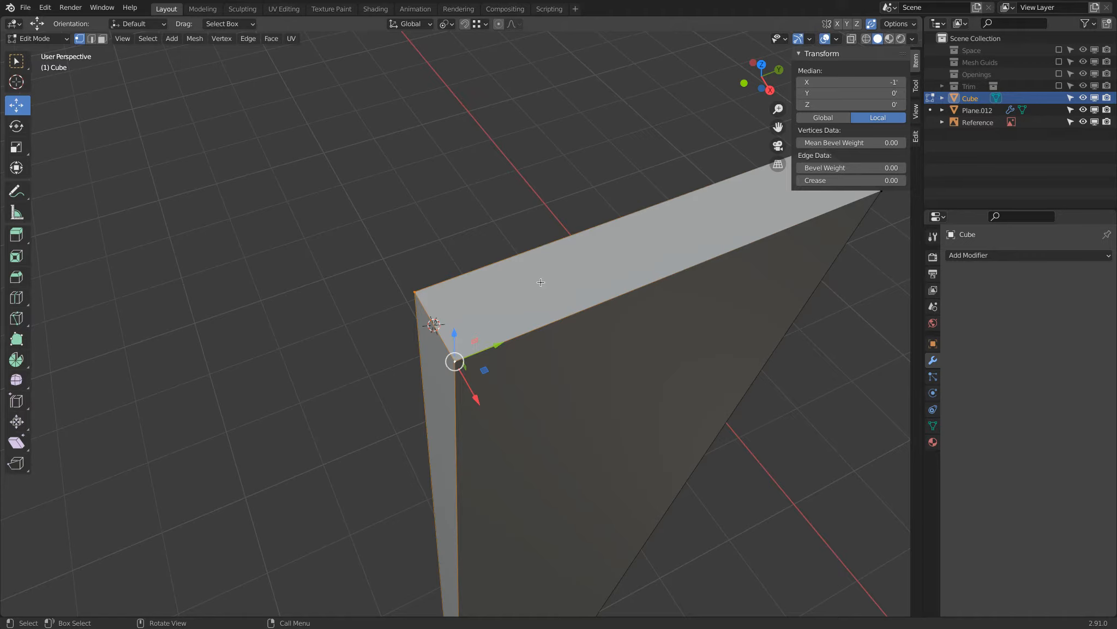
# Set the 3D cursor's rotation to 0° on the X, Y and Z axes.
pyautogui.click(917, 112)
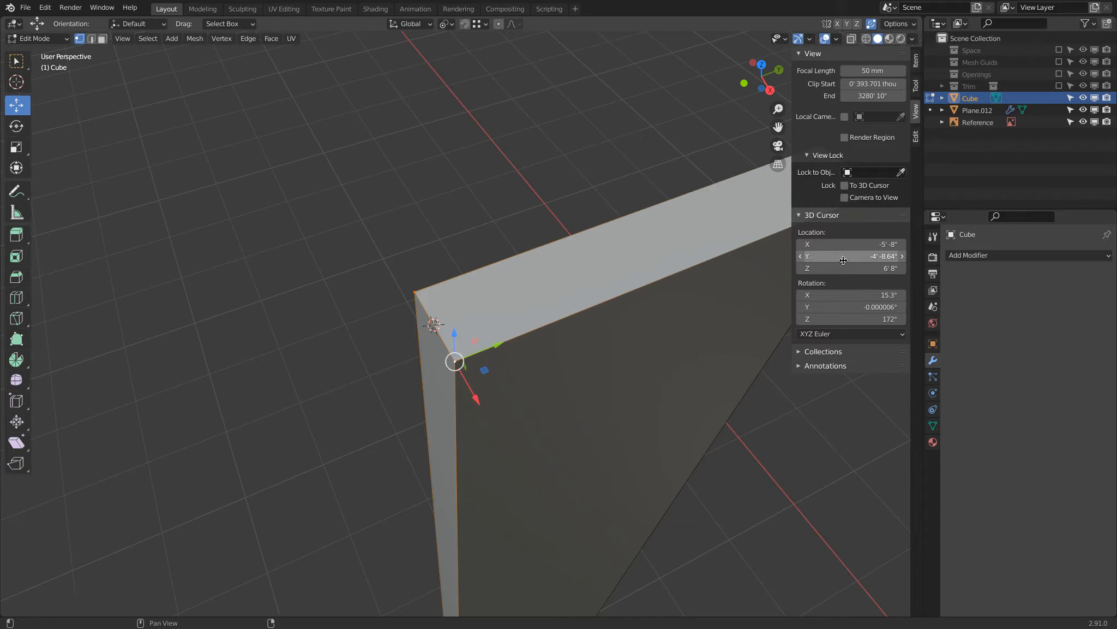
pyautogui.moveTo(854, 295); pyautogui.dragTo(858, 290)
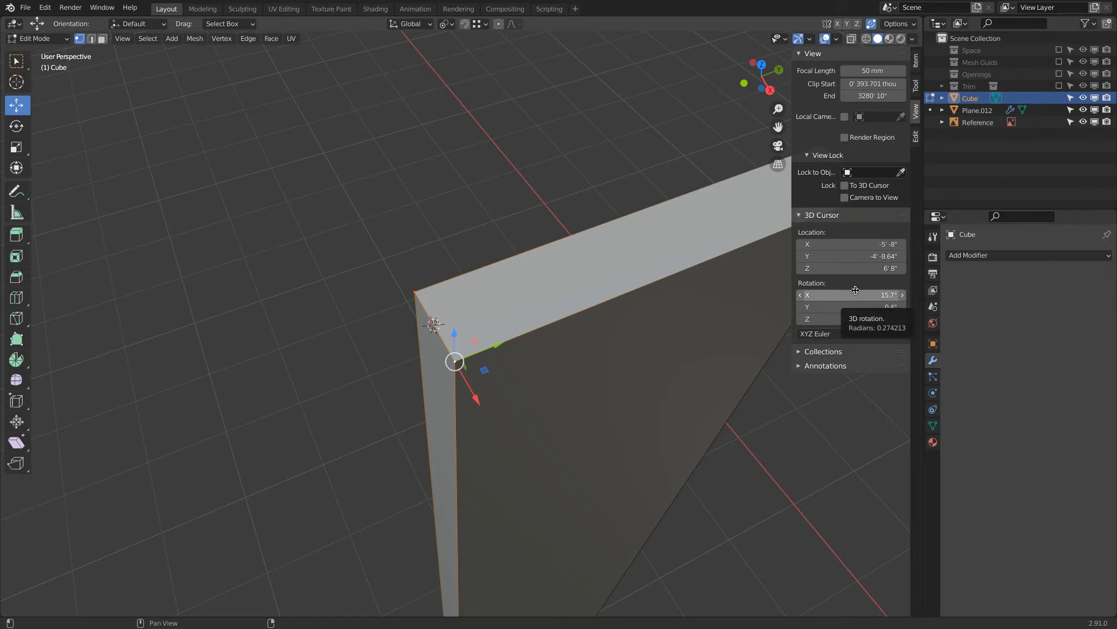
pyautogui.click(858, 292)
pyautogui.write('0')
pyautogui.press('Tab')
pyautogui.write('0')
pyautogui.press('Tab')
pyautogui.write('0')
pyautogui.press('Return')
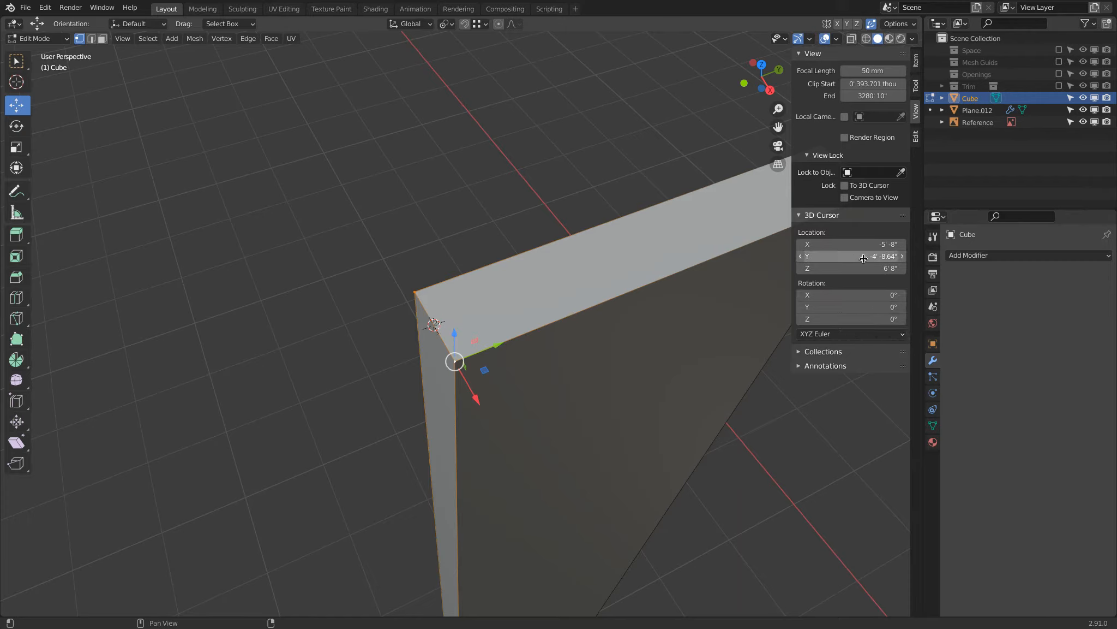
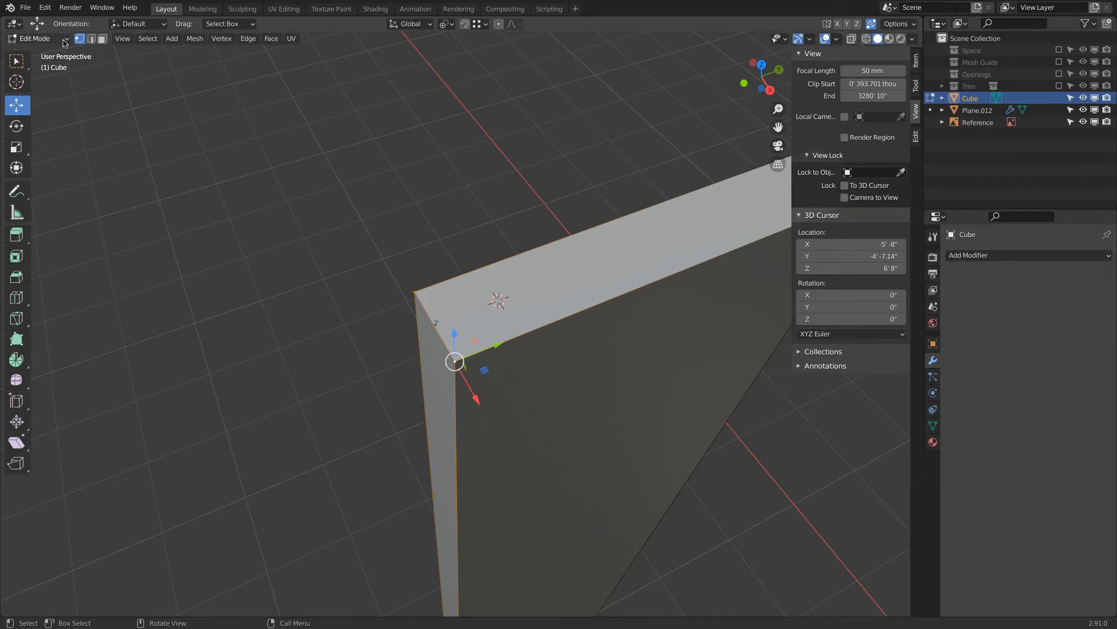
# Return to Object Mode and set the door panel's origin to the 3D cursor.
pyautogui.click(48, 54)
pyautogui.rightClick(327, 198)
pyautogui.moveTo(326, 198)
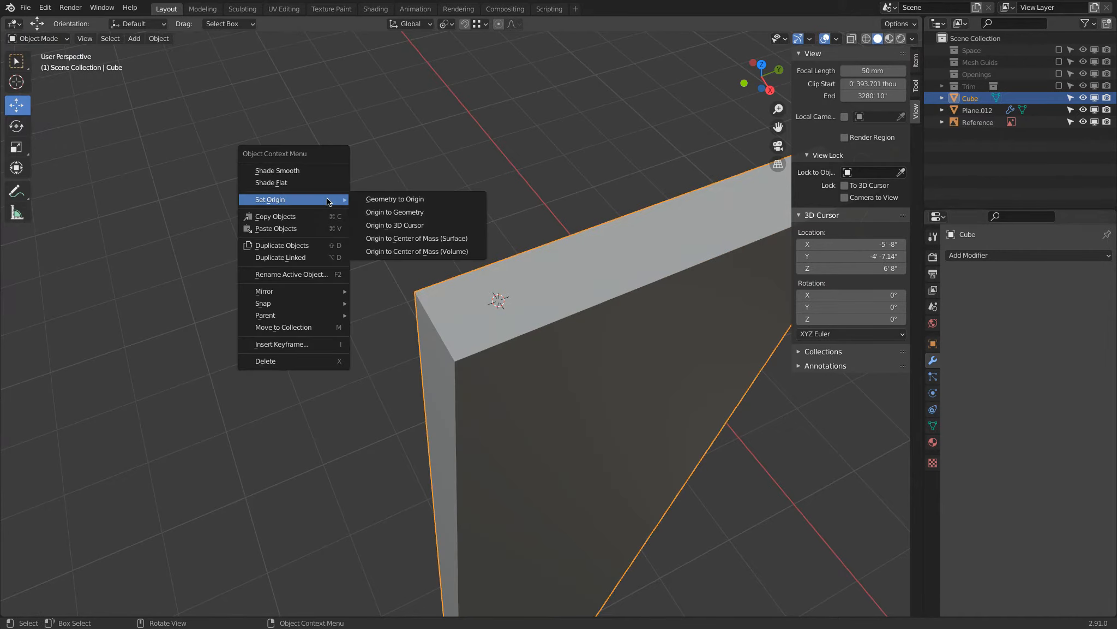
pyautogui.click(413, 228)
pyautogui.scroll(-2, 415, 228)
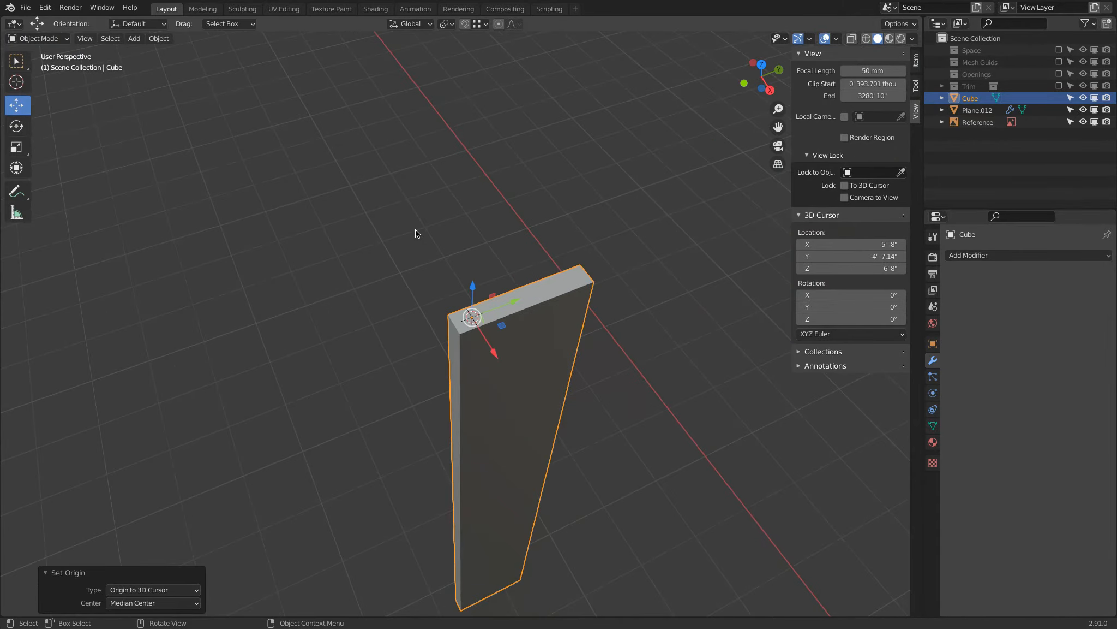
# Test the panel's new pivot with a trial rotation in the top view and cancel it.
pyautogui.press('KP_7')
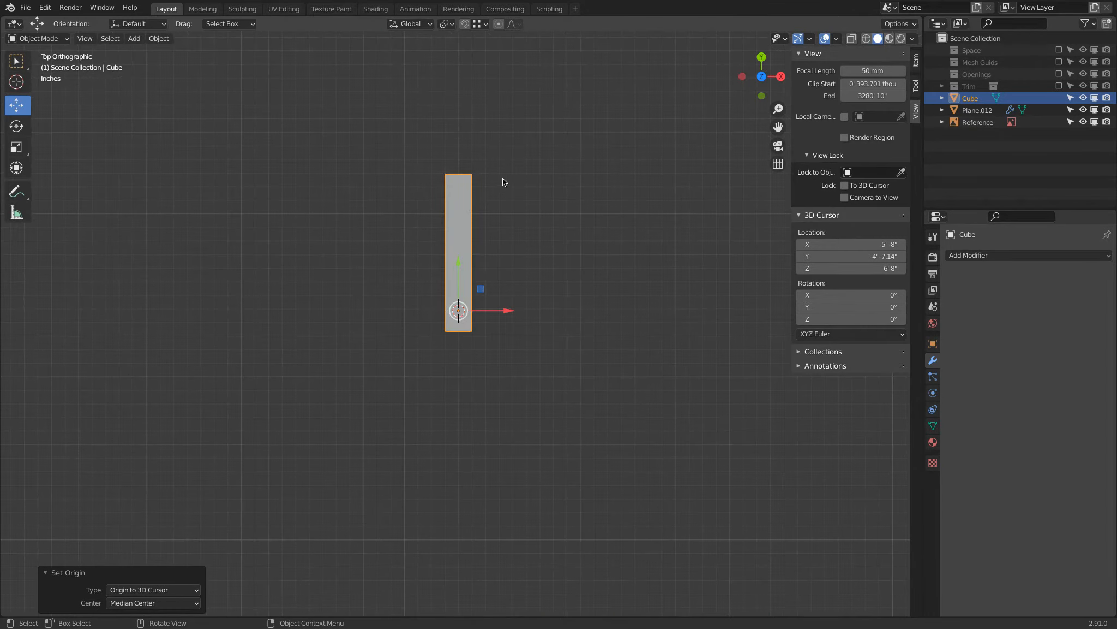
pyautogui.press('r')
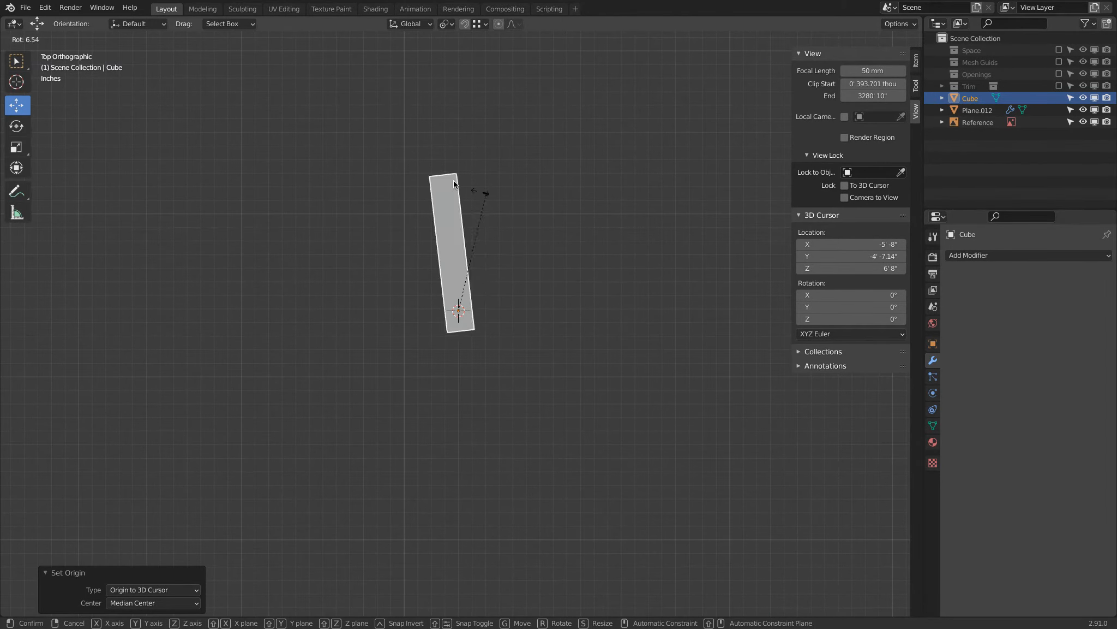
pyautogui.rightClick(451, 195)
pyautogui.moveTo(475, 206); pyautogui.dragTo(395, 151, button='middle')
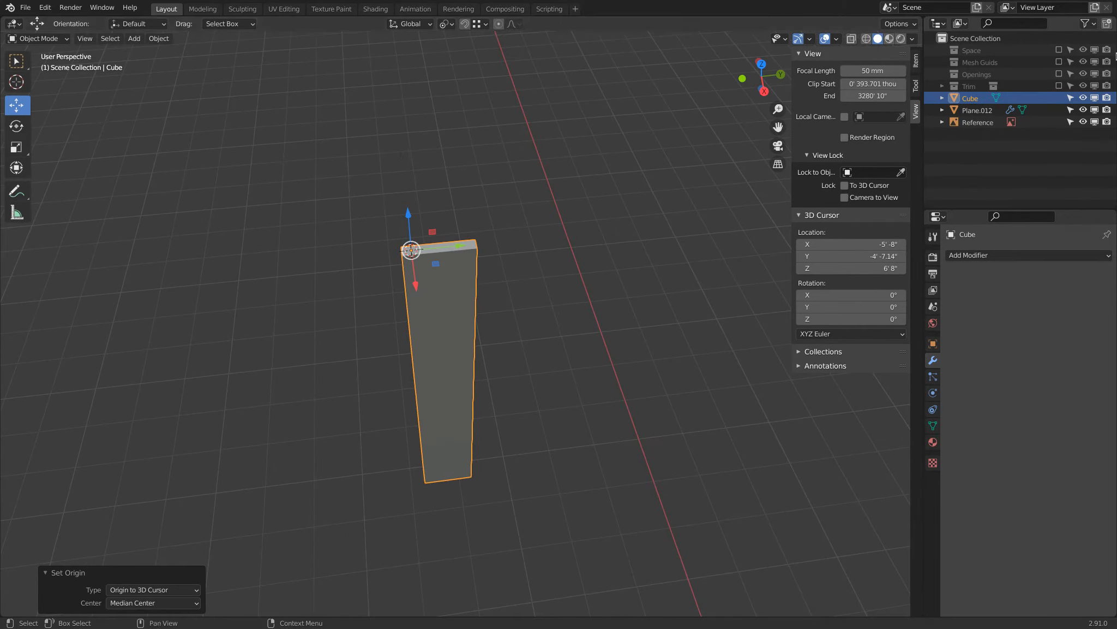
# Enable the Space collection to show the walls and floor around the door panel.
pyautogui.click(1059, 49)
pyautogui.moveTo(524, 283); pyautogui.dragTo(412, 262, button='middle')
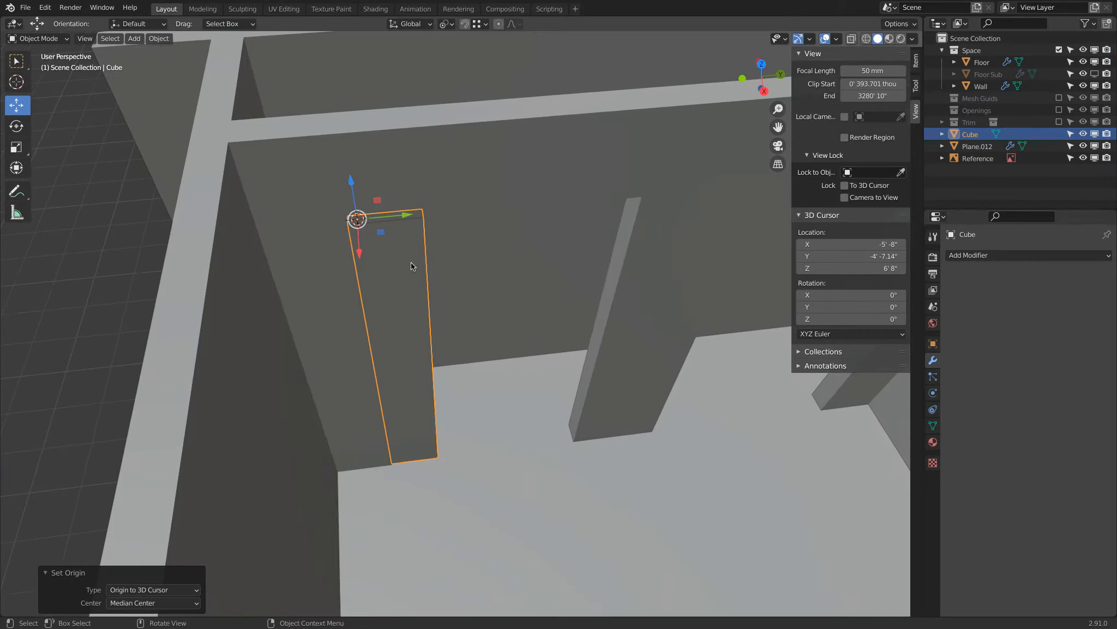
pyautogui.click(410, 265)
pyautogui.click(410, 268)
pyautogui.keyDown('shift'); pyautogui.moveTo(435, 267); pyautogui.dragTo(364, 319, button='middle'); pyautogui.keyUp('shift')
pyautogui.keyDown('shift'); pyautogui.moveTo(473, 336); pyautogui.dragTo(390, 299, button='middle'); pyautogui.keyUp('shift')
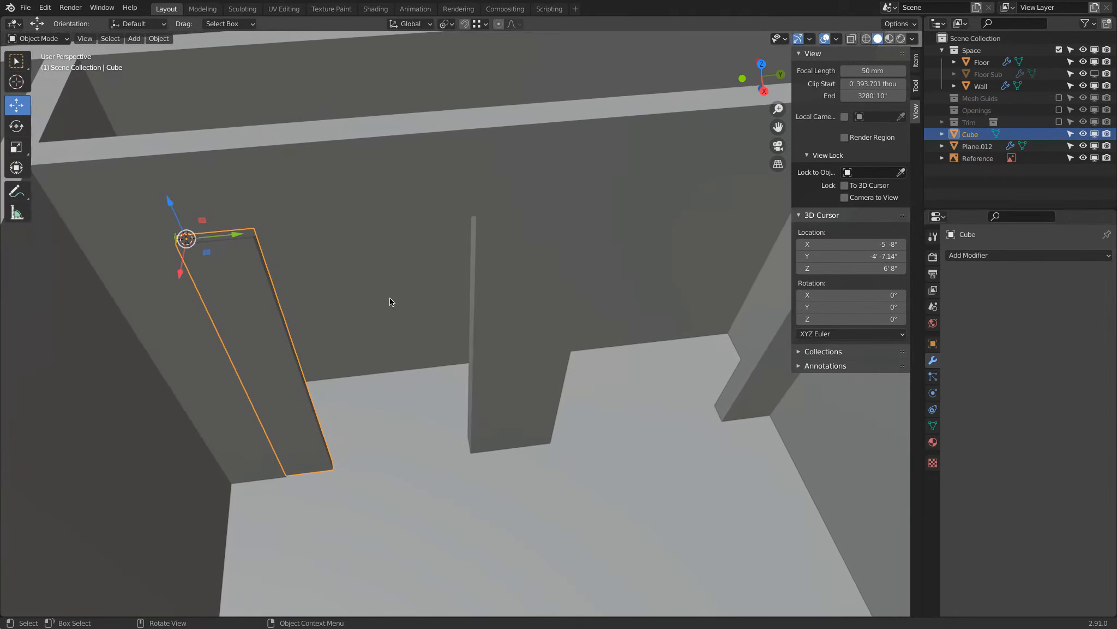
# Make a linked duplicate of the door panel and move it along Y into the neighbouring opening.
pyautogui.hotkey('alt', 'd')
pyautogui.rightClick(349, 304)
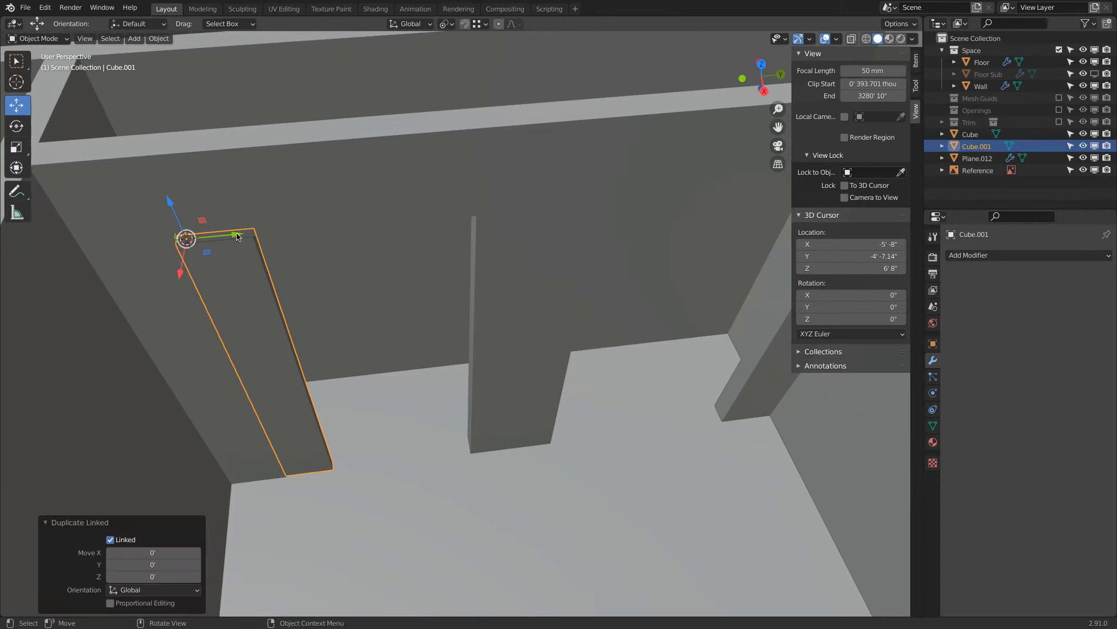
pyautogui.press('g')
pyautogui.press('y')
pyautogui.click(725, 240)
pyautogui.press('g')
pyautogui.press('y')
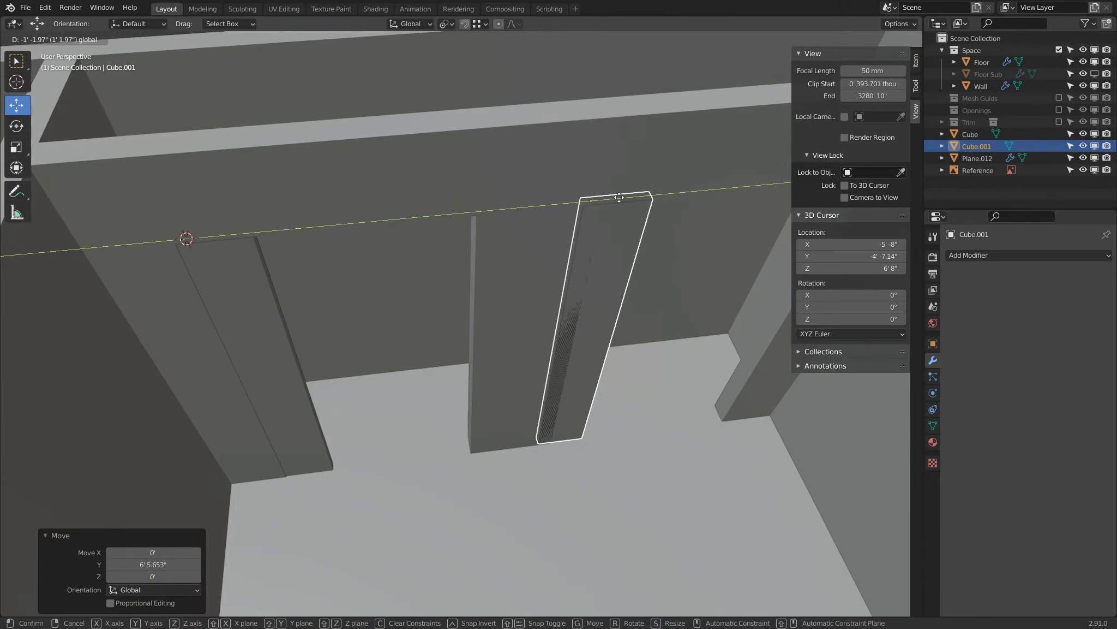
pyautogui.click(588, 199)
# Duplicate both panels, rotate the copies 180° about Z, and move them along Y against the original panels.
pyautogui.keyDown('shift'); pyautogui.click(229, 270); pyautogui.keyUp('shift')
pyautogui.scroll(-2, 262, 275)
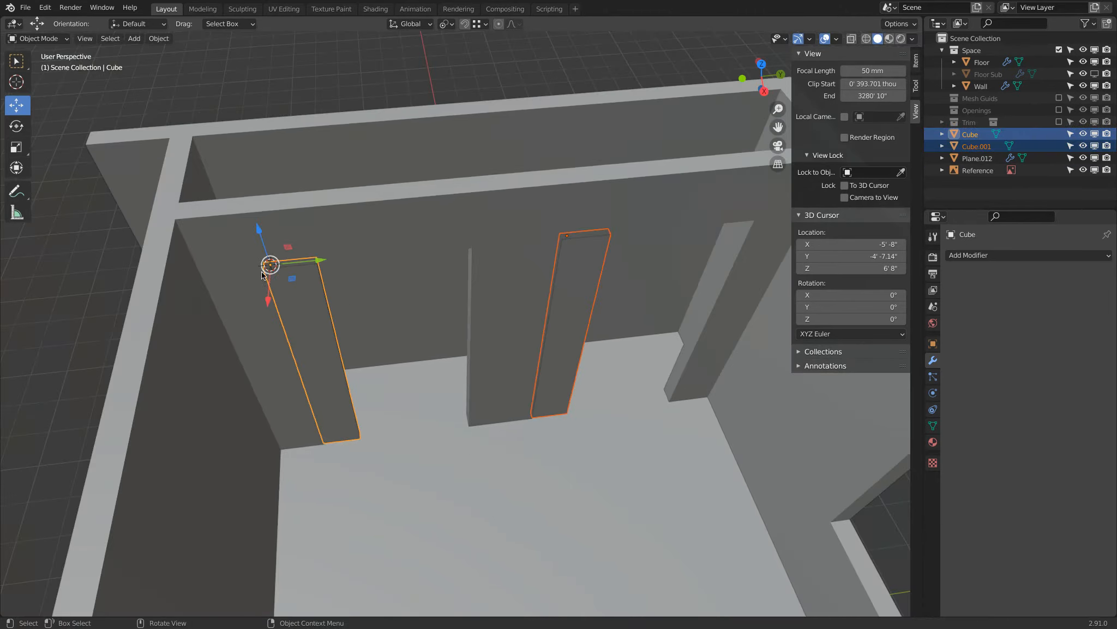
pyautogui.scroll(1, 410, 292)
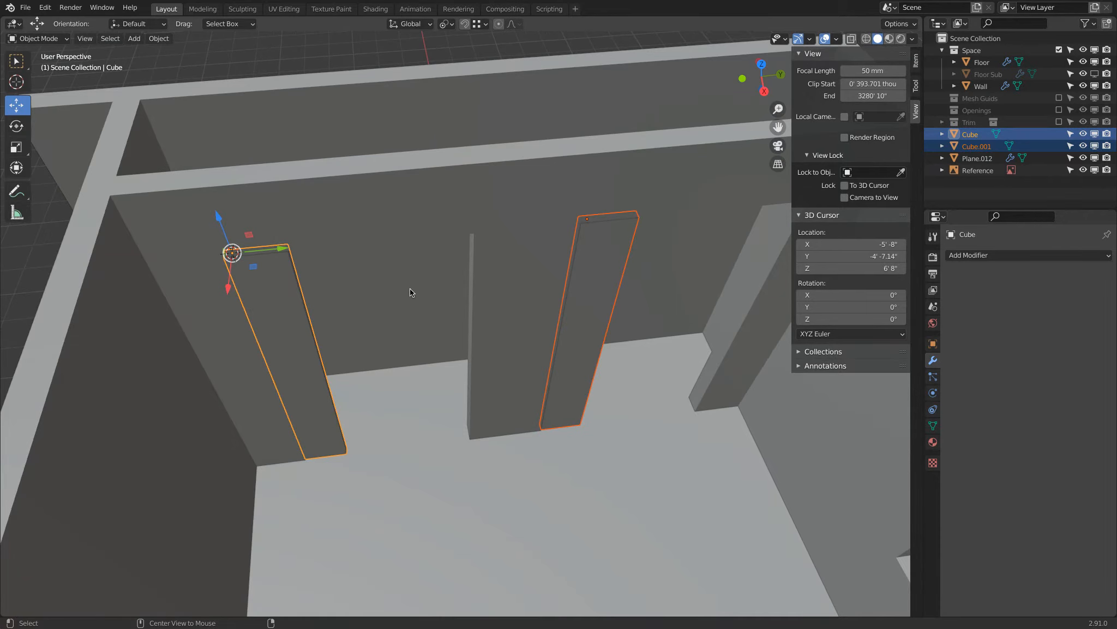
pyautogui.hotkey('shift', 'd')
pyautogui.rightClick(410, 289)
pyautogui.write('rz180')
pyautogui.press('Return')
pyautogui.moveTo(283, 250); pyautogui.dragTo(682, 244)
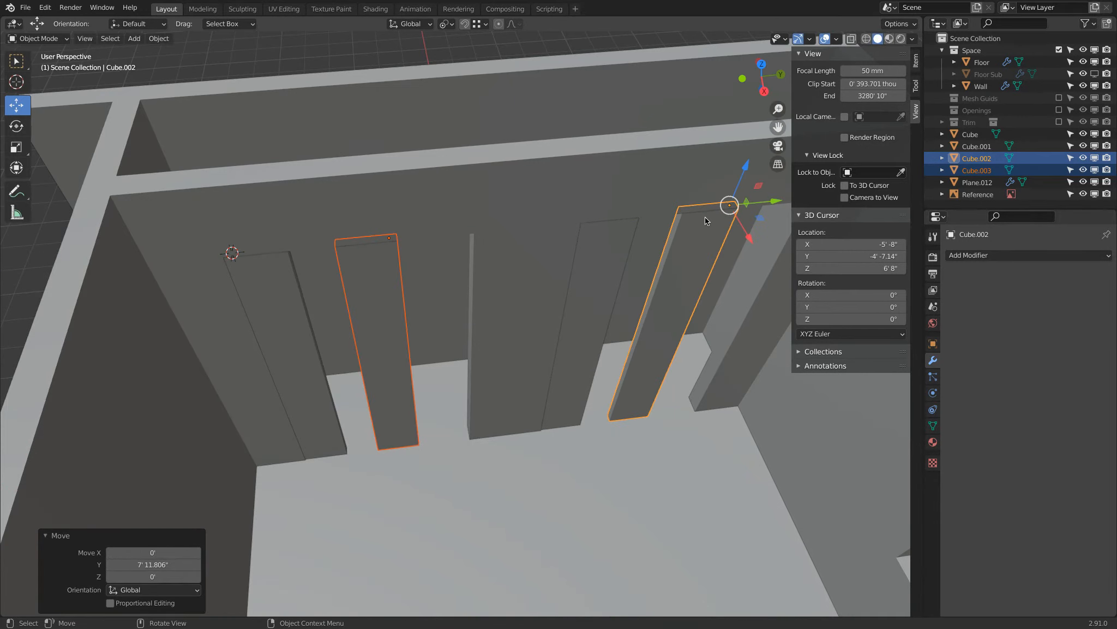
pyautogui.press('g')
pyautogui.press('y')
pyautogui.click(293, 251)
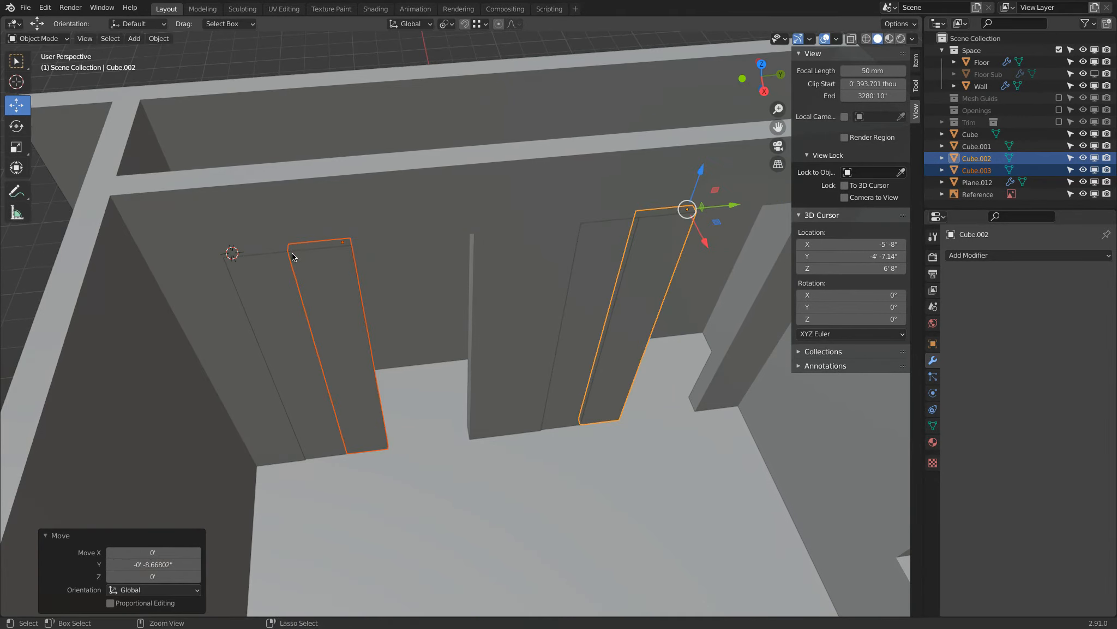
# Make linked duplicates of all four panels and move them along Y to fill the rest of both openings.
pyautogui.scroll(-2, 332, 294)
pyautogui.keyDown('shift'); pyautogui.click(324, 297); pyautogui.keyUp('shift')
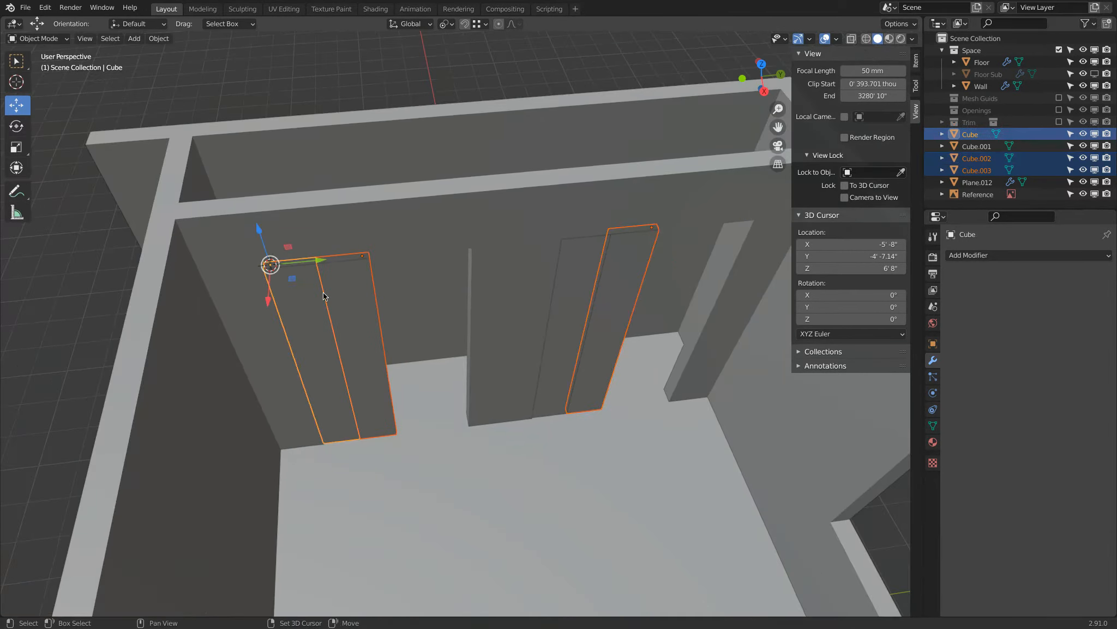
pyautogui.keyDown('shift'); pyautogui.click(588, 272); pyautogui.keyUp('shift')
pyautogui.keyDown('shift'); pyautogui.moveTo(520, 241); pyautogui.dragTo(403, 240, button='middle'); pyautogui.keyUp('shift')
pyautogui.hotkey('alt', 'd')
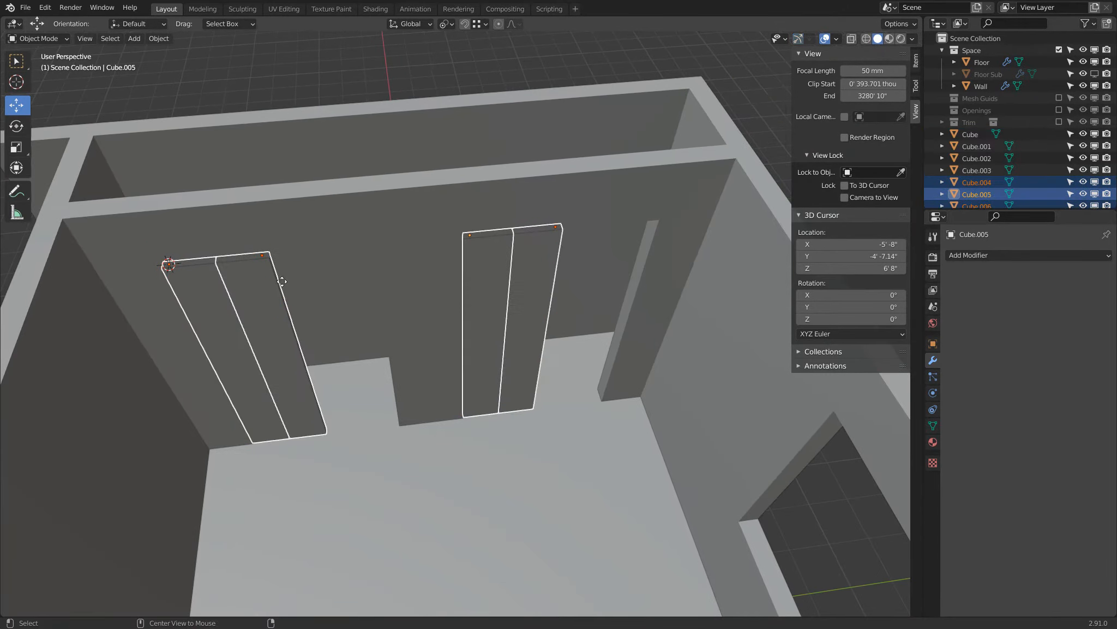
pyautogui.rightClick(284, 281)
pyautogui.press('g')
pyautogui.press('y')
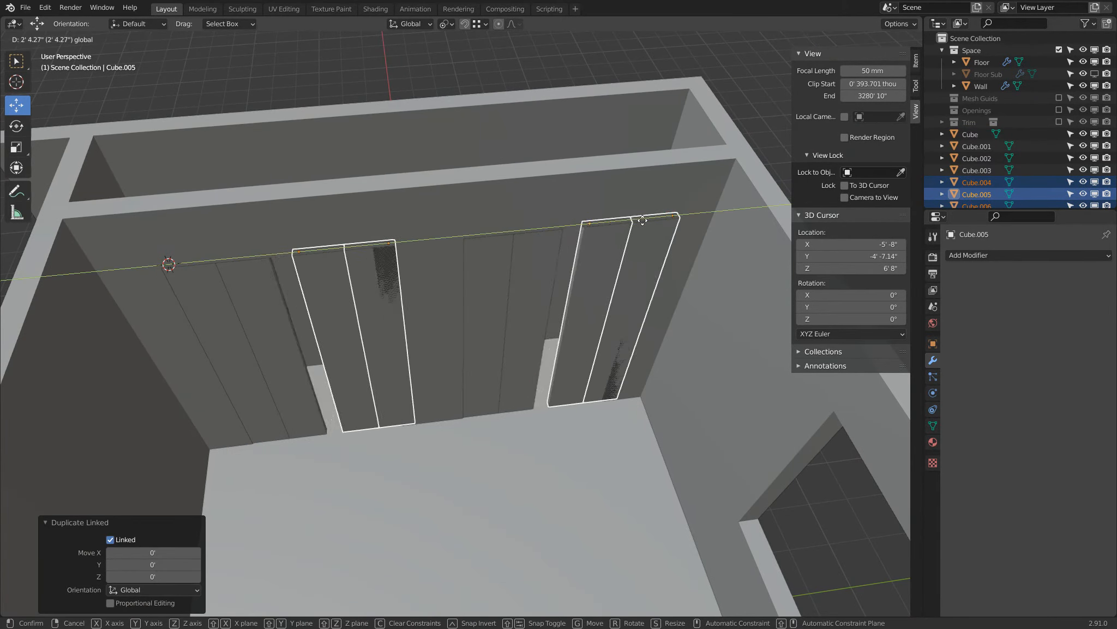
pyautogui.click(653, 217)
# Select all eight door panels with the original panel active and add a Bevel modifier.
pyautogui.moveTo(558, 281)
pyautogui.mouseDown(button='middle')
pyautogui.moveTo(538, 222)
pyautogui.moveTo(540, 268)
pyautogui.mouseUp(button='middle')
pyautogui.press('a')
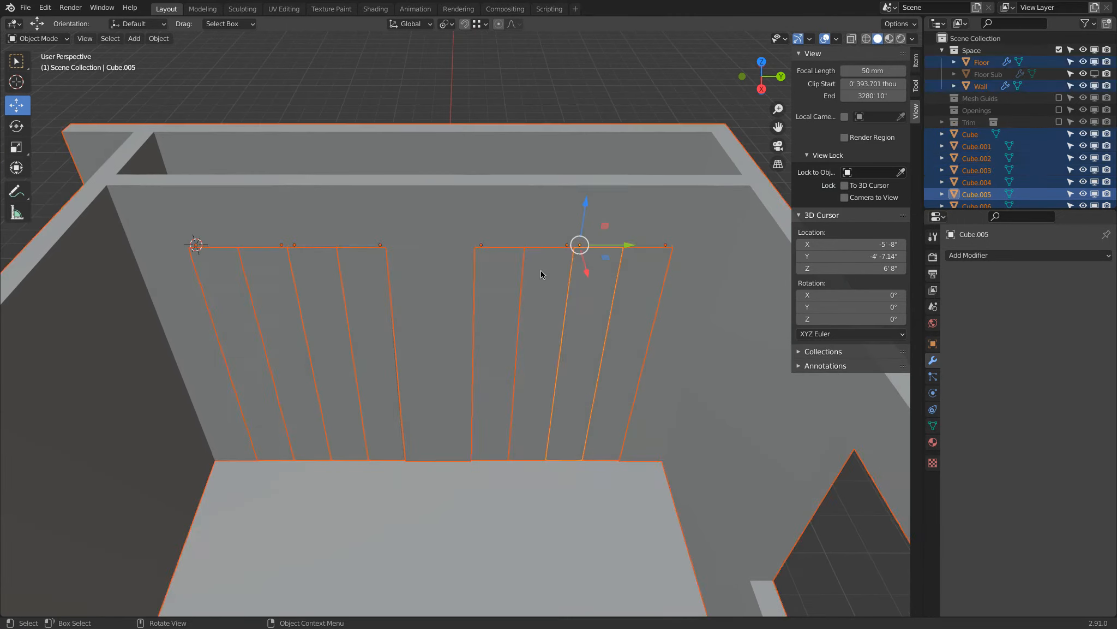
pyautogui.hotkey('alt', 'a')
pyautogui.moveTo(565, 309); pyautogui.dragTo(560, 316, button='middle')
pyautogui.click(638, 303)
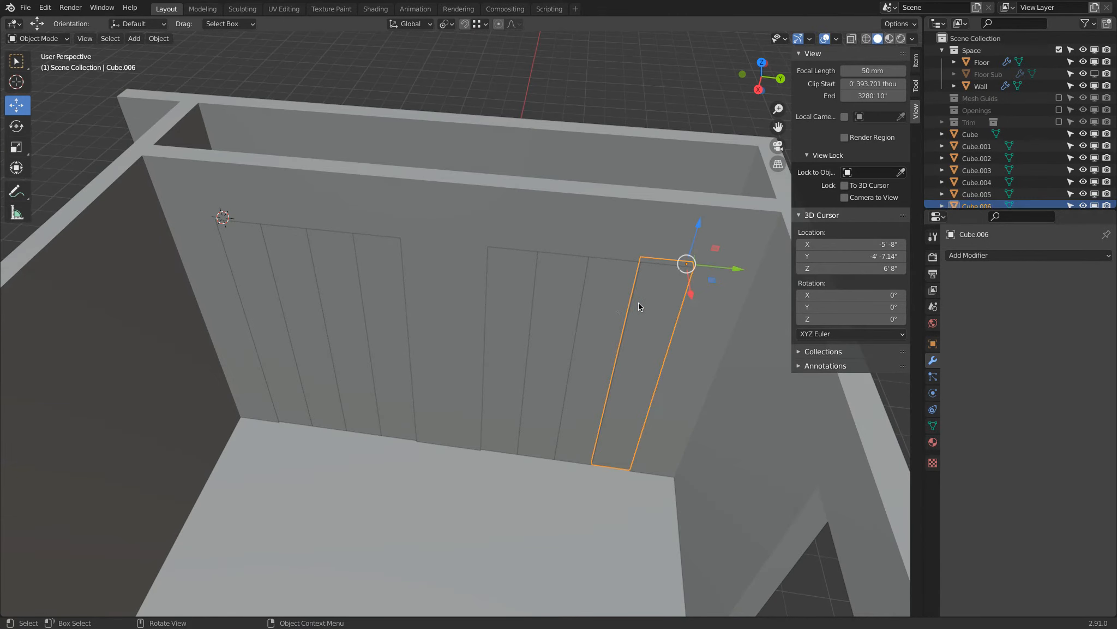
pyautogui.keyDown('shift'); pyautogui.click(601, 310); pyautogui.keyUp('shift')
pyautogui.keyDown('shift'); pyautogui.click(559, 300); pyautogui.keyUp('shift')
pyautogui.keyDown('shift'); pyautogui.click(521, 298); pyautogui.keyUp('shift')
pyautogui.keyDown('shift'); pyautogui.click(367, 300); pyautogui.keyUp('shift')
pyautogui.keyDown('shift'); pyautogui.click(330, 297); pyautogui.keyUp('shift')
pyautogui.keyDown('shift'); pyautogui.click(298, 297); pyautogui.keyUp('shift')
pyautogui.keyDown('shift'); pyautogui.click(268, 294); pyautogui.keyUp('shift')
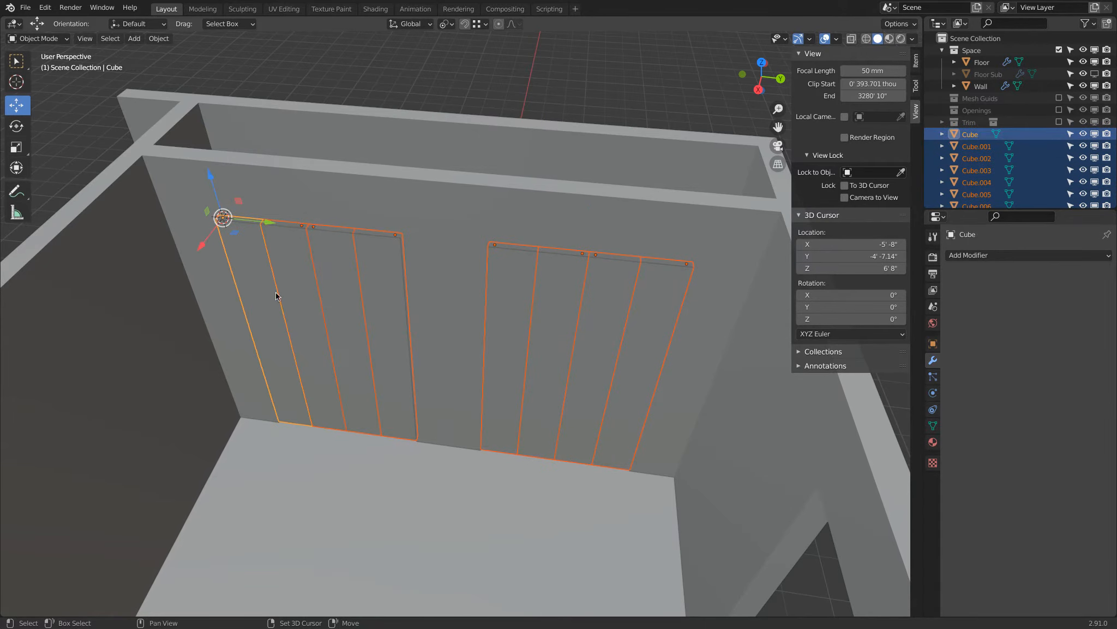
pyautogui.click(974, 255)
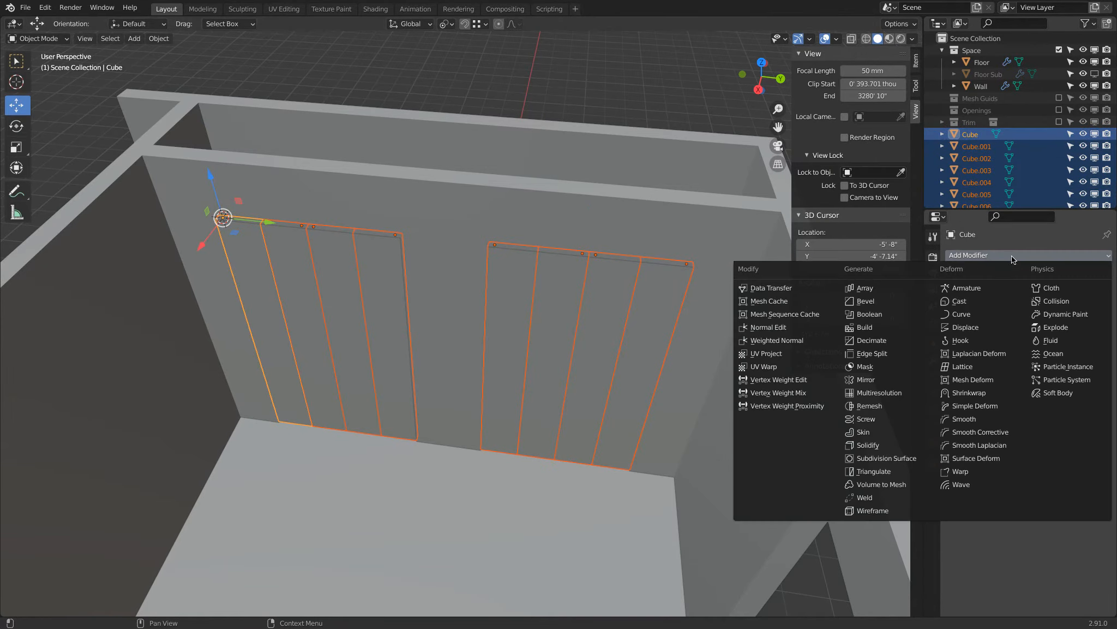
pyautogui.click(903, 303)
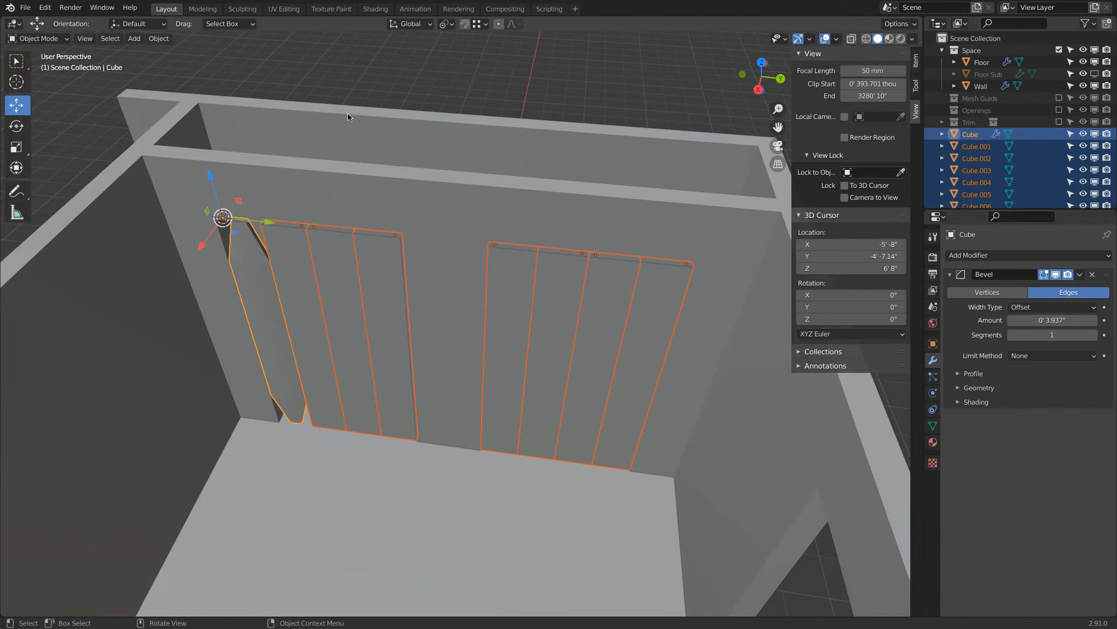
# Select only the bevelled panel and check its scale in the transform values.
pyautogui.click(372, 95)
pyautogui.click(266, 278)
pyautogui.moveTo(283, 242); pyautogui.dragTo(297, 241, button='middle')
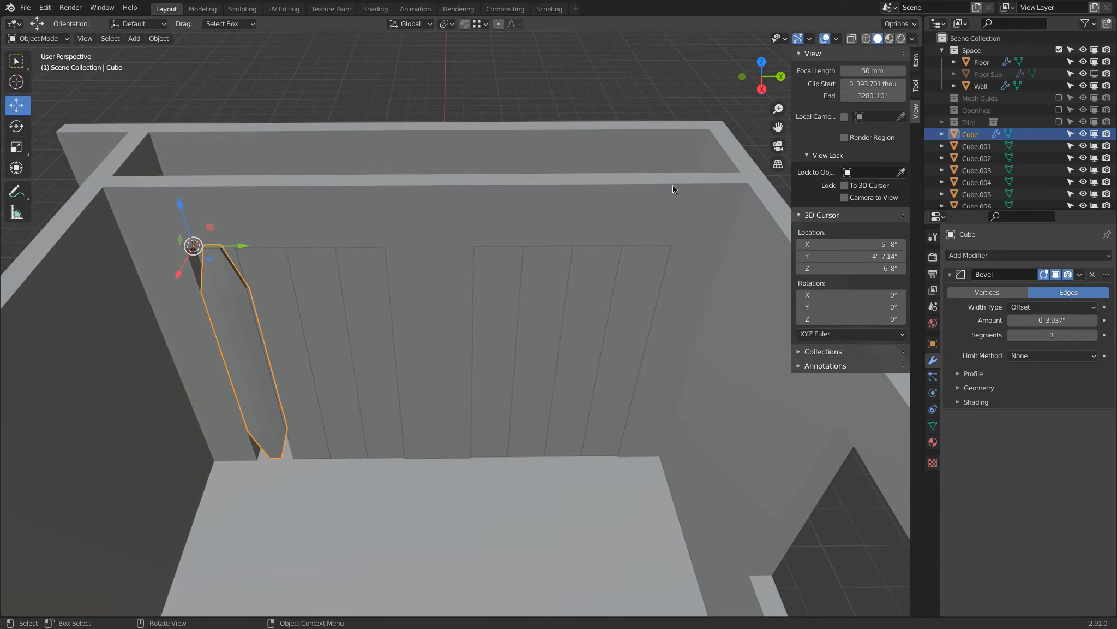
pyautogui.click(916, 61)
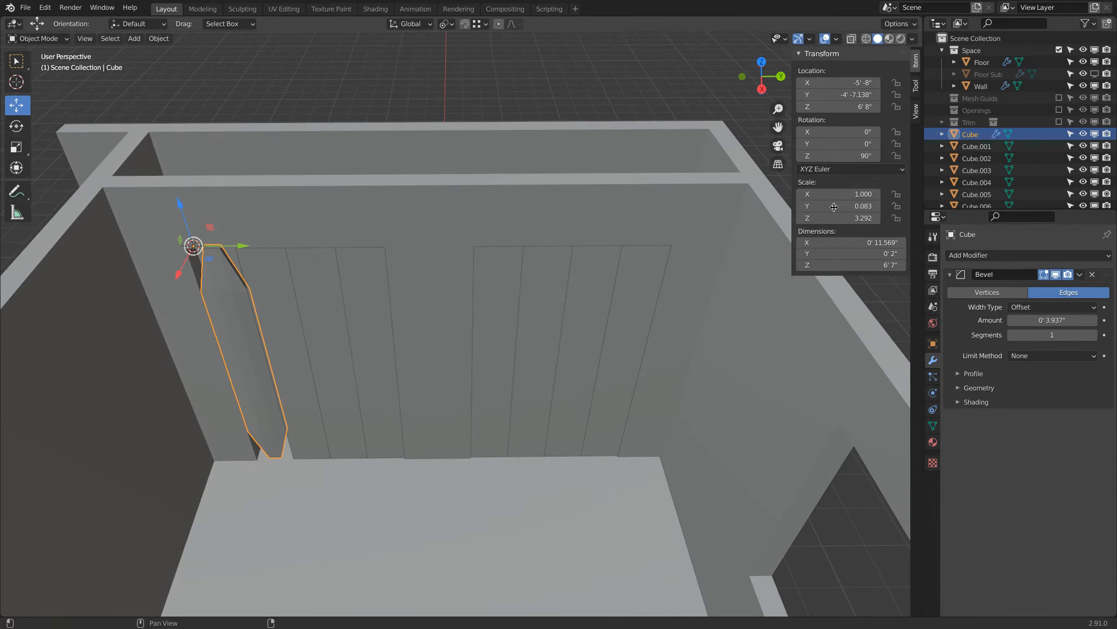
# Delete the seven duplicated door panels, keeping only the bevelled original.
pyautogui.click(629, 268)
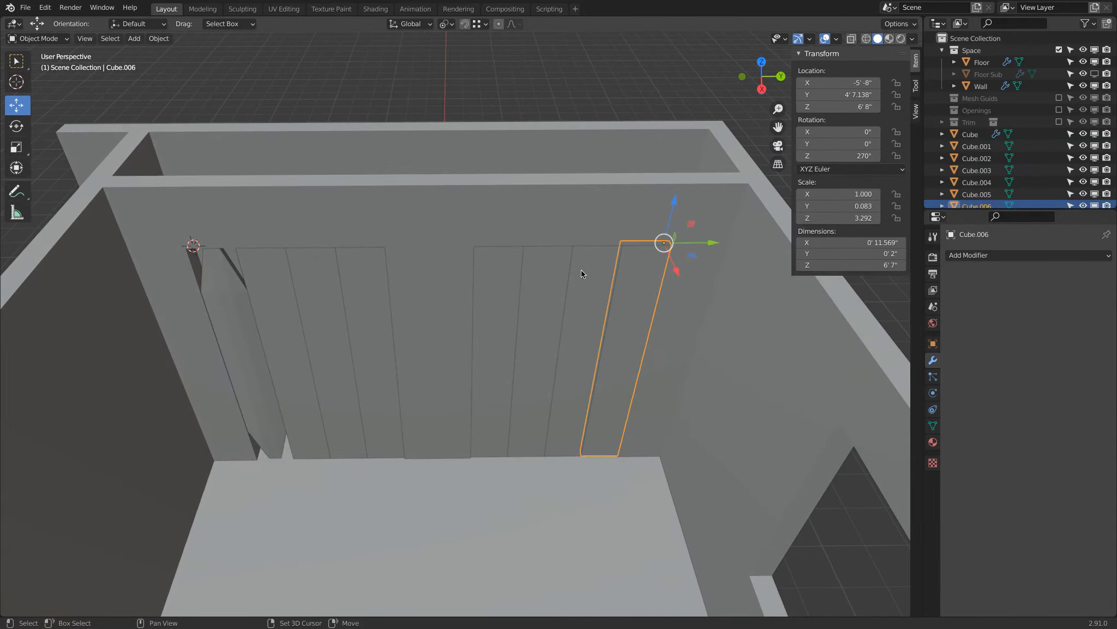
pyautogui.keyDown('shift'); pyautogui.click(580, 269); pyautogui.keyUp('shift')
pyautogui.keyDown('shift'); pyautogui.moveTo(549, 270); pyautogui.dragTo(532, 269); pyautogui.keyUp('shift')
pyautogui.keyDown('shift'); pyautogui.click(499, 270); pyautogui.keyUp('shift')
pyautogui.keyDown('shift'); pyautogui.click(365, 268); pyautogui.keyUp('shift')
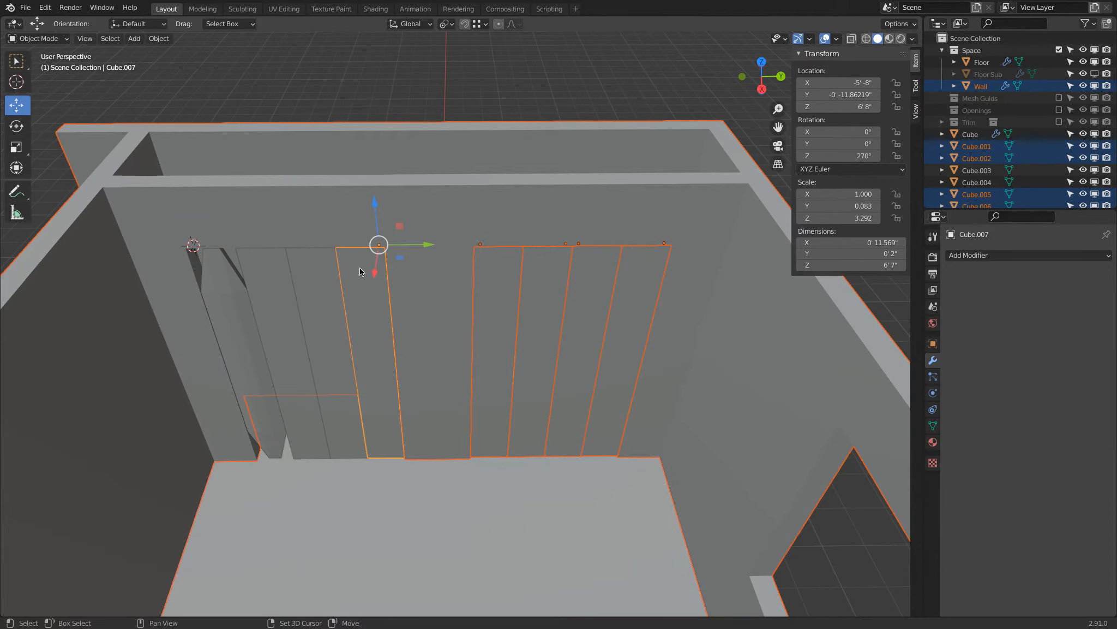
pyautogui.keyDown('shift'); pyautogui.click(295, 276); pyautogui.keyUp('shift')
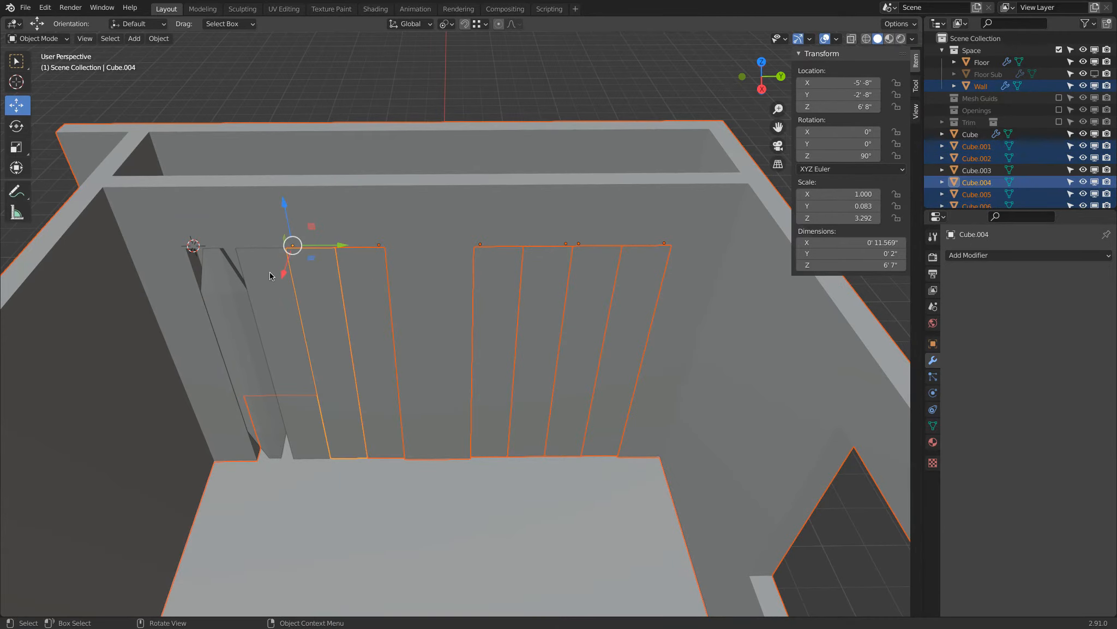
pyautogui.click(270, 271)
pyautogui.keyDown('shift'); pyautogui.click(326, 281); pyautogui.keyUp('shift')
pyautogui.keyDown('shift'); pyautogui.click(373, 280); pyautogui.keyUp('shift')
pyautogui.keyDown('shift'); pyautogui.click(483, 278); pyautogui.keyUp('shift')
pyautogui.keyDown('shift'); pyautogui.click(558, 272); pyautogui.keyUp('shift')
pyautogui.keyDown('shift'); pyautogui.click(636, 269); pyautogui.keyUp('shift')
pyautogui.press('x')
pyautogui.click(627, 172)
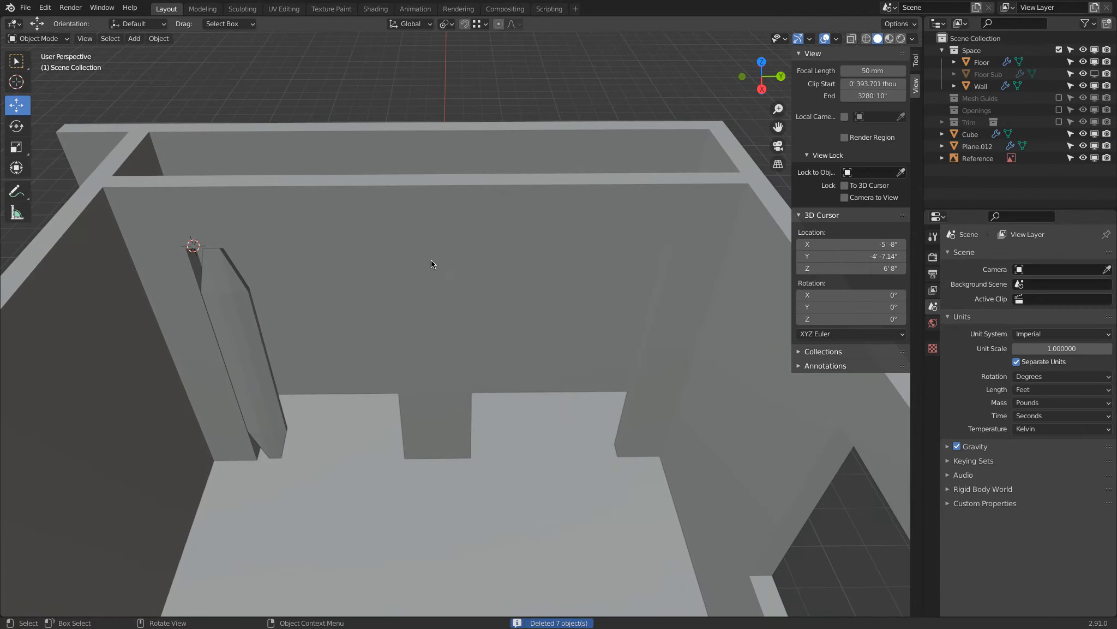
# Apply the scale of the bevelled door panel.
pyautogui.click(246, 335)
pyautogui.click(159, 38)
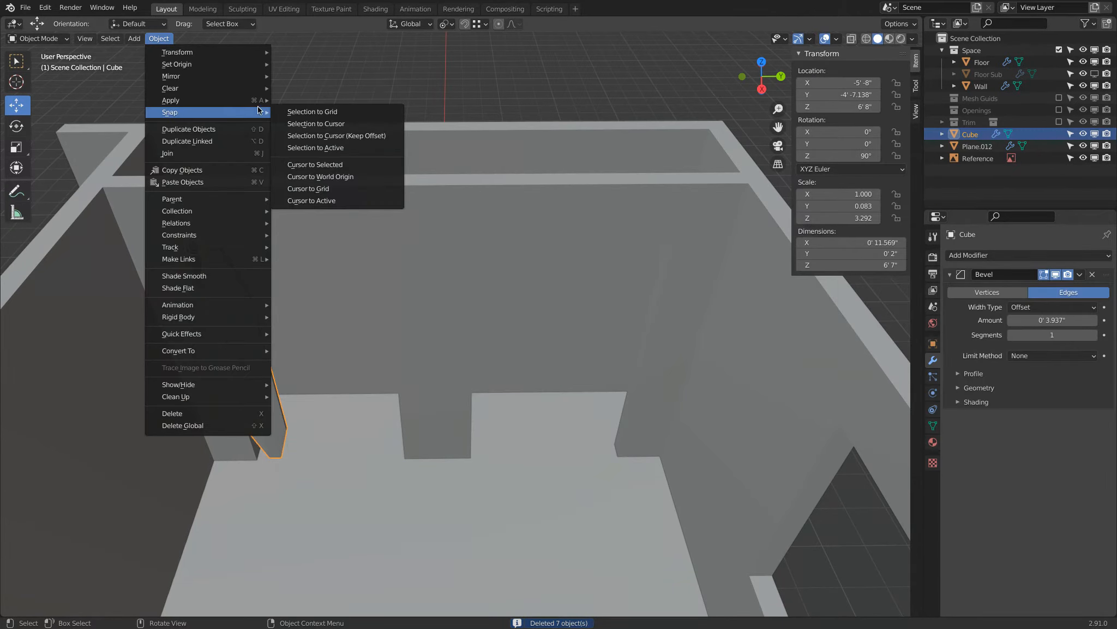
pyautogui.moveTo(235, 101)
pyautogui.click(334, 124)
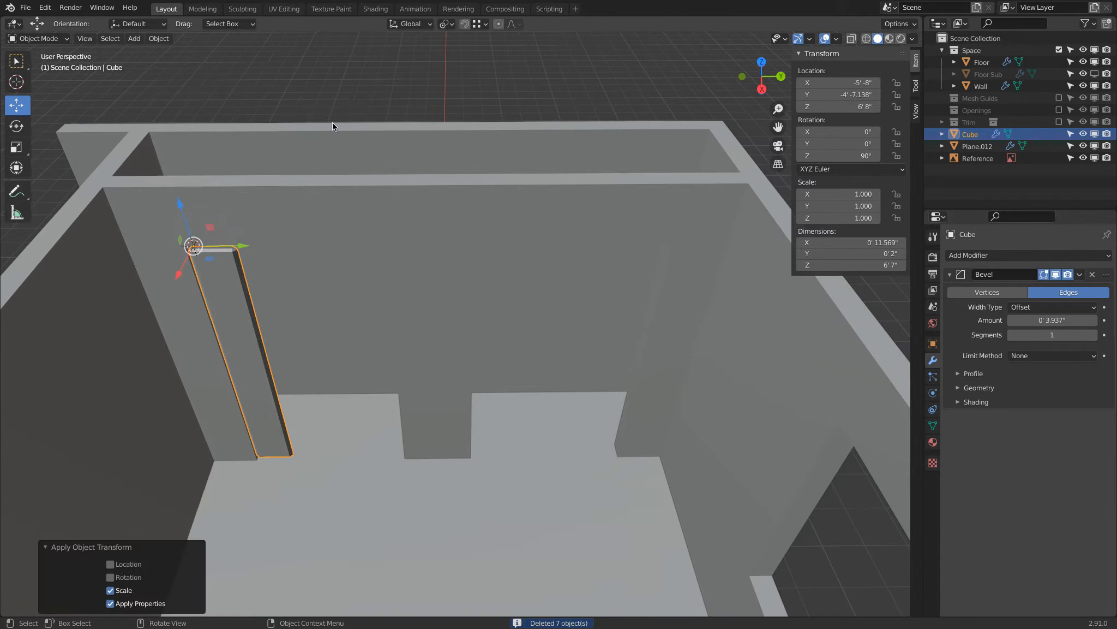
# Set the panel's Bevel amount to 39.3701 thou.
pyautogui.click(1055, 320)
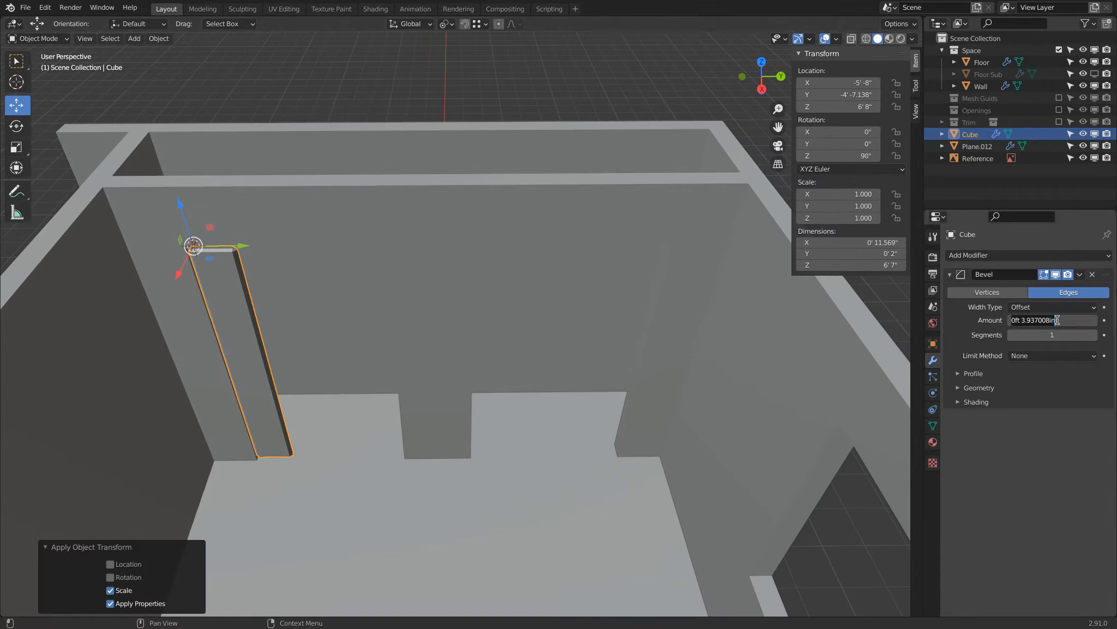
pyautogui.write('1 thou')
pyautogui.press('Return')
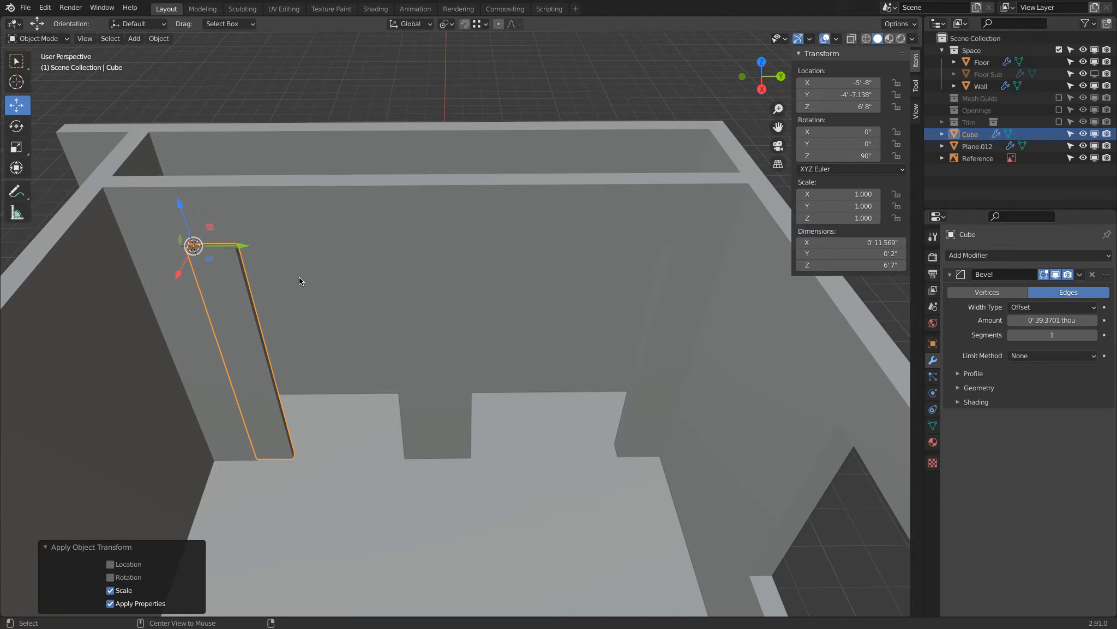
# Make a linked duplicate of the bevelled panel, rotate it 180° about Z, and move it along Y against the original.
pyautogui.hotkey('alt', 'd')
pyautogui.press('Escape')
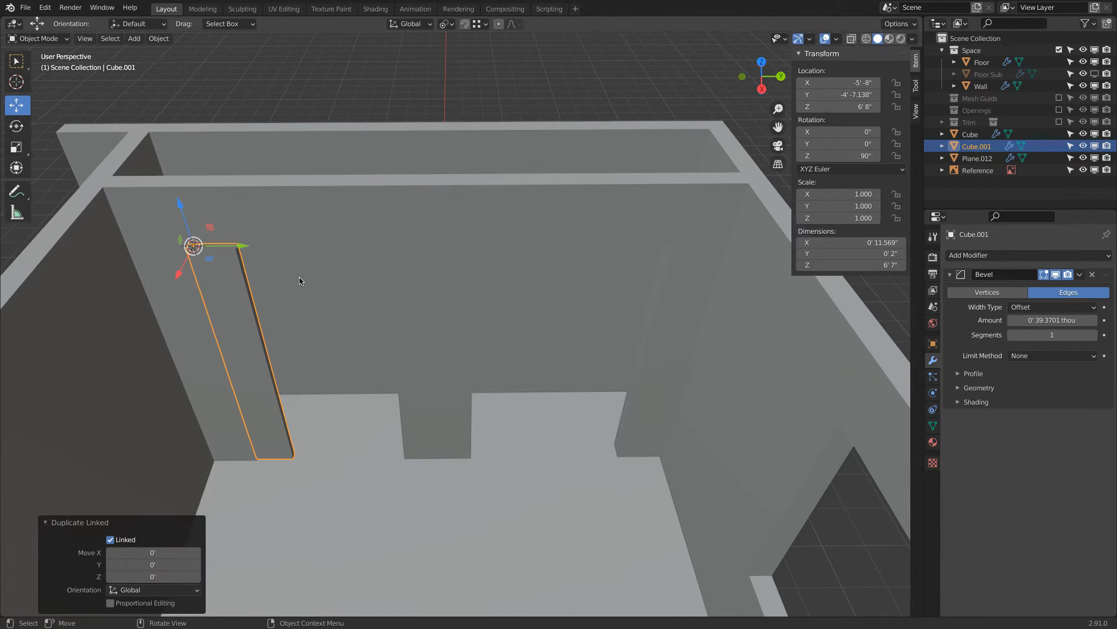
pyautogui.write('rz180')
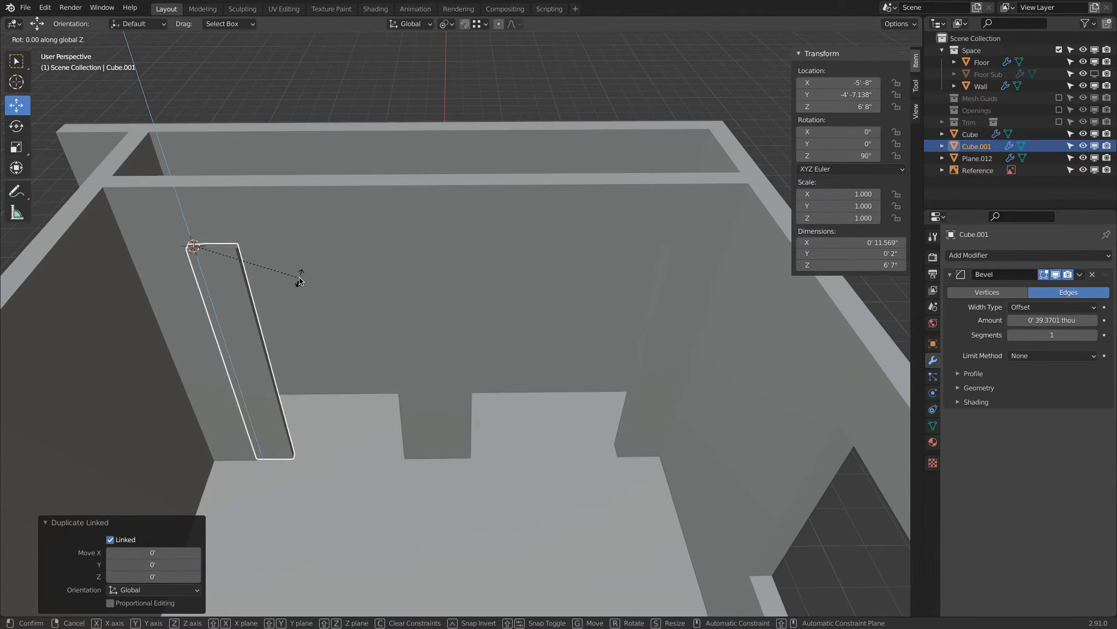
pyautogui.press('Return')
pyautogui.press('g')
pyautogui.press('y')
pyautogui.click(386, 258)
pyautogui.press('g')
pyautogui.press('y')
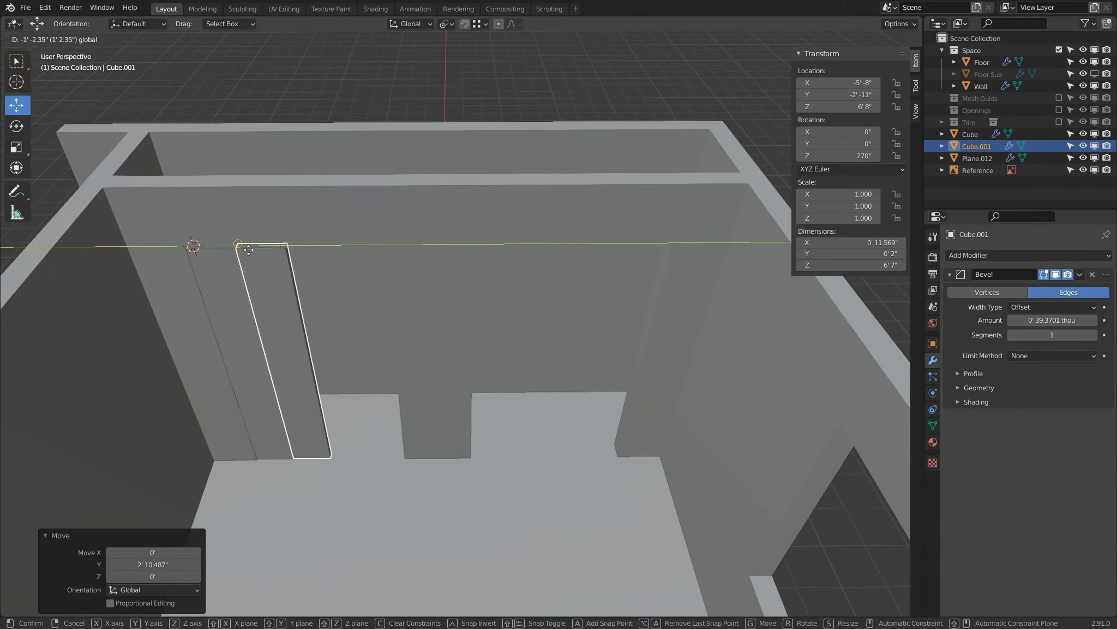
pyautogui.click(237, 248)
# Make linked duplicates of the two door panels and move them along Y to complete the first opening's row of four.
pyautogui.keyDown('shift'); pyautogui.click(225, 269); pyautogui.keyUp('shift')
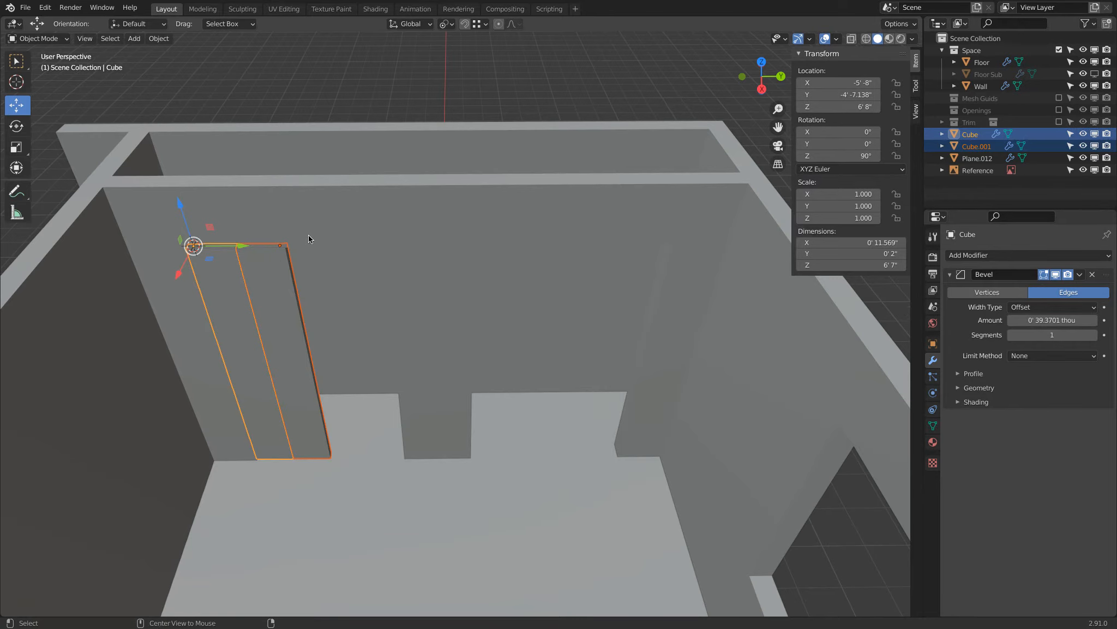
pyautogui.hotkey('alt', 'd')
pyautogui.rightClick(292, 252)
pyautogui.moveTo(247, 249); pyautogui.dragTo(347, 247)
pyautogui.keyDown('shift'); pyautogui.click(282, 295); pyautogui.keyUp('shift')
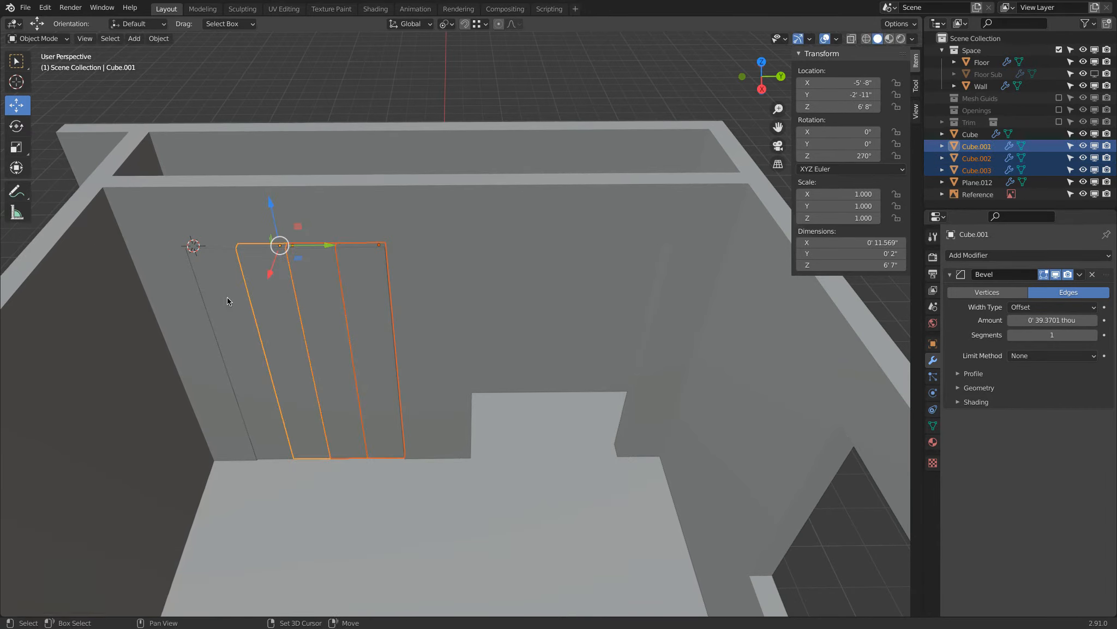
# Make linked duplicates of all four panels and move them along Y into the second opening, with the first panel at about Y 11.9 inches.
pyautogui.keyDown('shift'); pyautogui.click(227, 297); pyautogui.keyUp('shift')
pyautogui.hotkey('alt', 'd')
pyautogui.press('y')
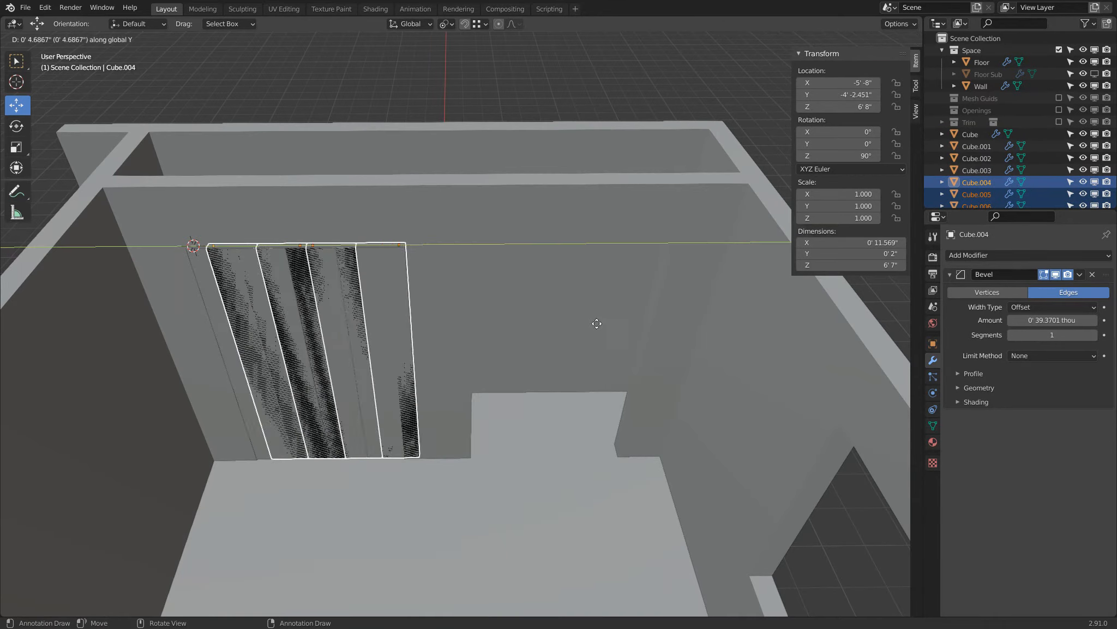
pyautogui.click(618, 326)
pyautogui.hotkey('alt', 'a')
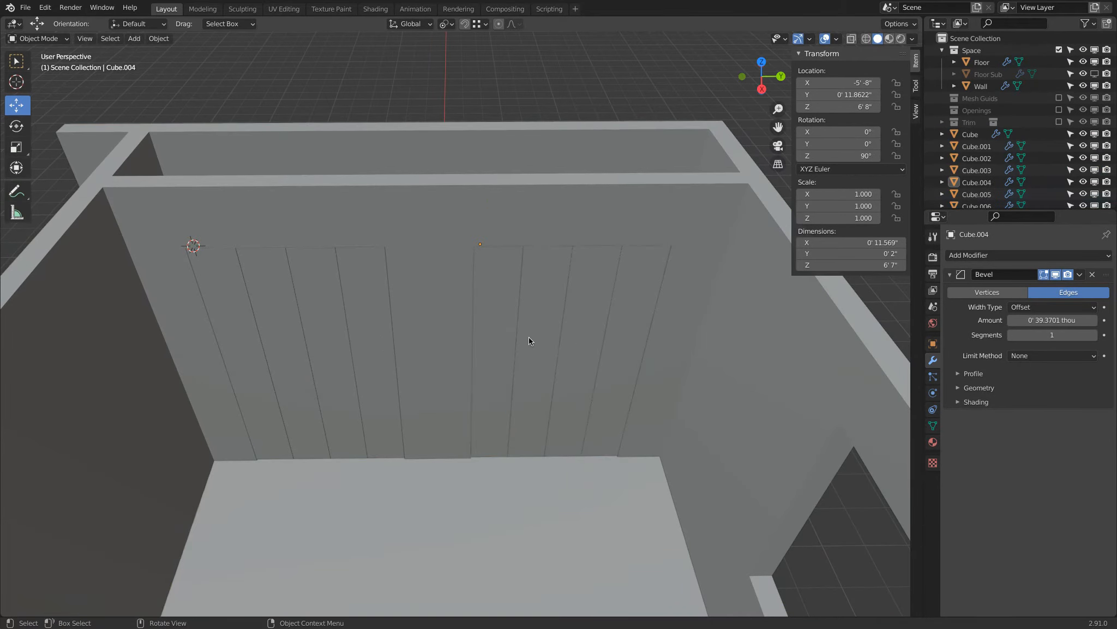
# In a wireframe top view, rotate the second opening's first panel (Cube.004) by -60° about its edge pivot.
pyautogui.click(492, 298)
pyautogui.press('KP_7')
pyautogui.press('z')
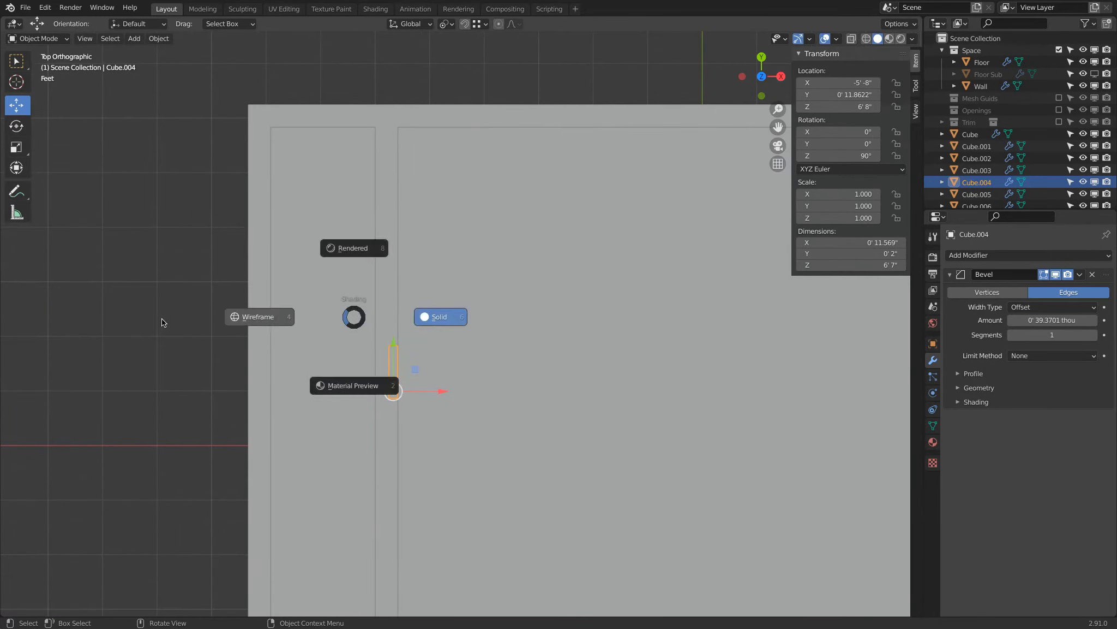
pyautogui.click(159, 319)
pyautogui.scroll(3, 491, 319)
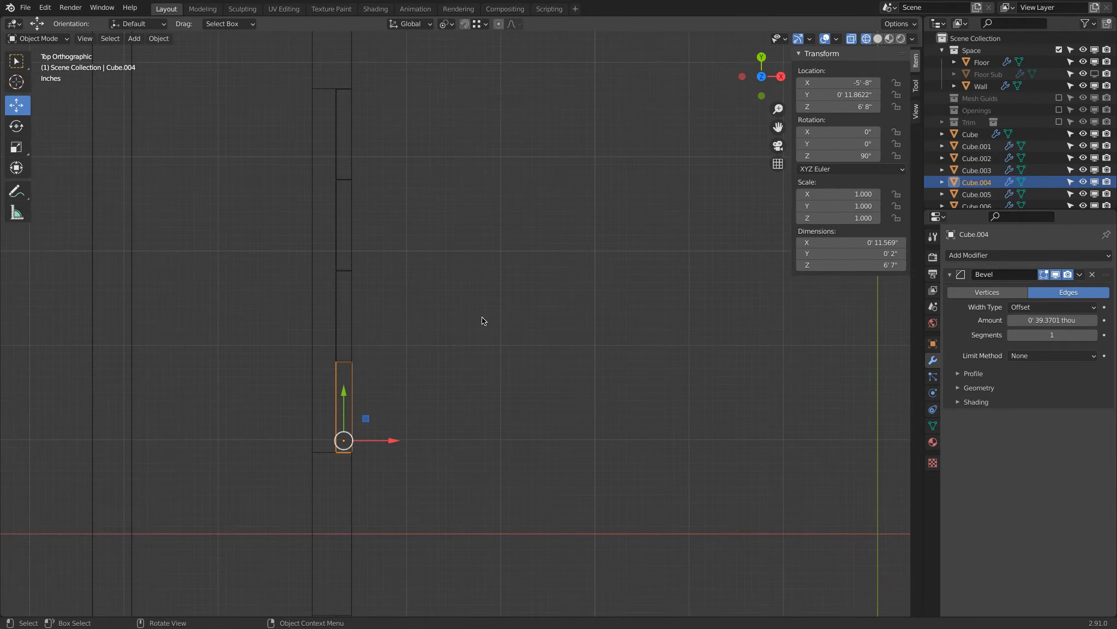
pyautogui.press('r')
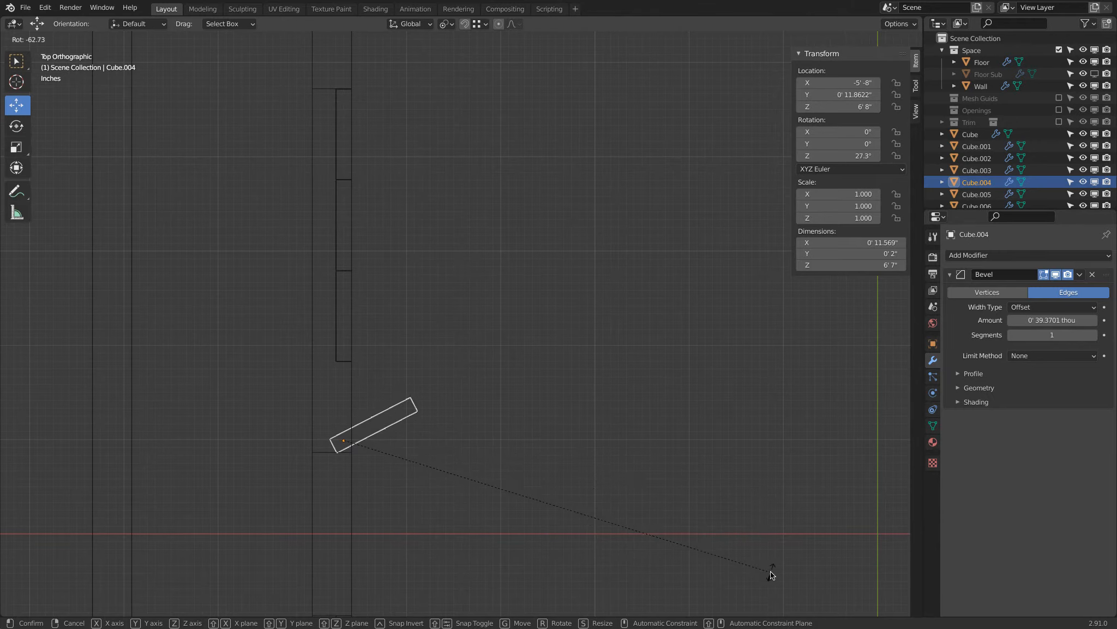
pyautogui.rightClick(688, 454)
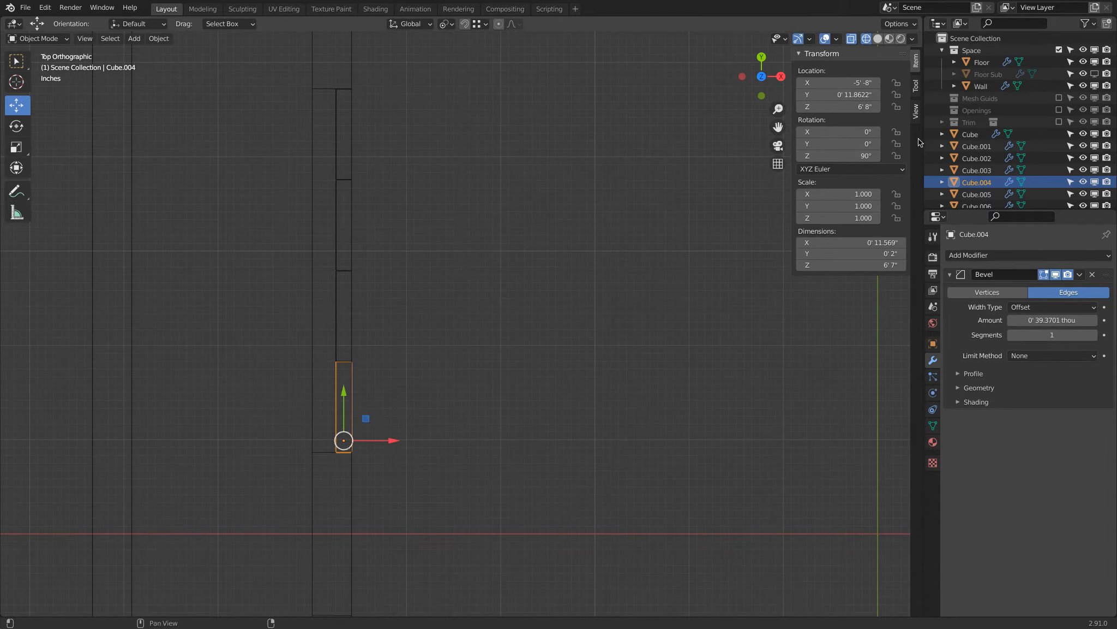
pyautogui.press('r')
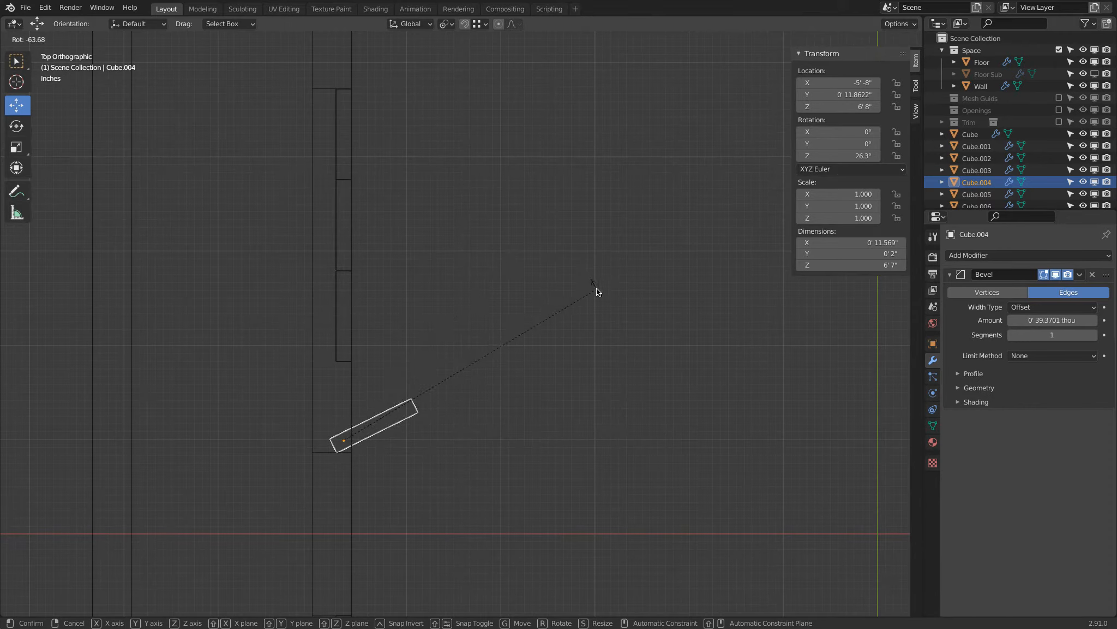
pyautogui.write('-60')
pyautogui.press('Return')
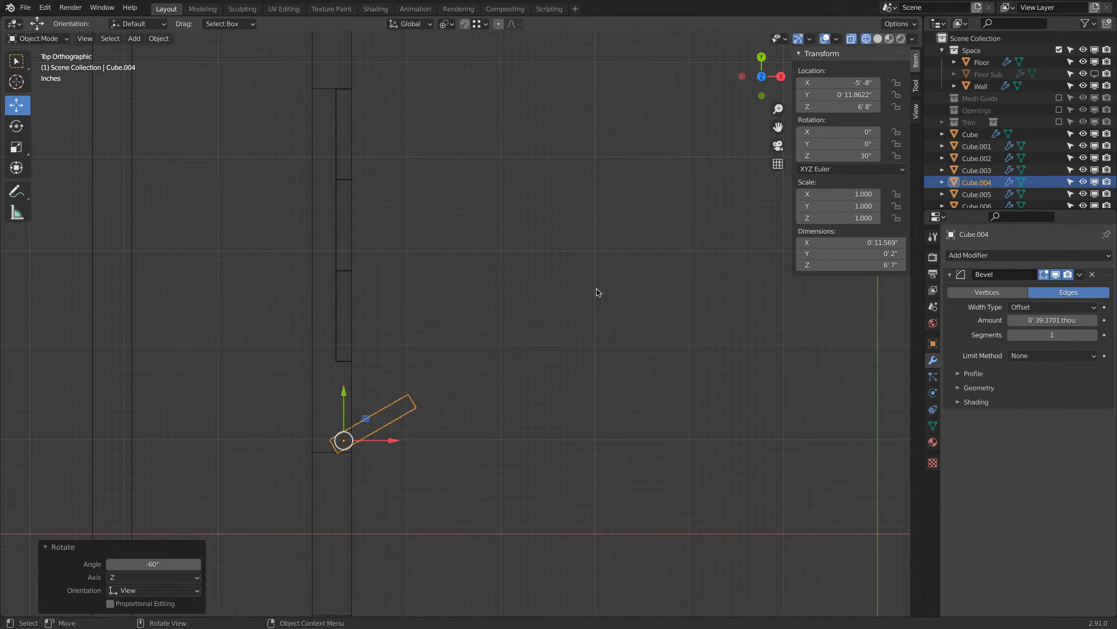
# Rotate the second opening's second panel by 60° and move it about -8.37 inches along Y to meet the first panel.
pyautogui.click(339, 311)
pyautogui.write('r')
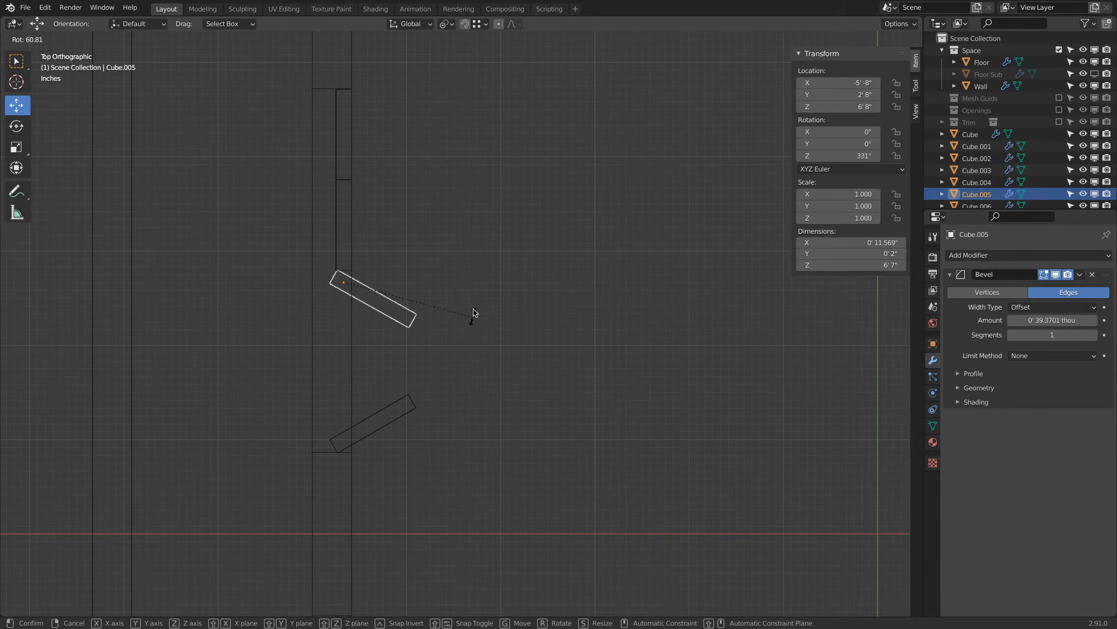
pyautogui.write('60')
pyautogui.press('Return')
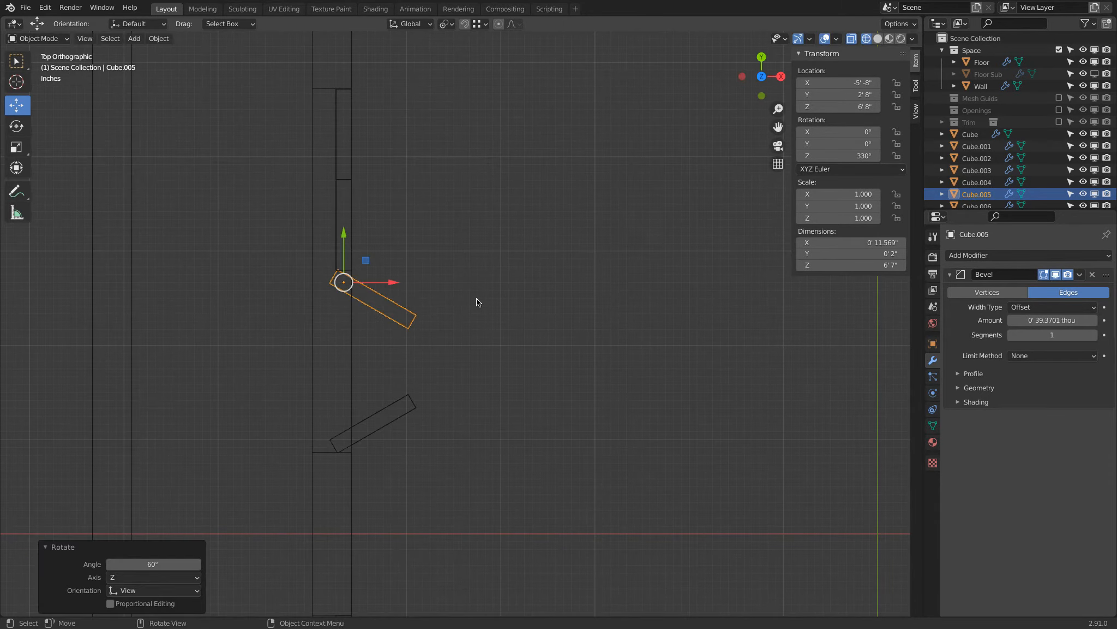
pyautogui.moveTo(344, 233); pyautogui.dragTo(379, 309)
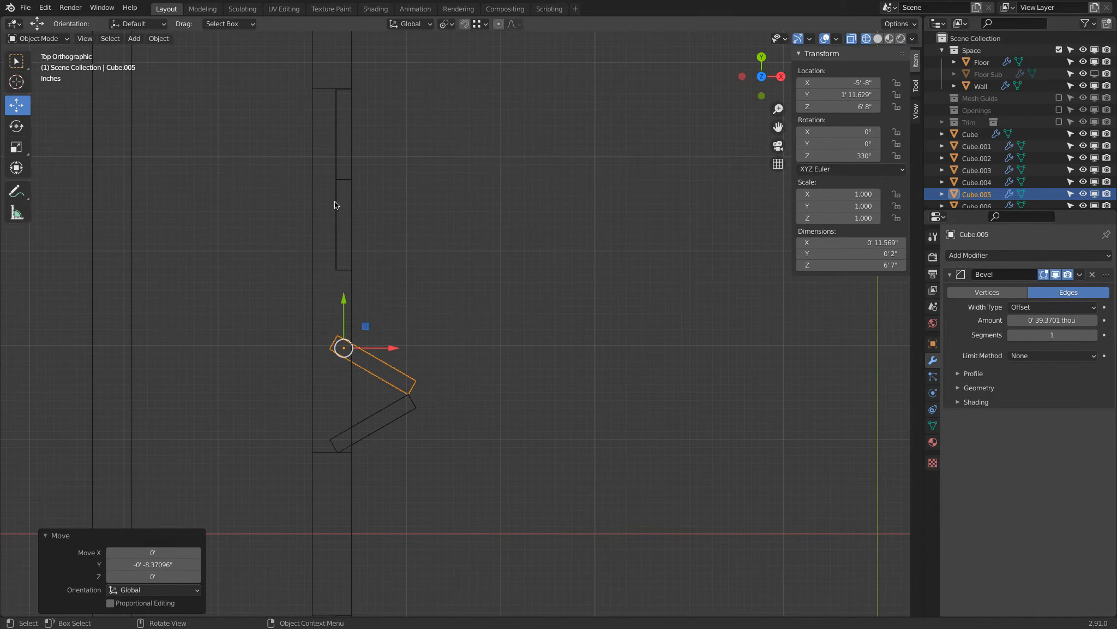
# Rotate the second opening's fourth panel by 60° about its edge pivot.
pyautogui.click(334, 157)
pyautogui.keyDown('shift'); pyautogui.moveTo(404, 204); pyautogui.dragTo(414, 284, button='middle'); pyautogui.keyUp('shift')
pyautogui.press('r')
pyautogui.press('6')
pyautogui.press('0')
pyautogui.press('Return')
# Rotate the second opening's third panel by -60°, move it along Y to meet the fourth, and check both folded pairs in solid perspective view.
pyautogui.click(360, 295)
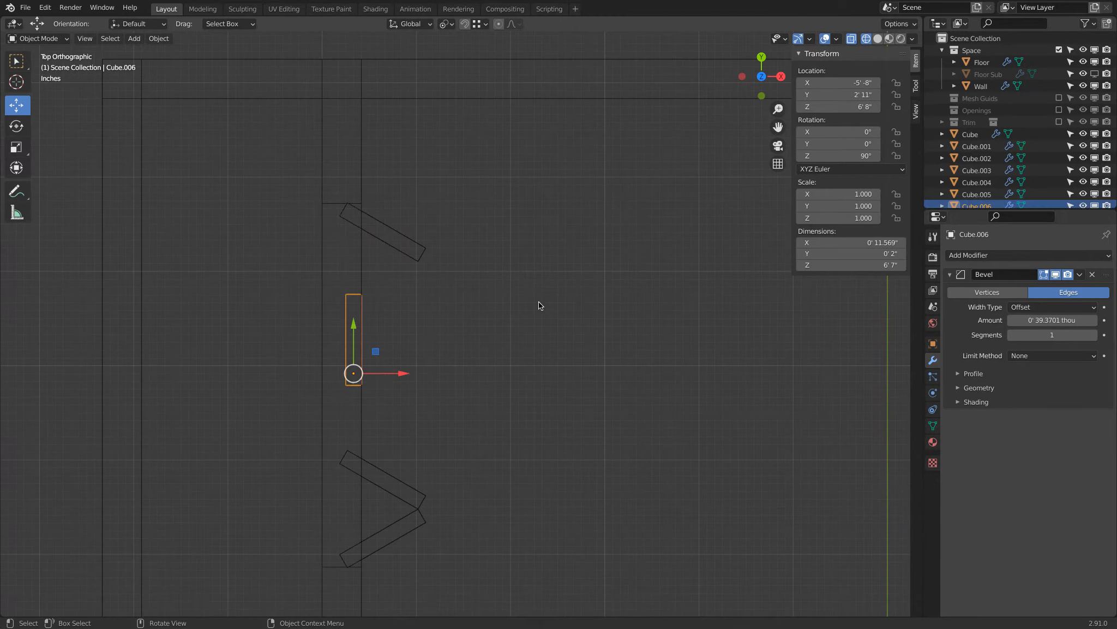
pyautogui.press('r')
pyautogui.press('-')
pyautogui.press('6')
pyautogui.press('0')
pyautogui.press('Return')
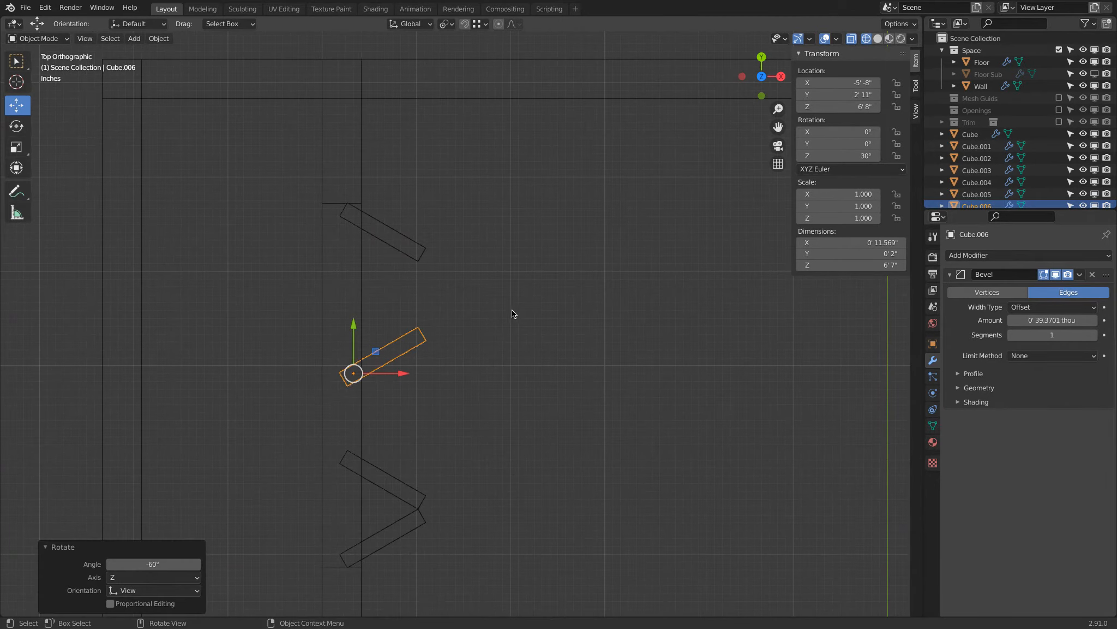
pyautogui.press('g')
pyautogui.press('y')
pyautogui.keyDown('ctrl'); pyautogui.click(420, 268); pyautogui.keyUp('ctrl')
pyautogui.scroll(-4, 463, 308)
pyautogui.moveTo(494, 337)
pyautogui.mouseDown(button='middle')
pyautogui.moveTo(516, 289)
pyautogui.moveTo(504, 261)
pyautogui.moveTo(409, 285)
pyautogui.moveTo(504, 298)
pyautogui.moveTo(476, 275)
pyautogui.moveTo(476, 301)
pyautogui.mouseUp(button='middle')
pyautogui.hotkey('shift', 'z')
pyautogui.press('a')
pyautogui.press('a')
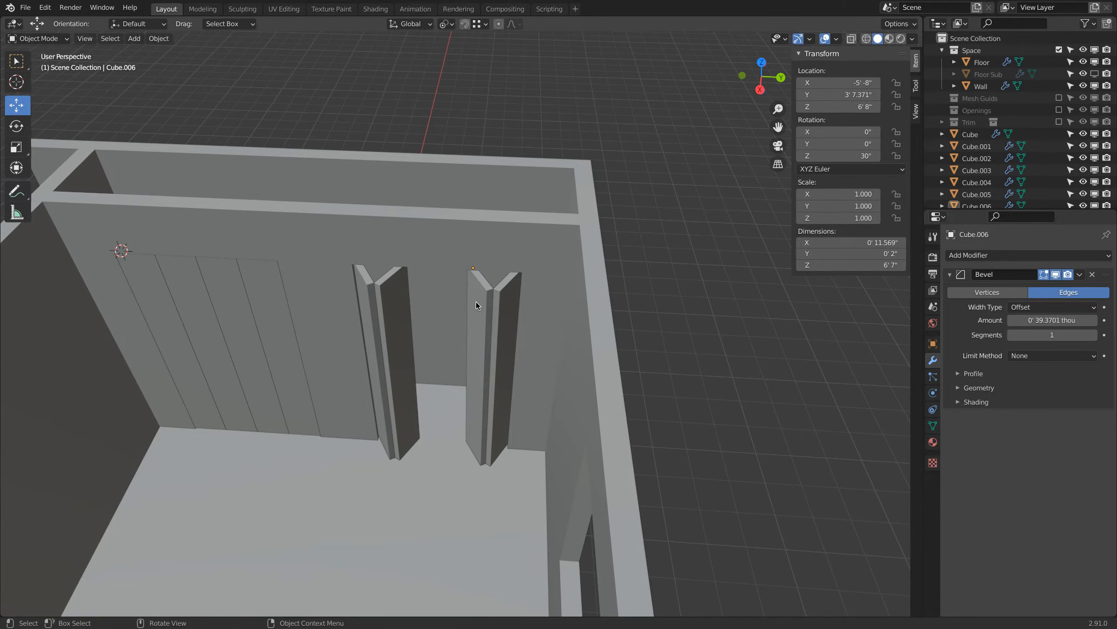
# Undo the rotations and moves of the second opening's four panels.
pyautogui.hotkey('ctrl', 'z')
pyautogui.hotkey('ctrl', 'z')
pyautogui.hotkey('ctrl', 'z')
pyautogui.hotkey('ctrl', 'z')
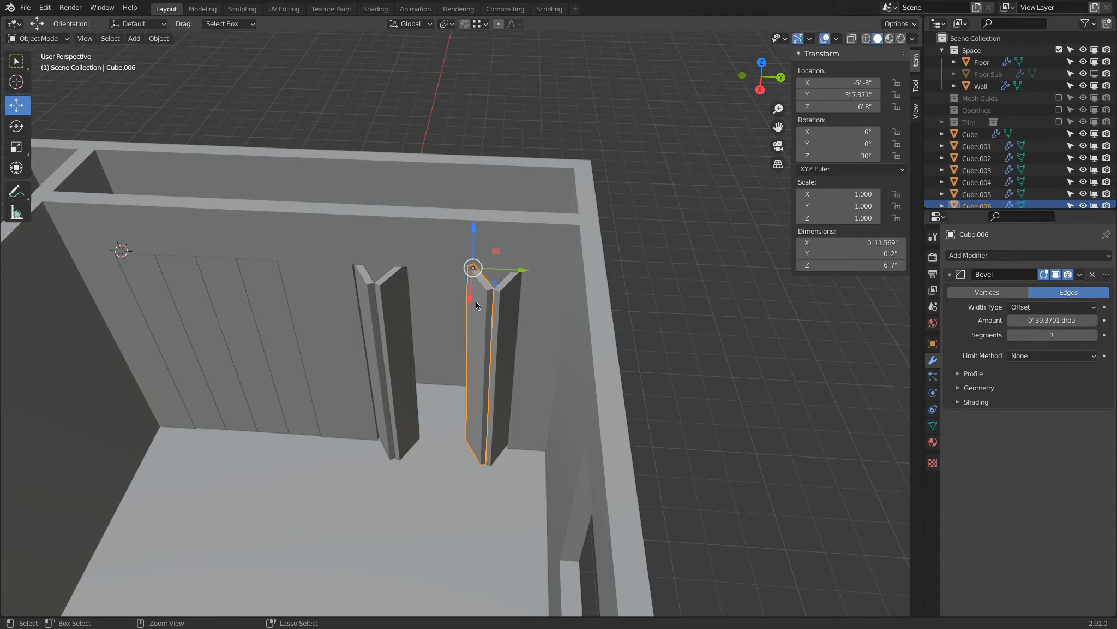
pyautogui.hotkey('ctrl', 'z')
pyautogui.hotkey('ctrl', 'z')
pyautogui.hotkey('ctrl', 'z')
pyautogui.hotkey('ctrl', 'z')
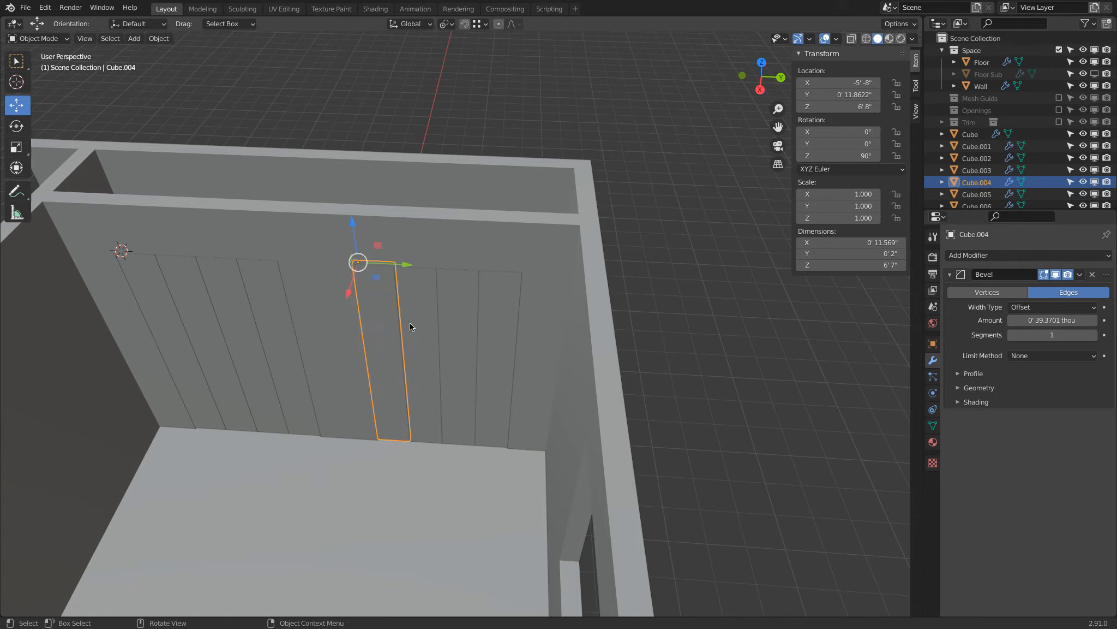
# Add a Copy Rotation constraint to the second opening's first panel (Cube.004), targeting the fourth panel (Cube.007).
pyautogui.click(933, 376)
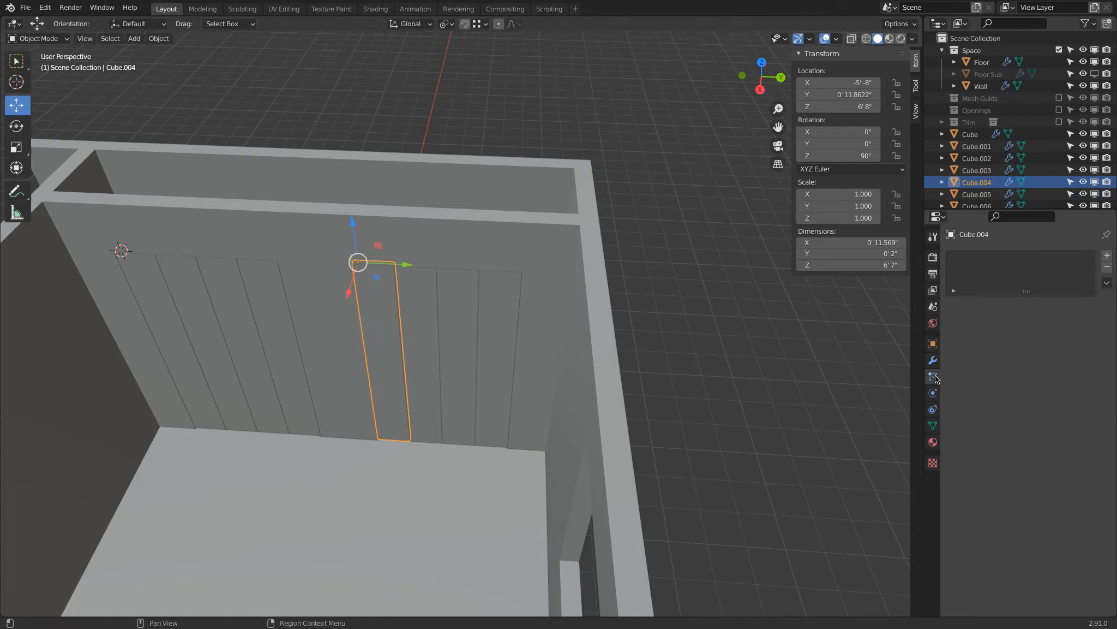
pyautogui.click(933, 393)
pyautogui.click(933, 409)
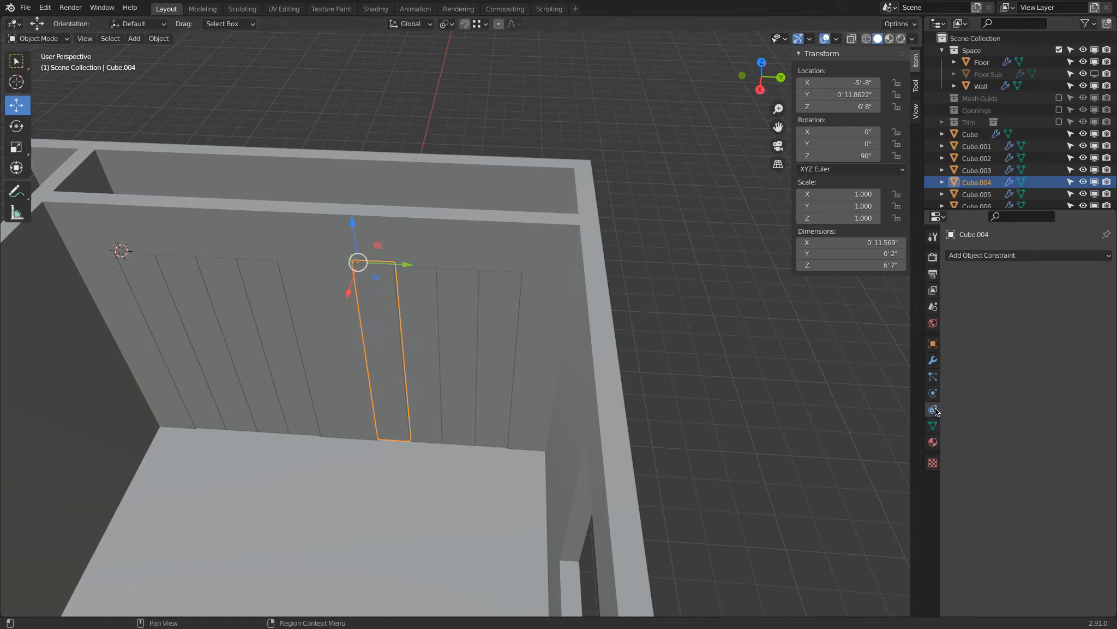
pyautogui.click(1012, 254)
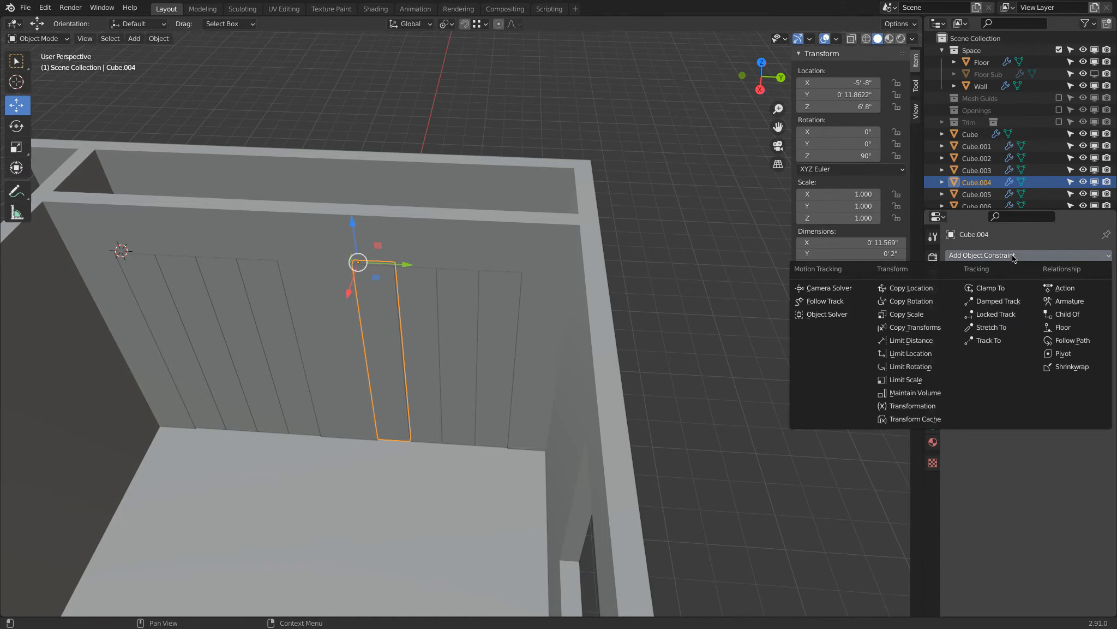
pyautogui.click(935, 303)
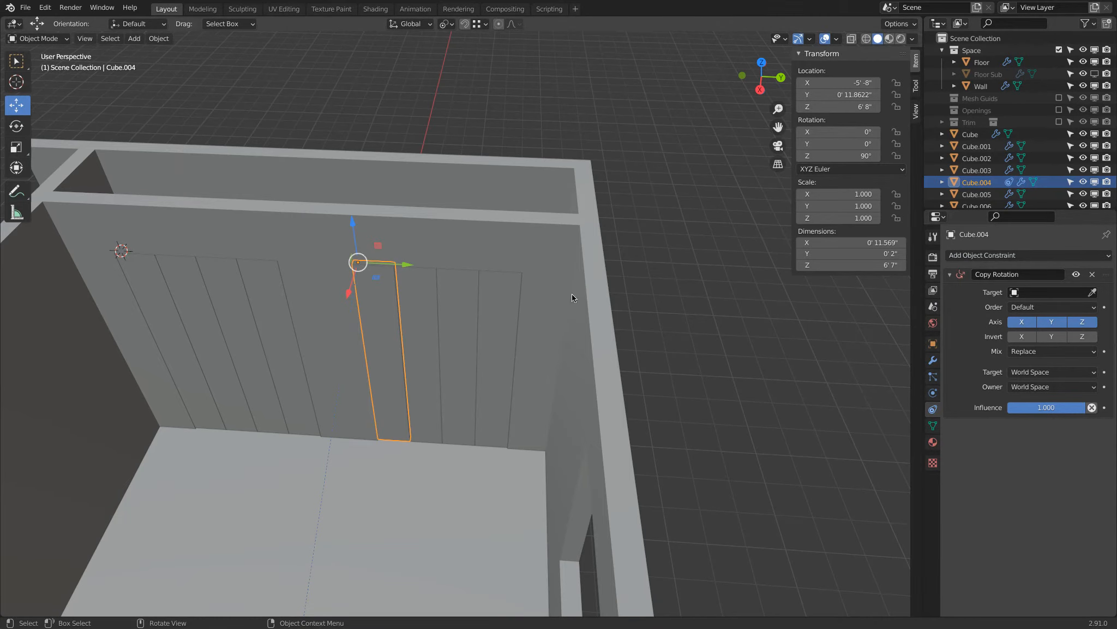
pyautogui.click(1093, 292)
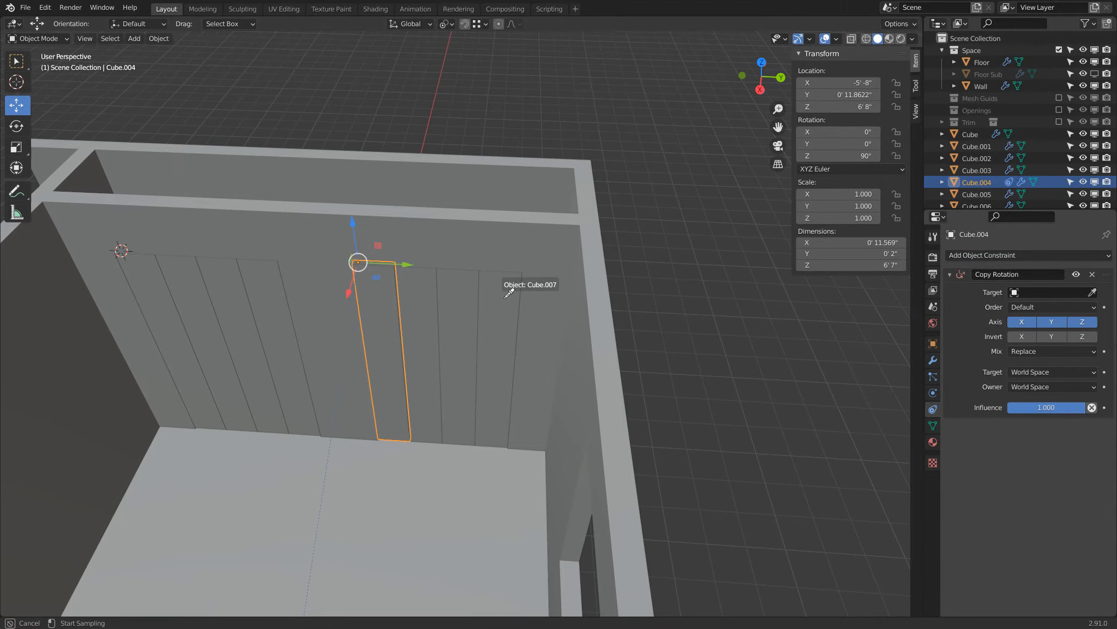
pyautogui.click(506, 298)
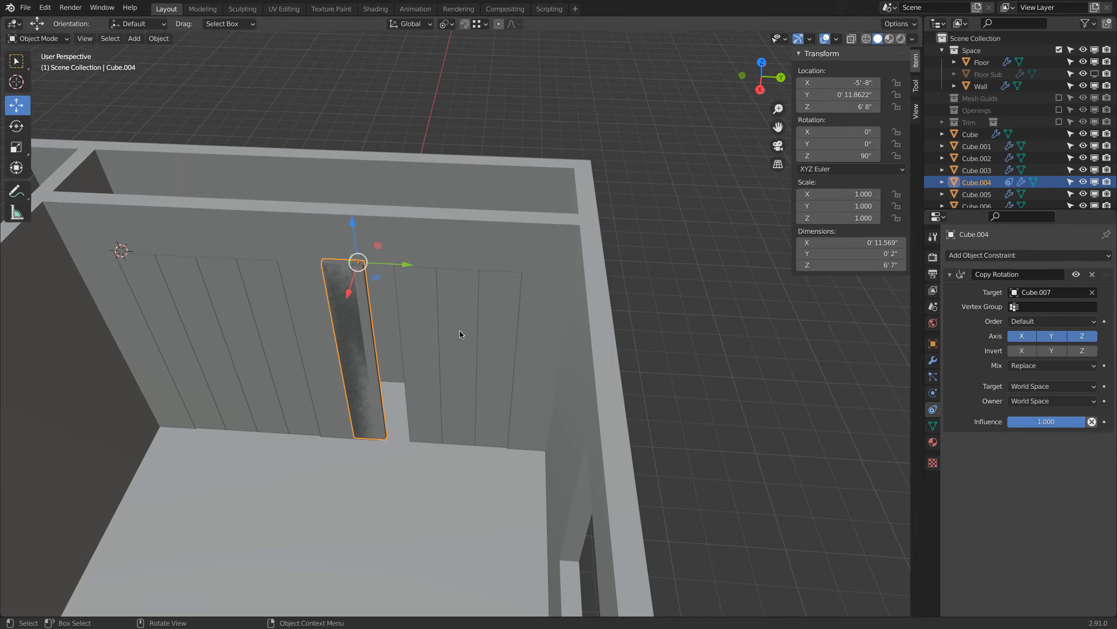
# Limit the Copy Rotation constraint to the Z axis by disabling X and Y.
pyautogui.click(1022, 336)
pyautogui.click(1051, 336)
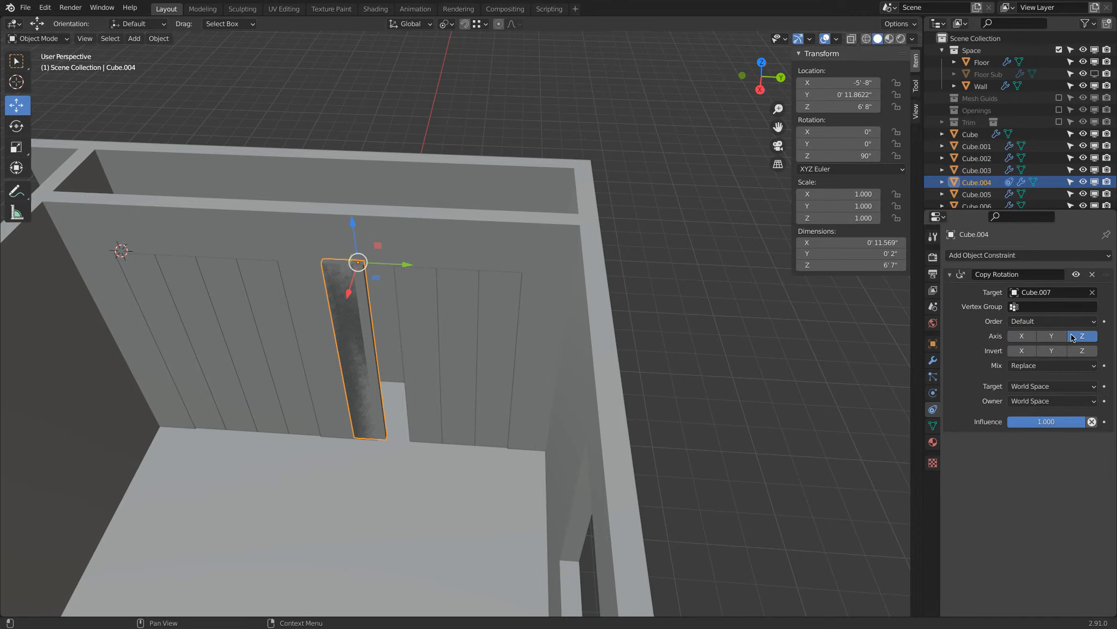
pyautogui.click(1082, 334)
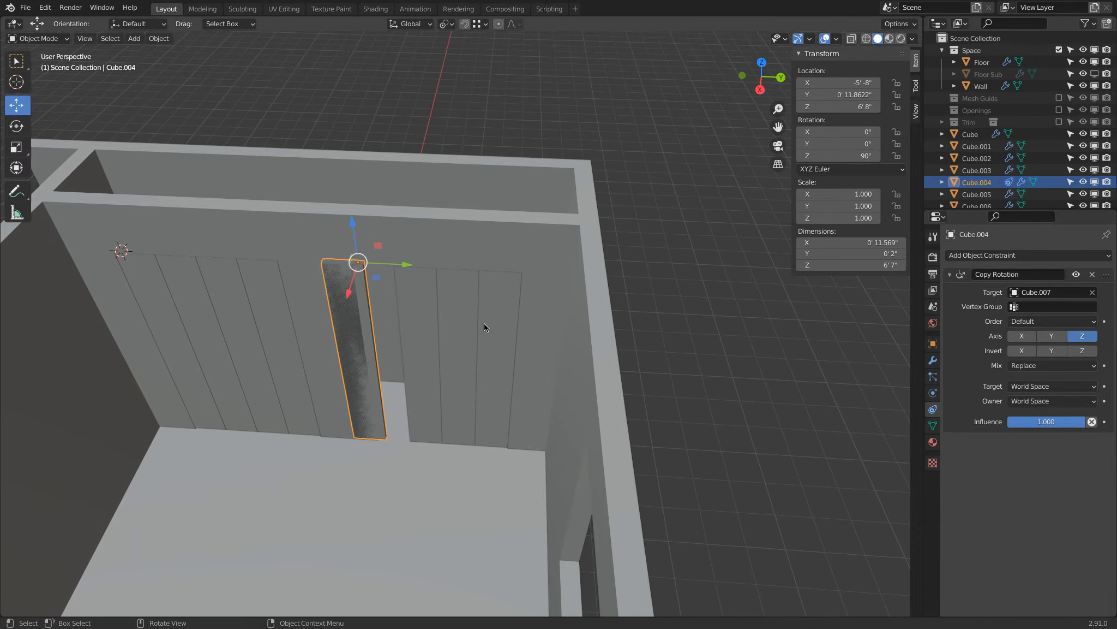
# Test the constraint by trial-rotating the target panel (Cube.007) about Z, cancelling each rotation.
pyautogui.click(496, 308)
pyautogui.press('z')
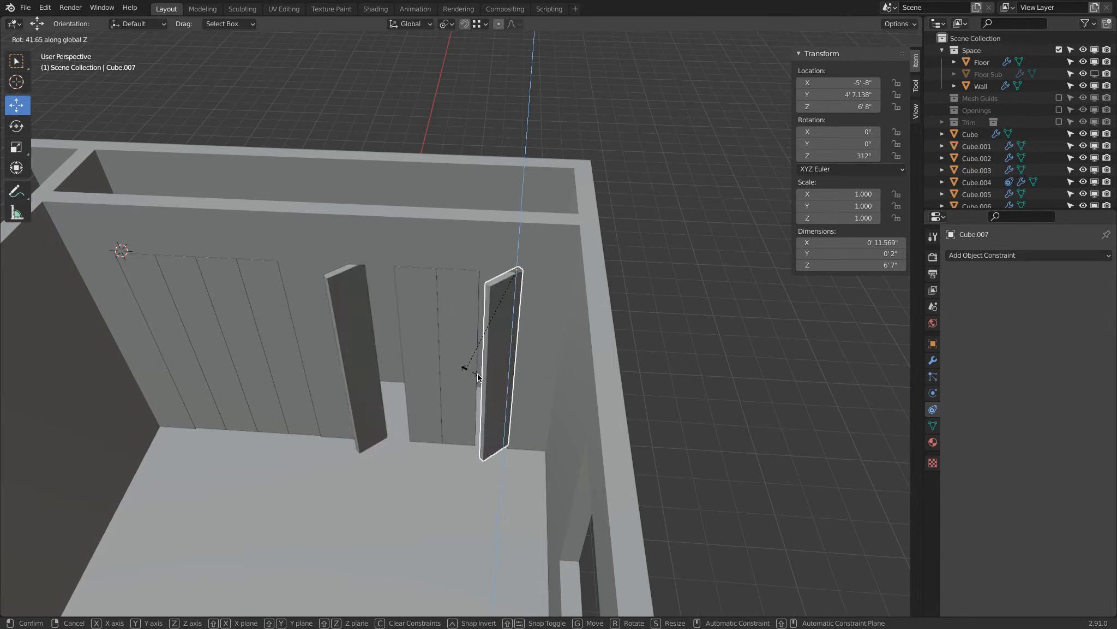
pyautogui.press('Escape')
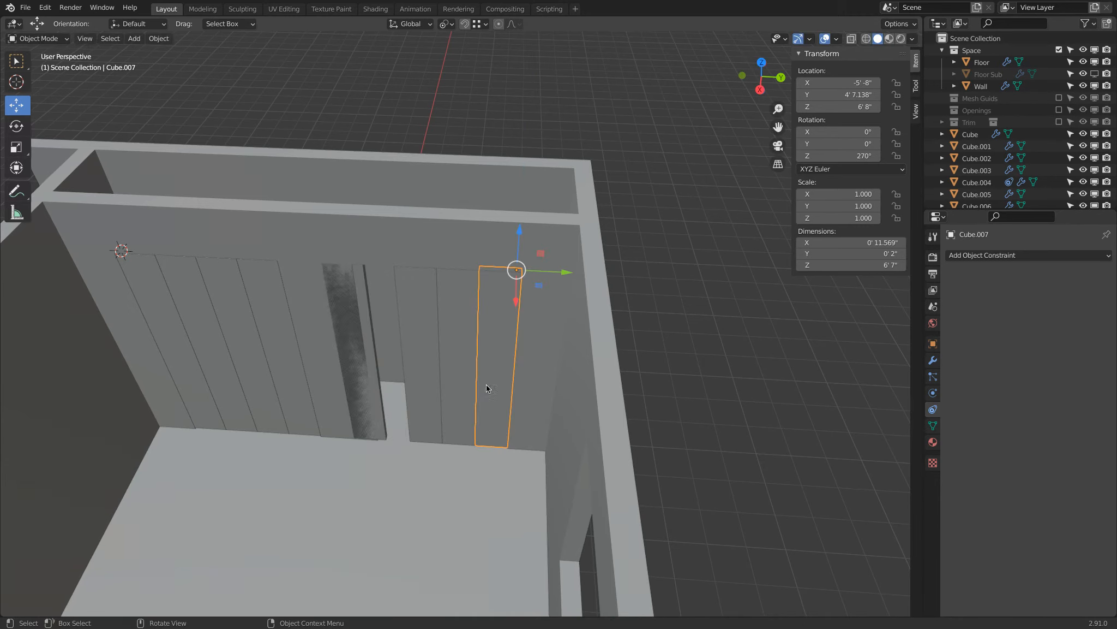
pyautogui.press('r')
pyautogui.press('z')
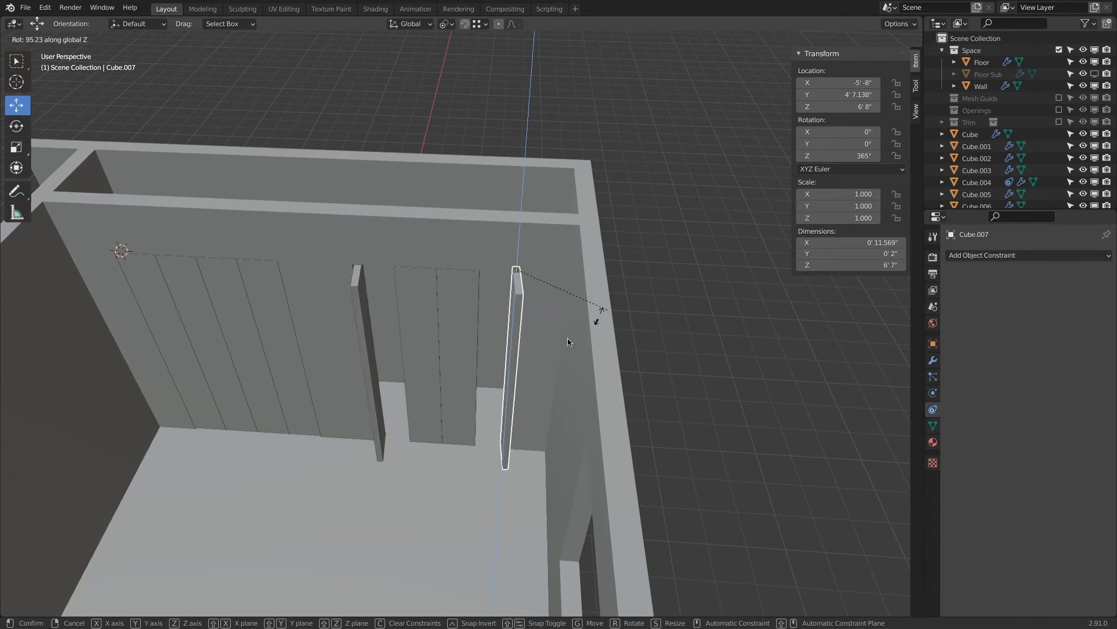
pyautogui.press('Escape')
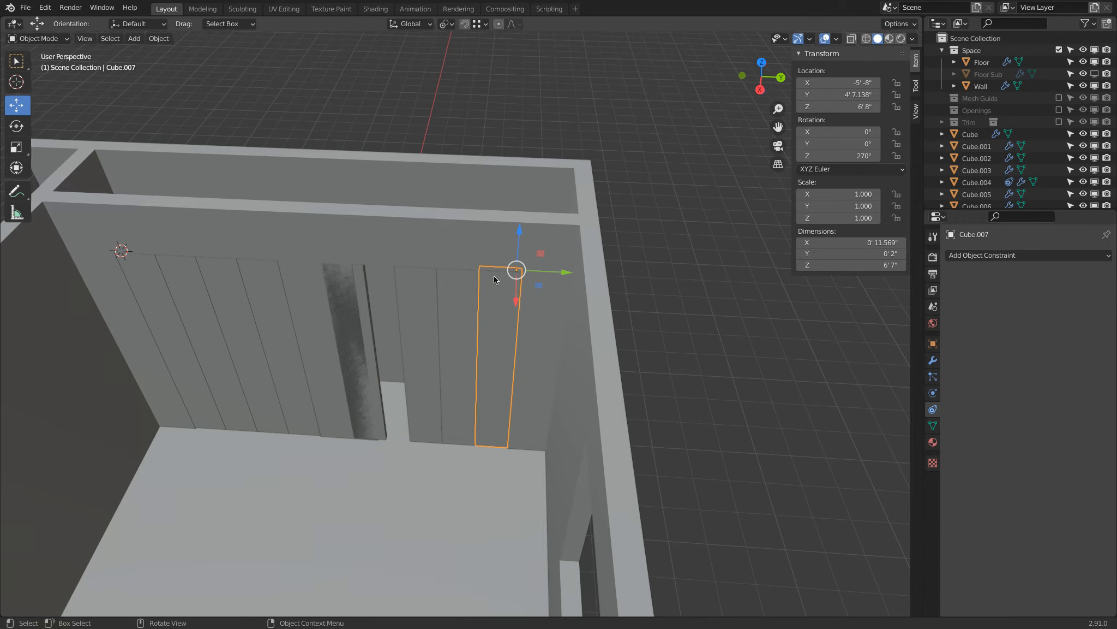
# Remove the Copy Rotation constraint from Cube.004 and reselect the second opening's fourth panel.
pyautogui.click(363, 278)
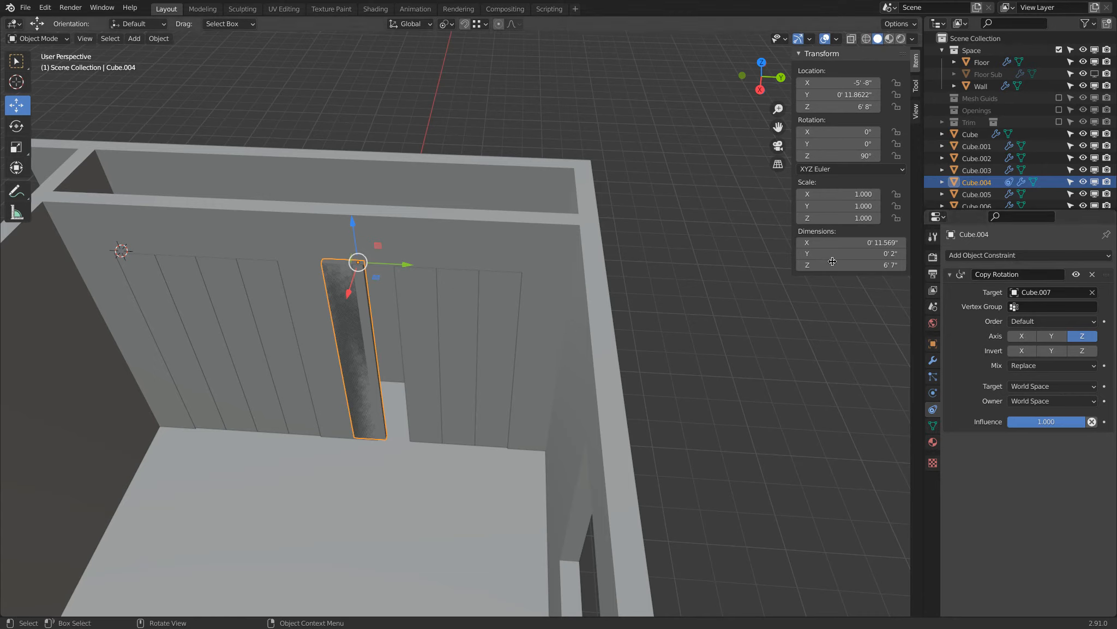
pyautogui.click(1093, 275)
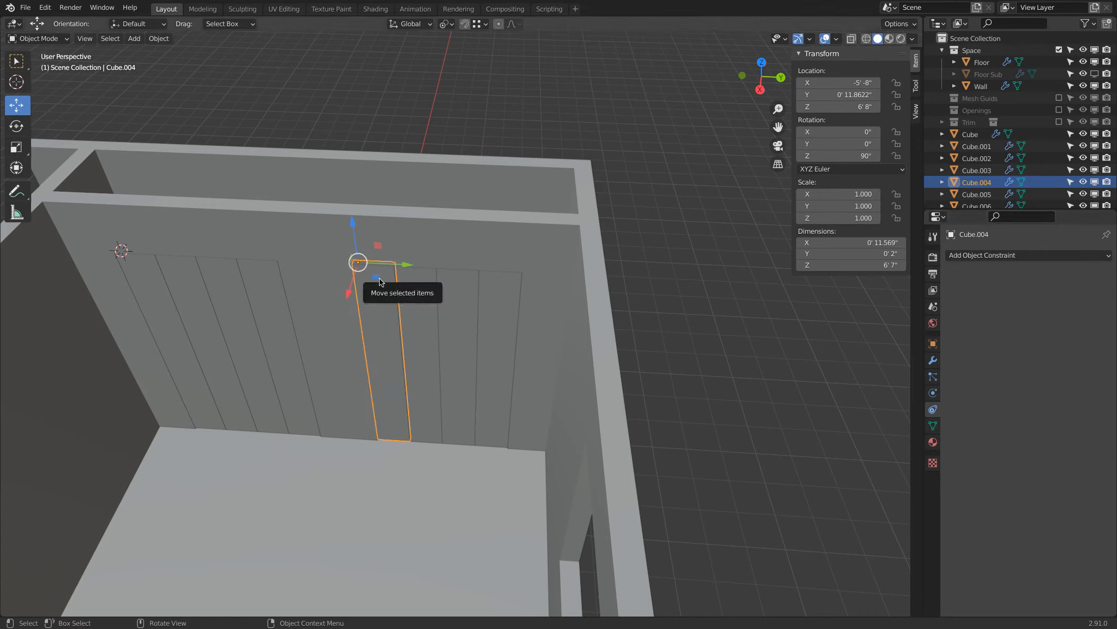
pyautogui.click(512, 286)
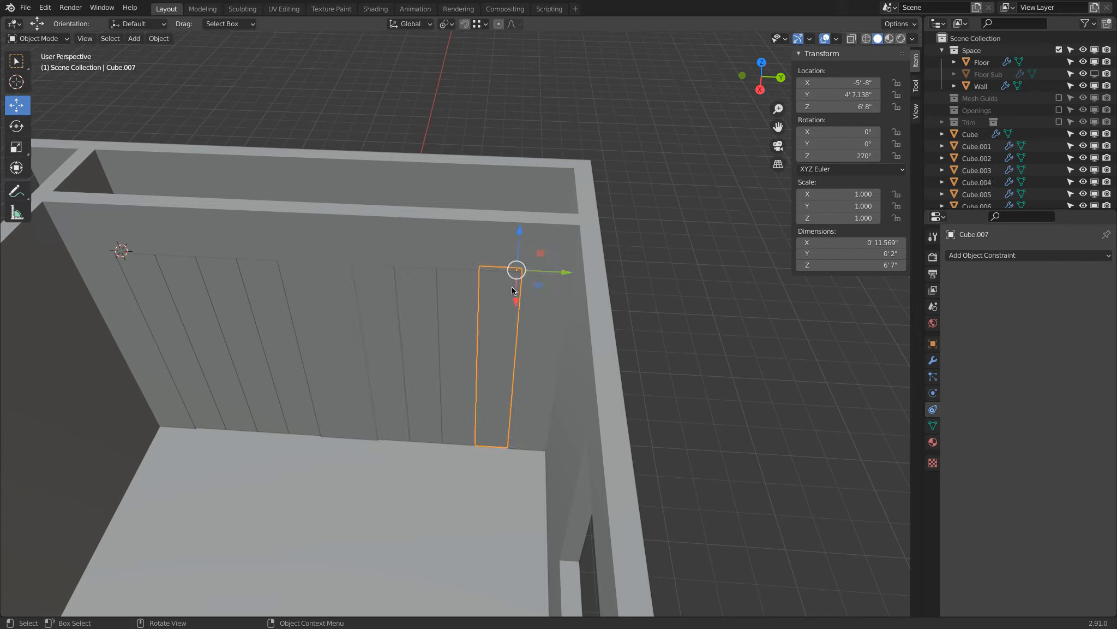
pyautogui.click(380, 282)
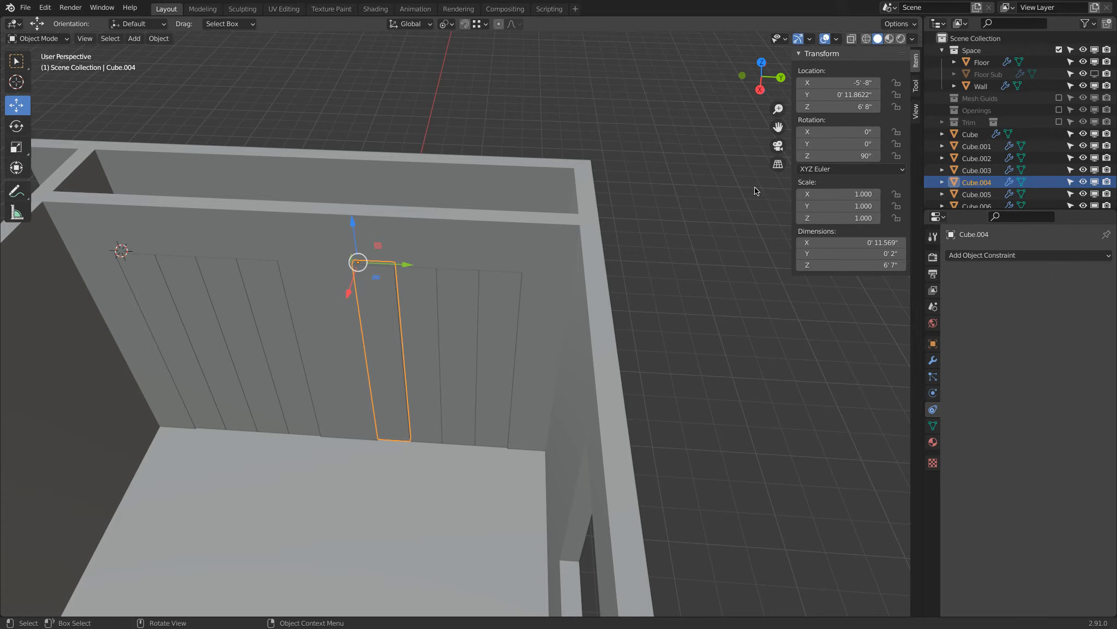
pyautogui.click(495, 282)
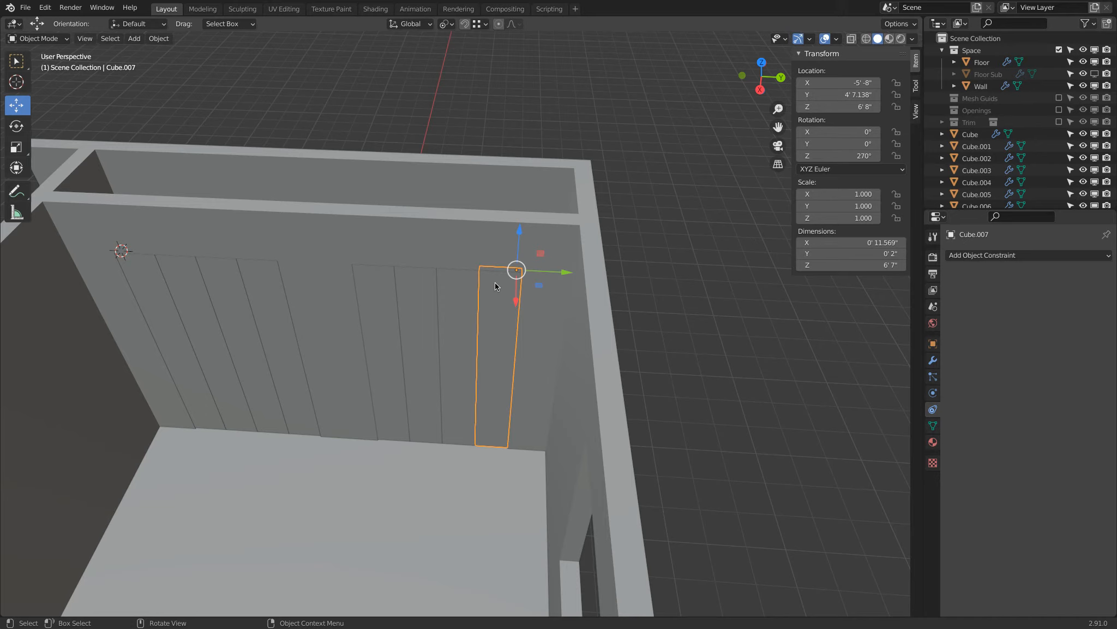
# Hide the second opening's four door panels, Cube.004 through Cube.007.
pyautogui.keyDown('shift'); pyautogui.click(466, 285); pyautogui.keyUp('shift')
pyautogui.keyDown('shift'); pyautogui.click(431, 290); pyautogui.keyUp('shift')
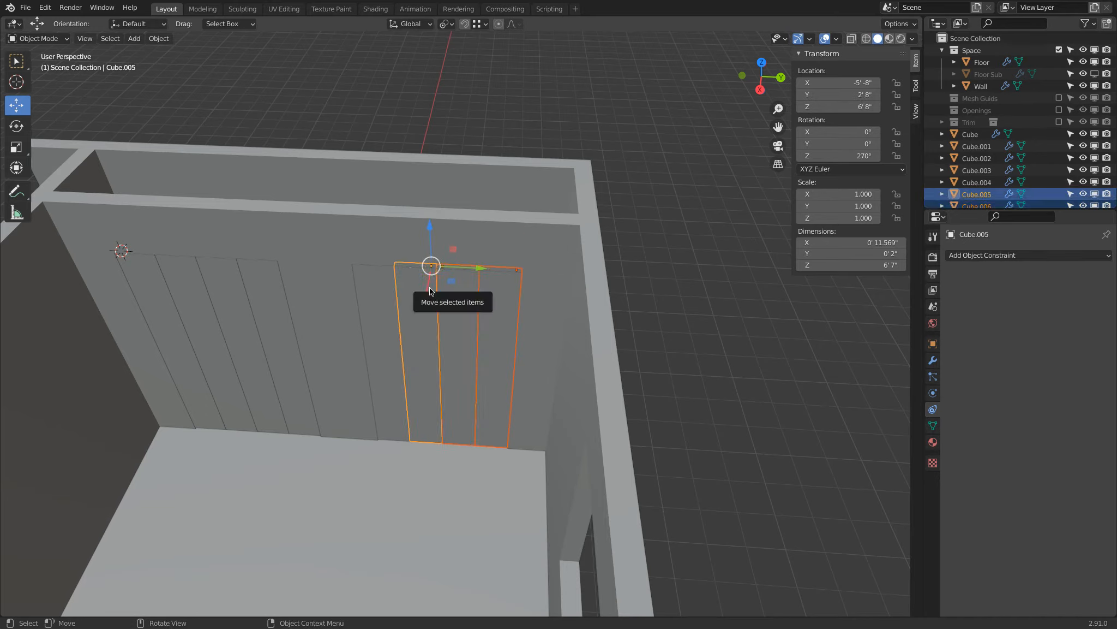
pyautogui.press('h')
pyautogui.click(391, 293)
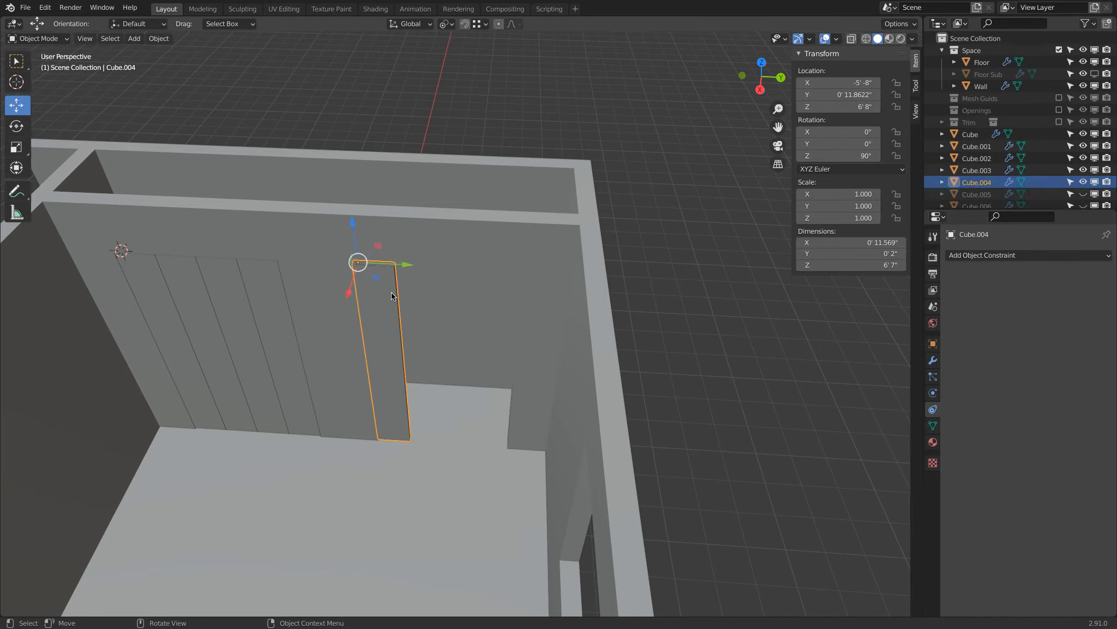
pyautogui.press('h')
# Duplicate the first opening's first panel and move the copy along Y to about 0' 11.86", into the second opening's first position.
pyautogui.click(152, 280)
pyautogui.press('shift')
pyautogui.hotkey('shift', 'd')
pyautogui.rightClick(151, 276)
pyautogui.moveTo(170, 253); pyautogui.dragTo(533, 276)
pyautogui.hotkey('shift', 'd')
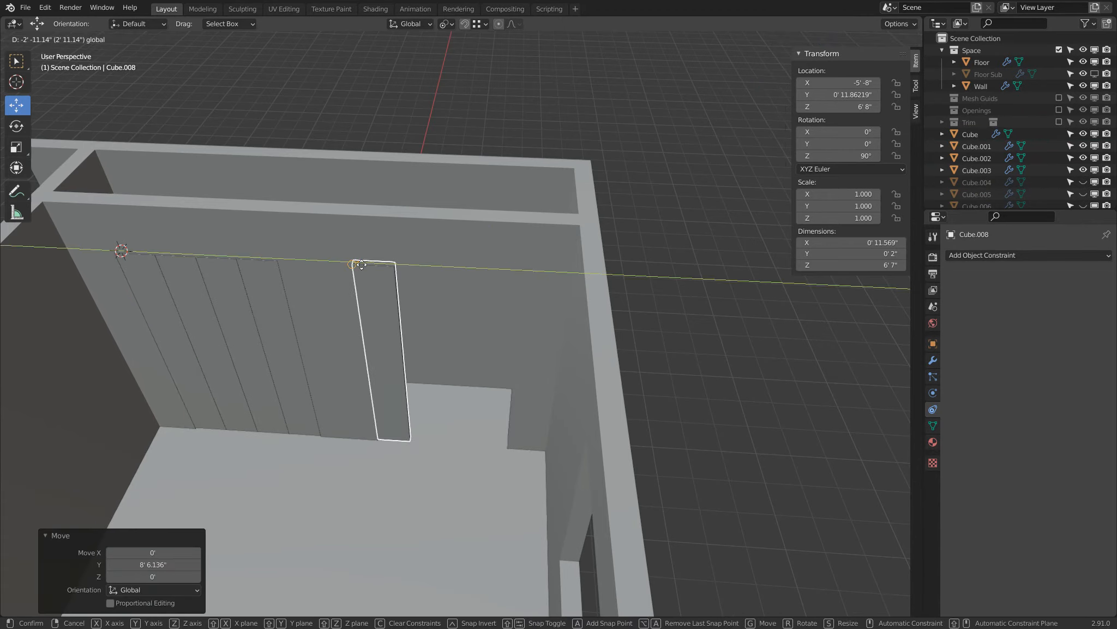
pyautogui.click(361, 263)
# Duplicate Cube.008, rotate the copy 180° about Z and move it along Y to 4' 7.138" at the opening's far end.
pyautogui.hotkey('shift', 'd')
pyautogui.rightClick(362, 265)
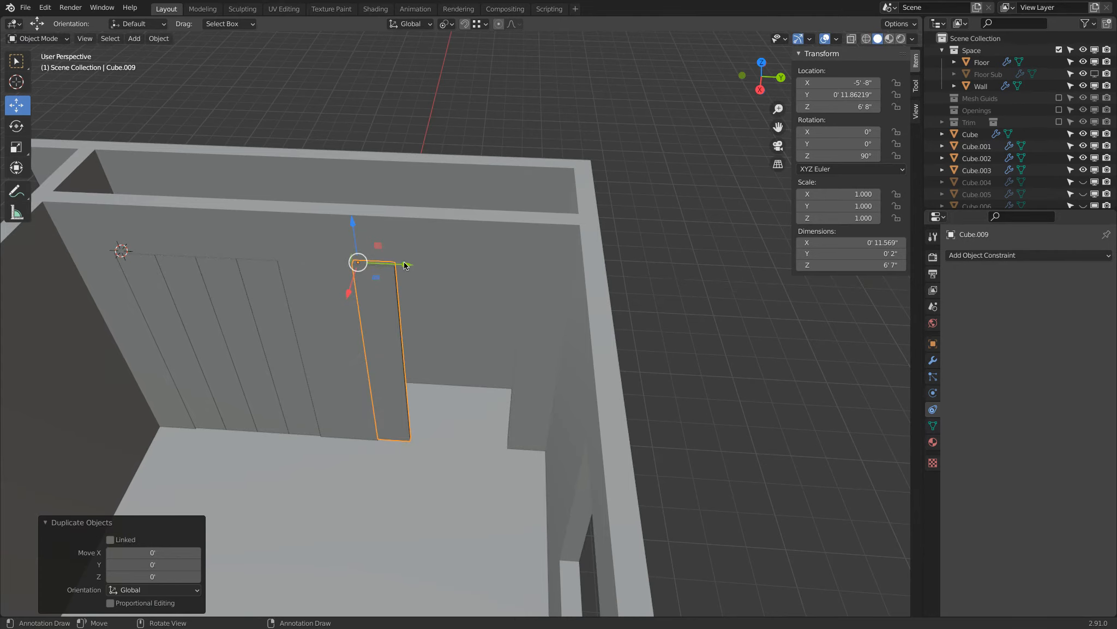
pyautogui.moveTo(404, 265); pyautogui.dragTo(497, 282)
pyautogui.write('rz')
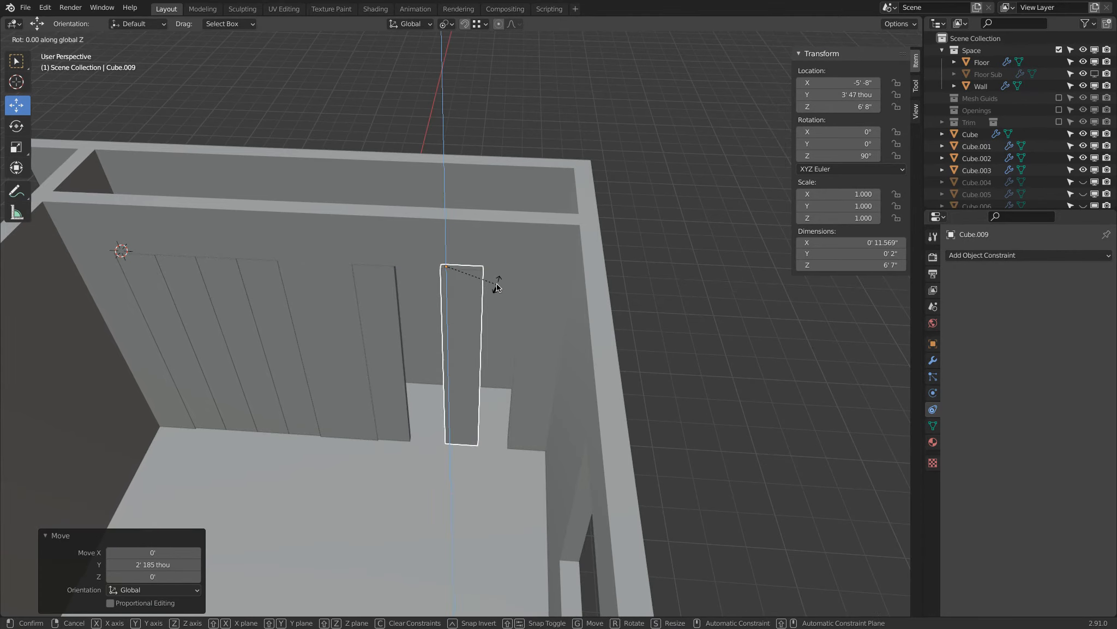
pyautogui.write('180')
pyautogui.press('Return')
pyautogui.press('g')
pyautogui.press('y')
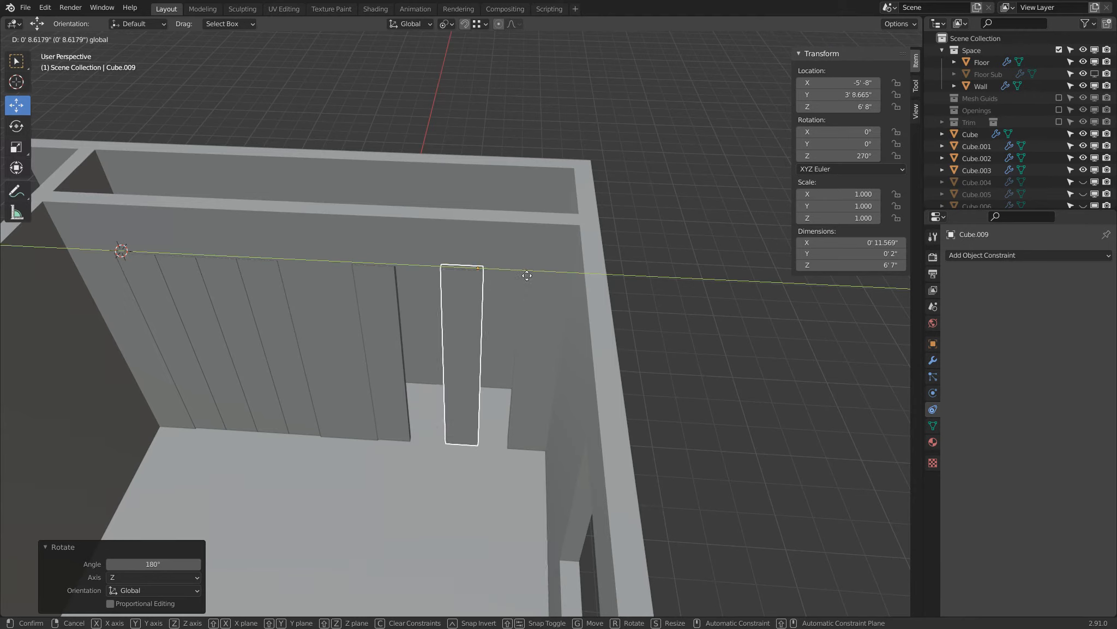
pyautogui.click(517, 287)
# Apply the rotation of the two test panels, Cube.008 and Cube.009.
pyautogui.click(382, 282)
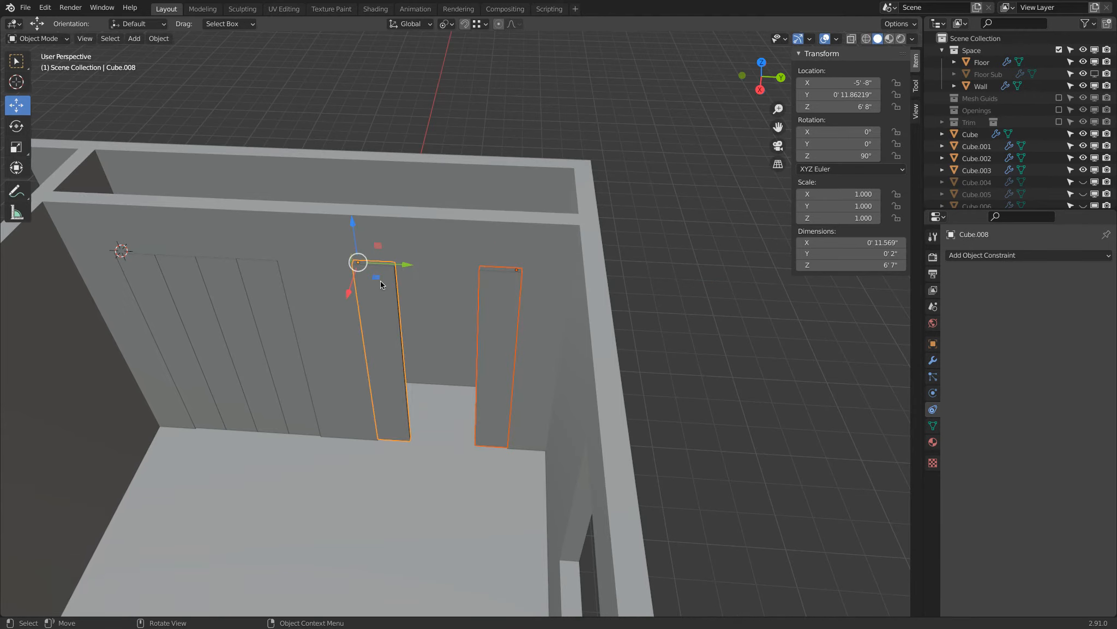
pyautogui.press('ctrl')
pyautogui.hotkey('ctrl', 'a')
pyautogui.click(551, 107)
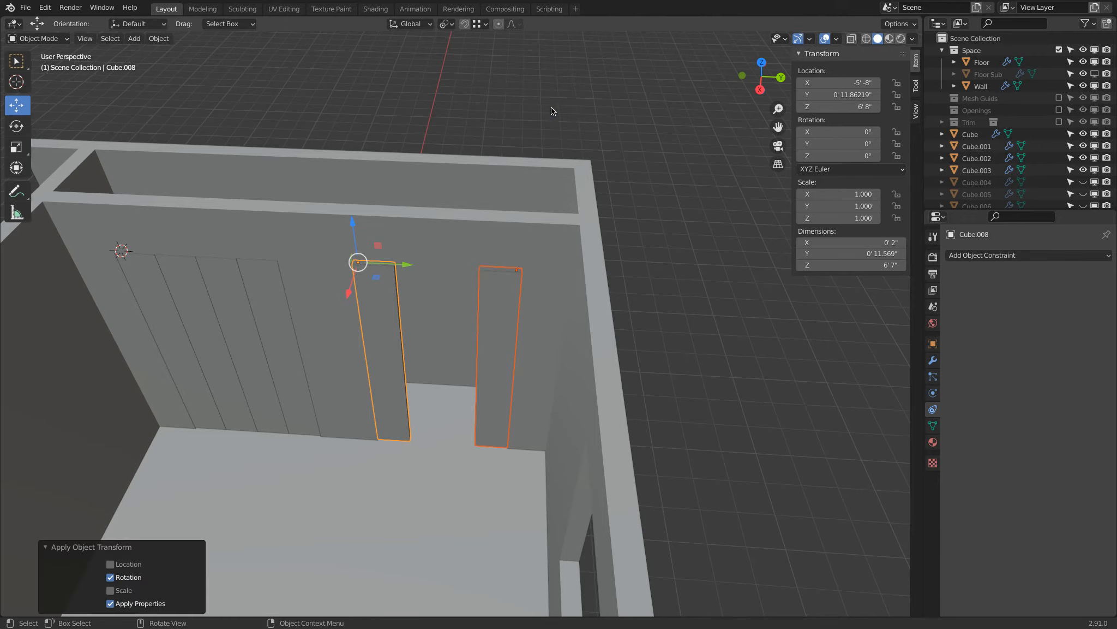
# Add a Copy Rotation constraint to Cube.008 with Cube.009 as its target.
pyautogui.click(508, 281)
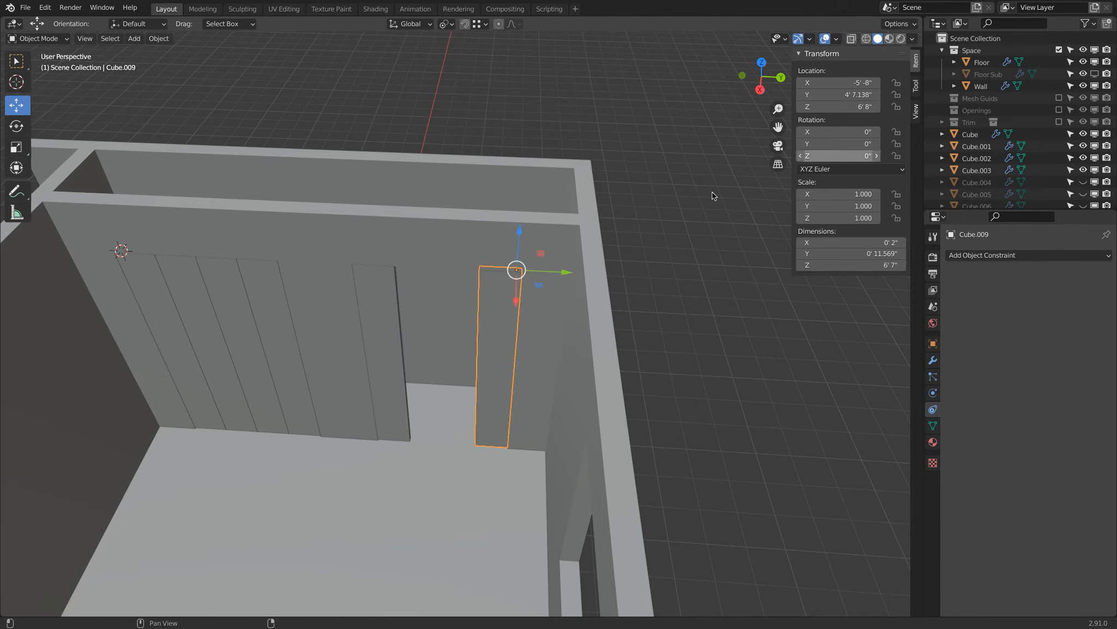
pyautogui.click(383, 283)
pyautogui.click(976, 254)
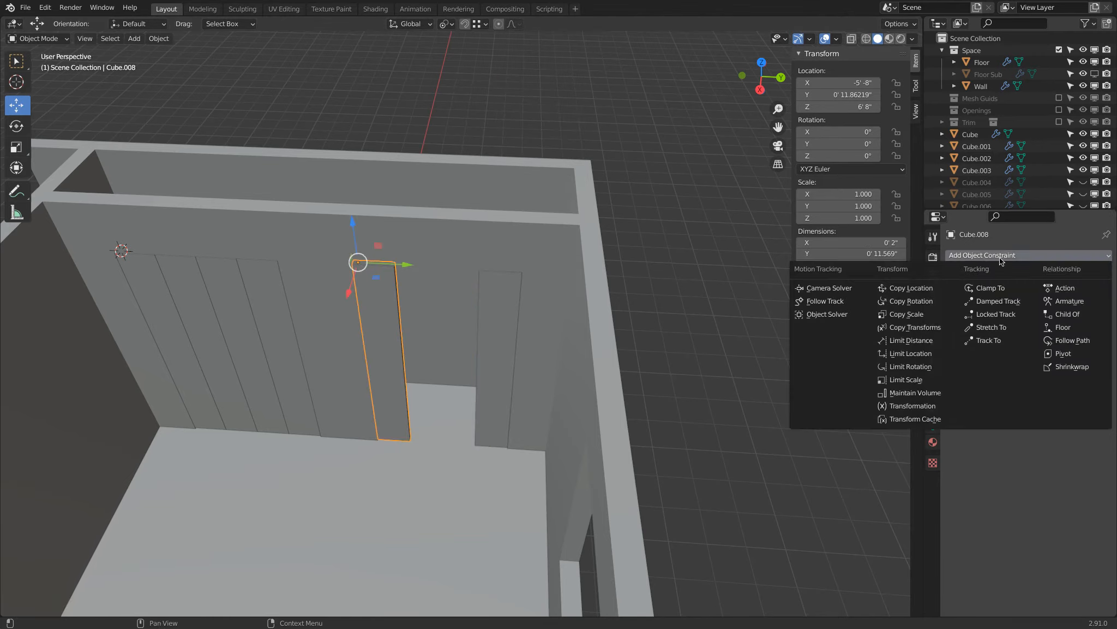
pyautogui.click(944, 304)
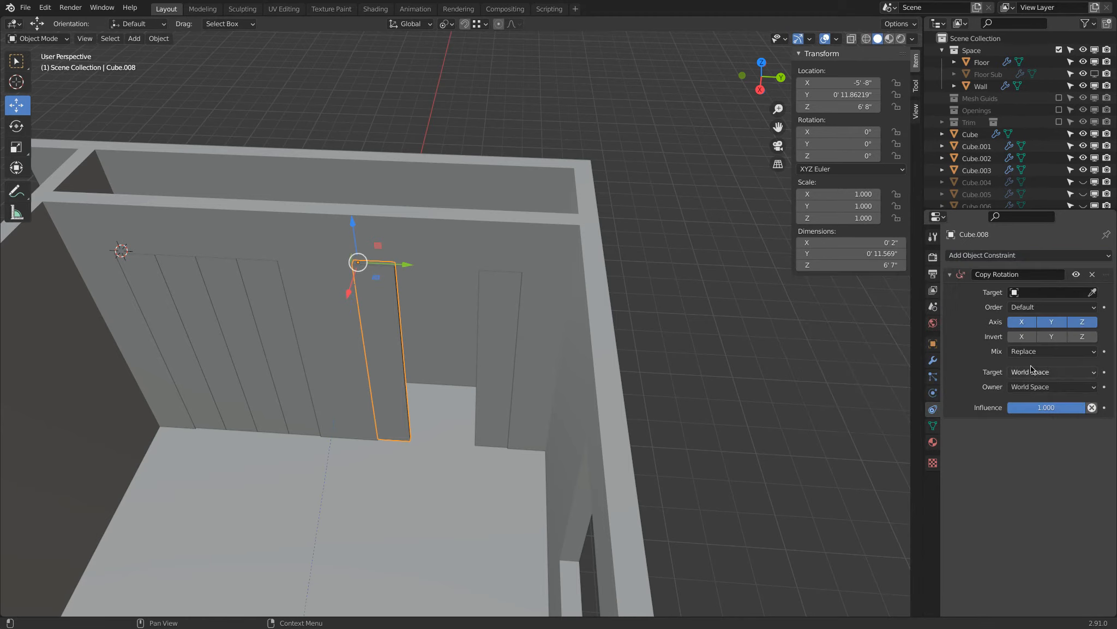
pyautogui.click(1092, 292)
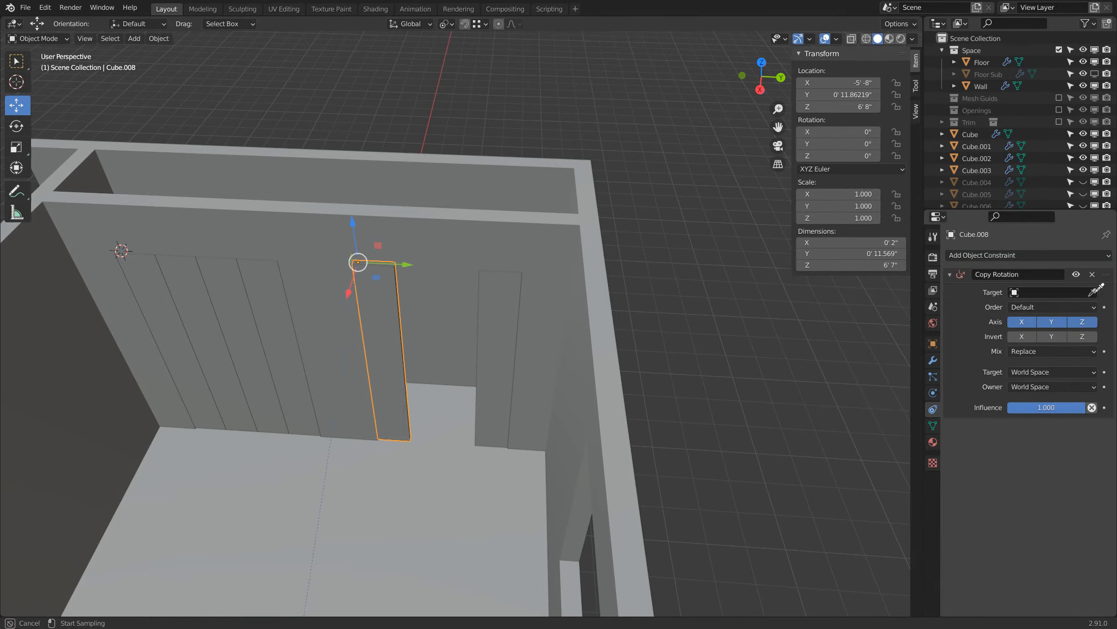
pyautogui.click(491, 297)
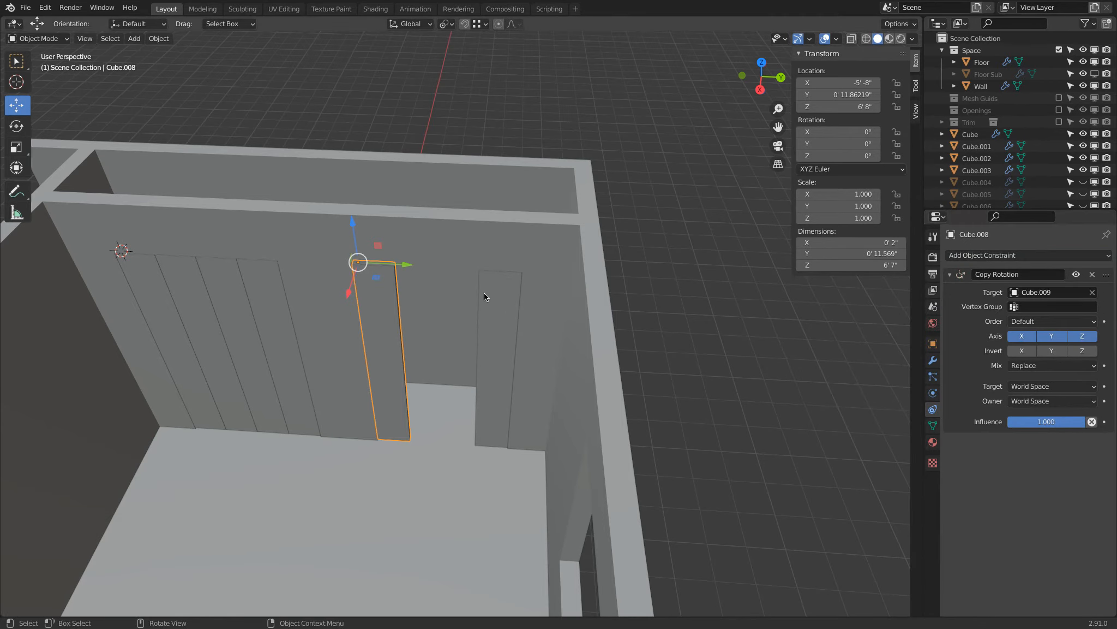
# Test the Copy Rotation link by trial-rotating Cube.008 and its target Cube.009 about Z, cancelling each rotation.
pyautogui.press('r')
pyautogui.press('z')
pyautogui.rightClick(377, 389)
pyautogui.click(494, 291)
pyautogui.press('r')
pyautogui.press('z')
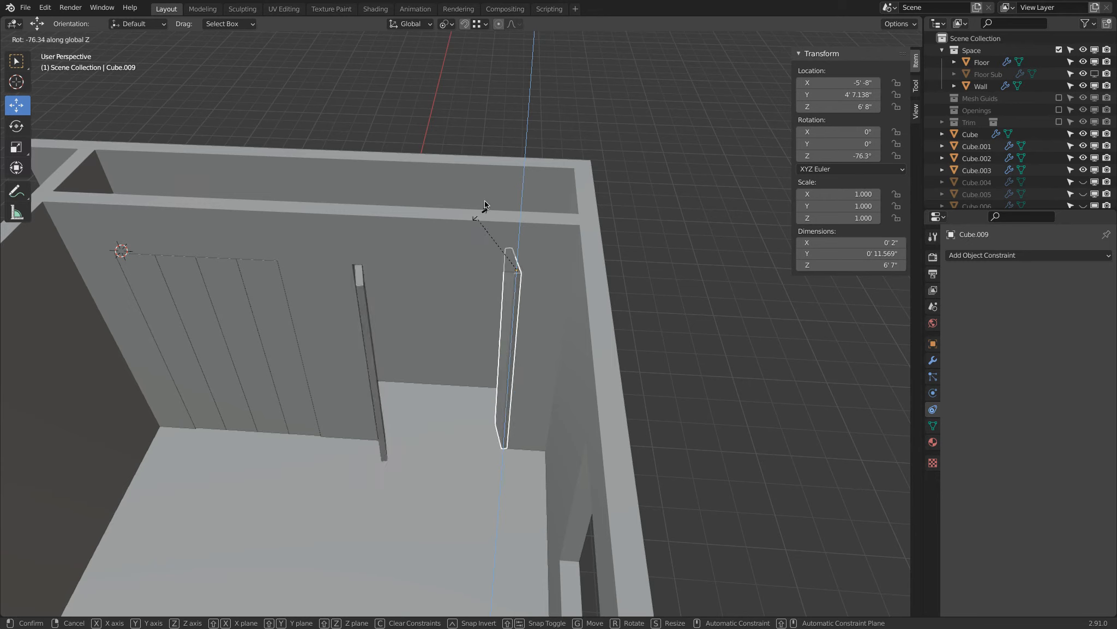
pyautogui.rightClick(433, 392)
# Invert Z on Cube.008's Copy Rotation constraint, disable its copied axes and trial-rotate Cube.009.
pyautogui.click(389, 317)
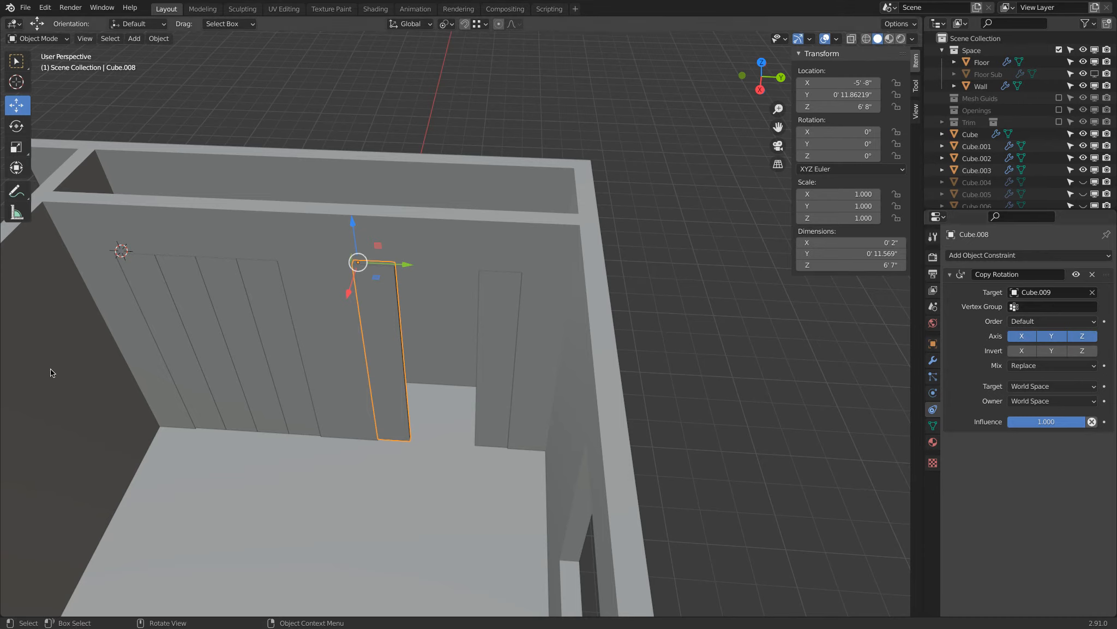
pyautogui.click(1081, 351)
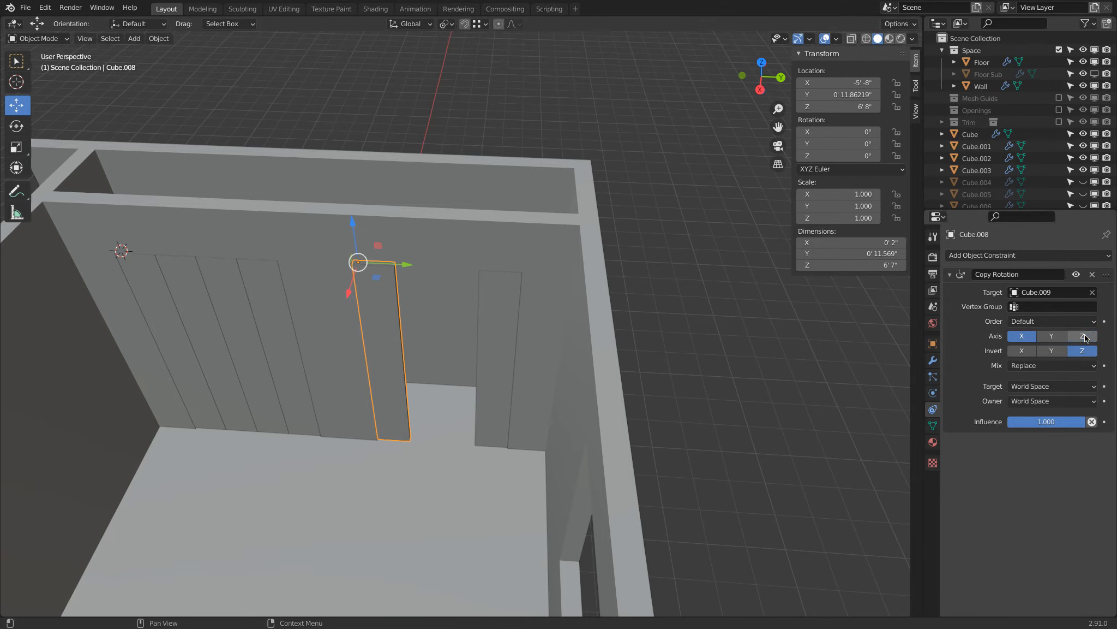
pyautogui.click(500, 307)
pyautogui.press('r')
pyautogui.press('Escape')
# Trial-rotate the constrained panel Cube.008, cancelling each rotation, and reselect Cube.009.
pyautogui.click(396, 335)
pyautogui.press('r')
pyautogui.press('z')
pyautogui.press('Escape')
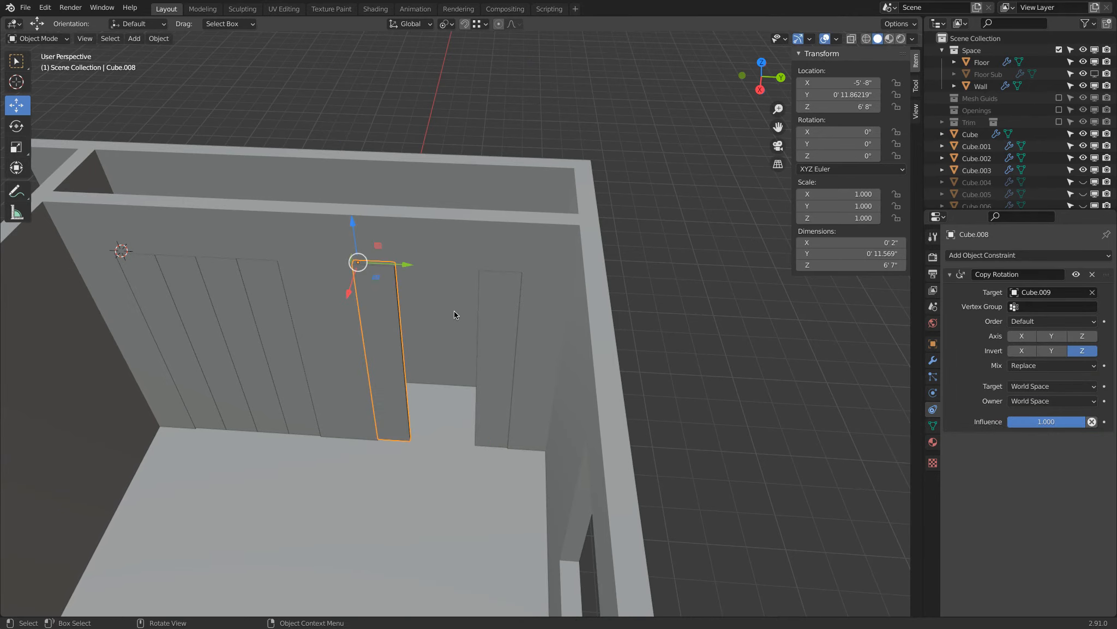
pyautogui.press('r')
pyautogui.press('Escape')
pyautogui.click(509, 329)
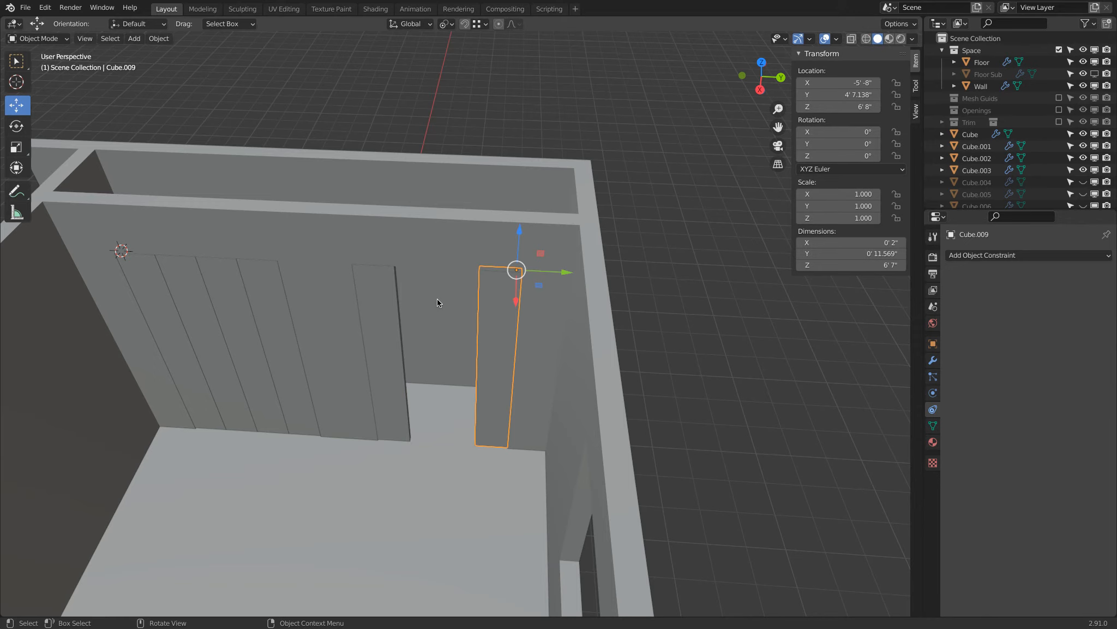
# Re-enable the Z axis on Cube.008's inverted constraint and trial-rotate Cube.009 about Z, cancelling the rotation.
pyautogui.click(367, 290)
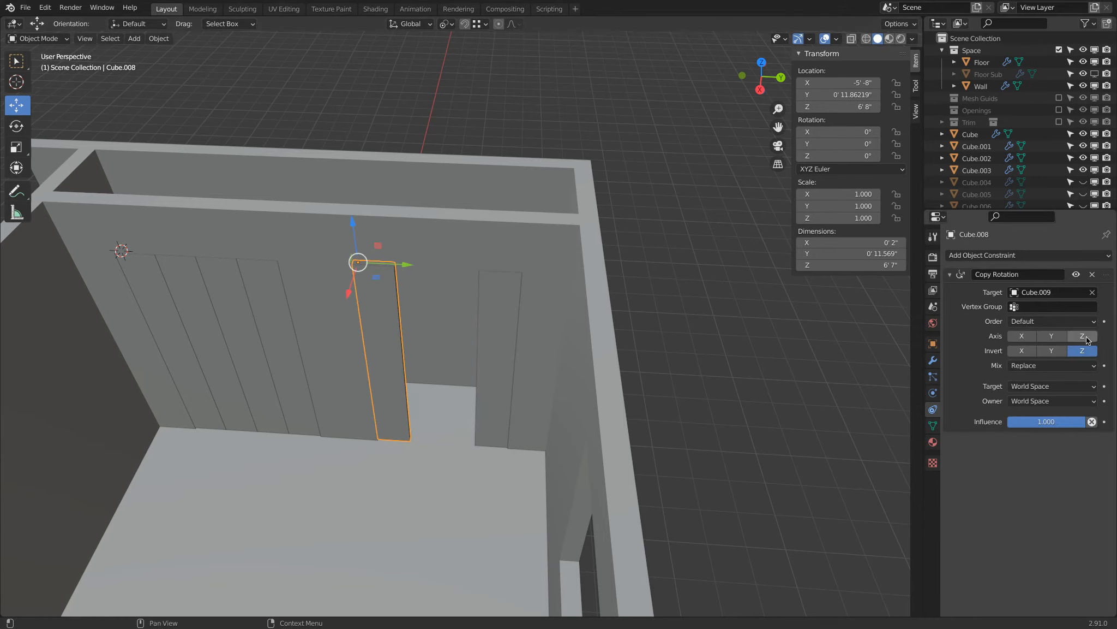
pyautogui.click(498, 338)
pyautogui.press('r')
pyautogui.press('z')
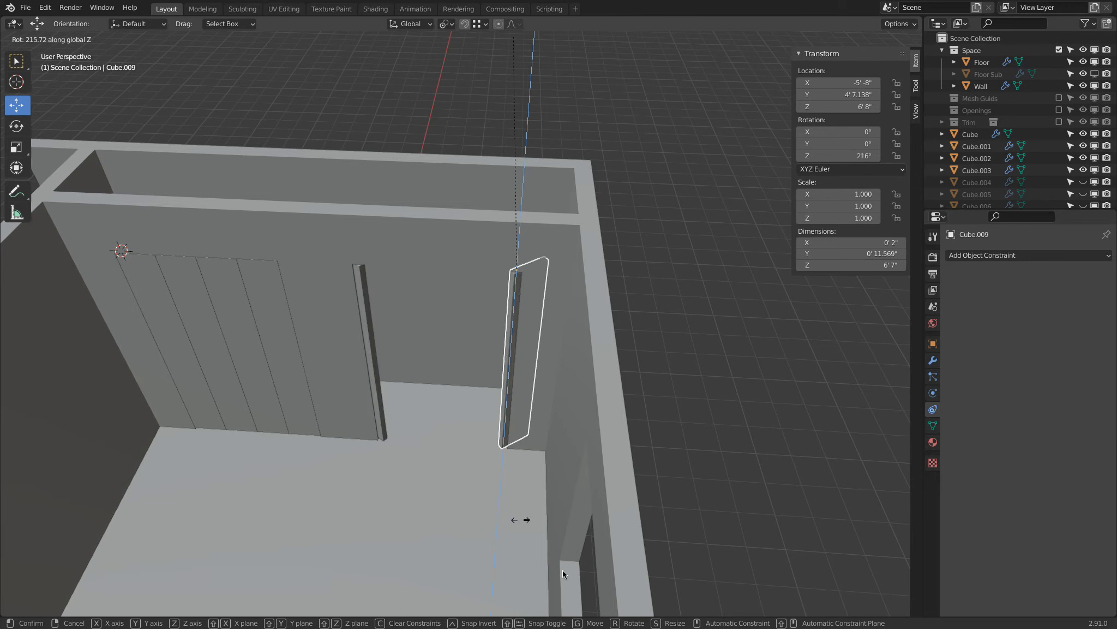
pyautogui.press('Escape')
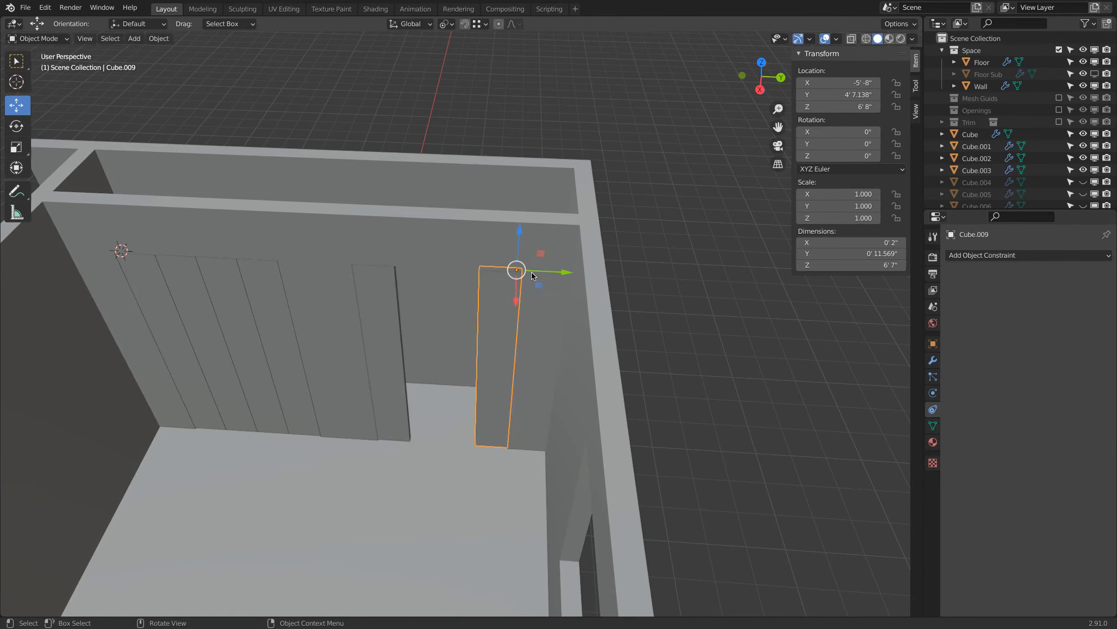
# Delete the two test panels, Cube.008 and Cube.009, and unhide the second opening's original panels with nothing left selected.
pyautogui.keyDown('shift'); pyautogui.click(404, 290); pyautogui.keyUp('shift')
pyautogui.press('x')
pyautogui.click(690, 183)
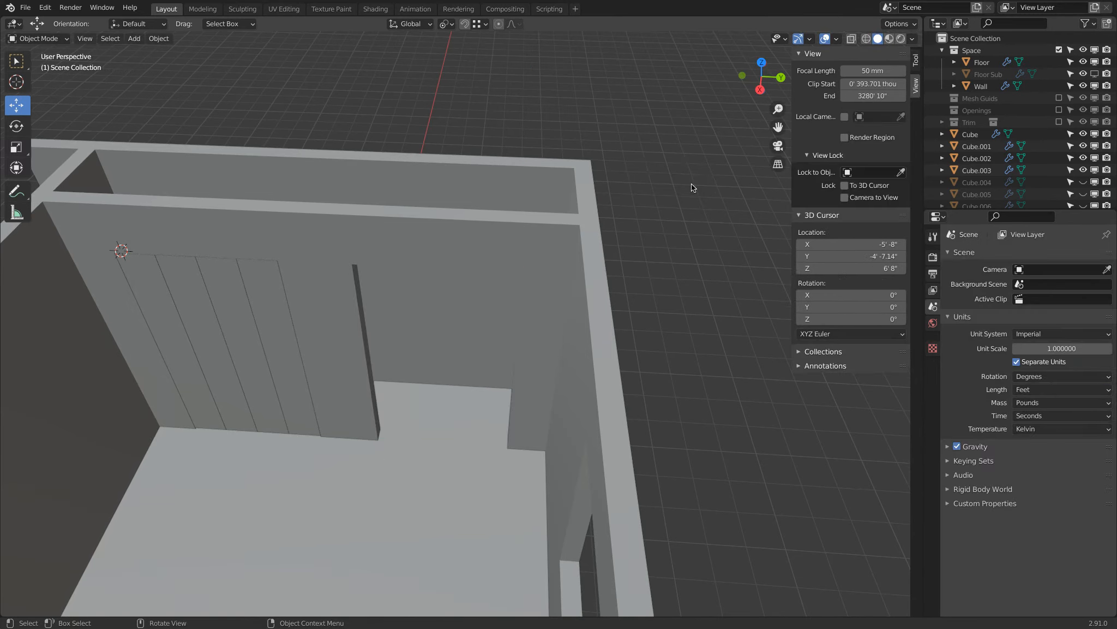
pyautogui.hotkey('alt', 'h')
pyautogui.press('a')
pyautogui.press('a')
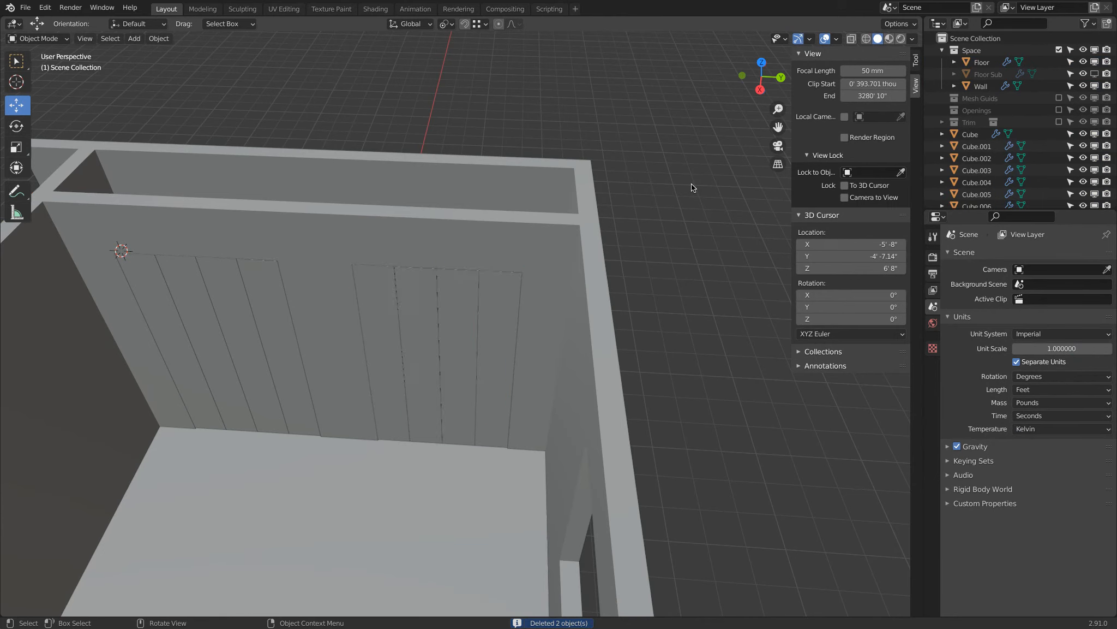
# Collapse the Space collection, enlarge the Outliner and add a new collection to the scene.
pyautogui.moveTo(673, 181); pyautogui.dragTo(455, 391, button='middle')
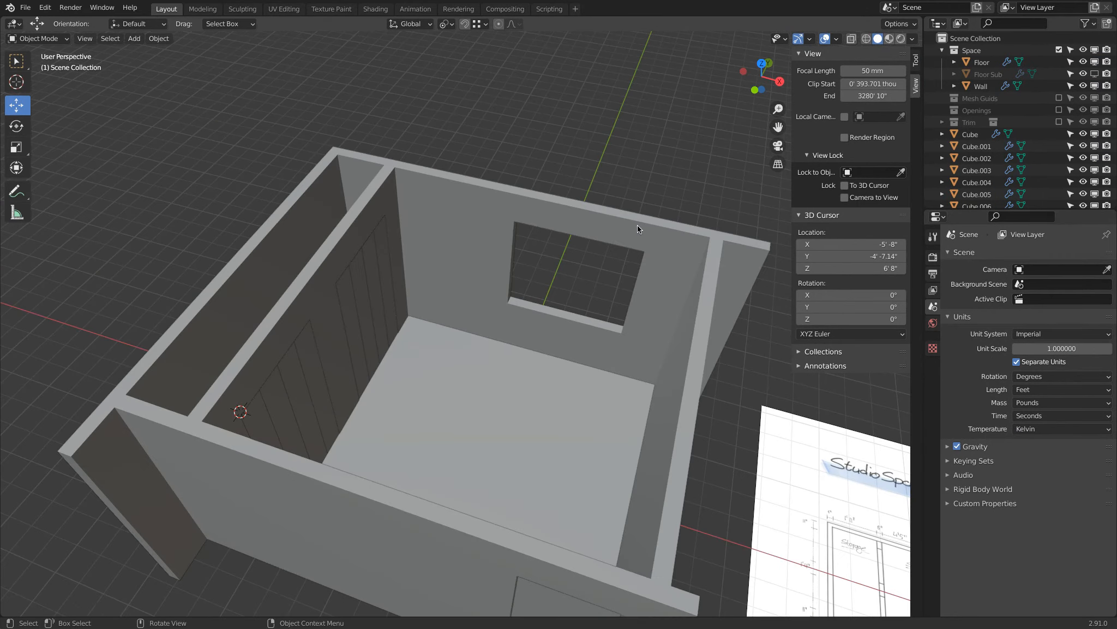
pyautogui.click(942, 51)
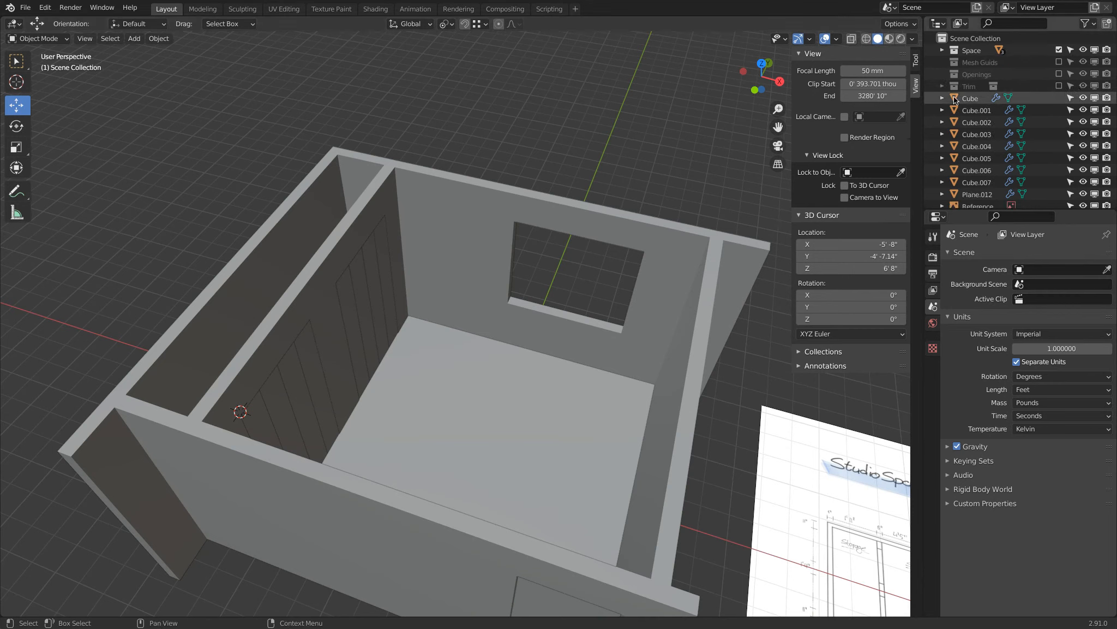
pyautogui.scroll(-1, 955, 100)
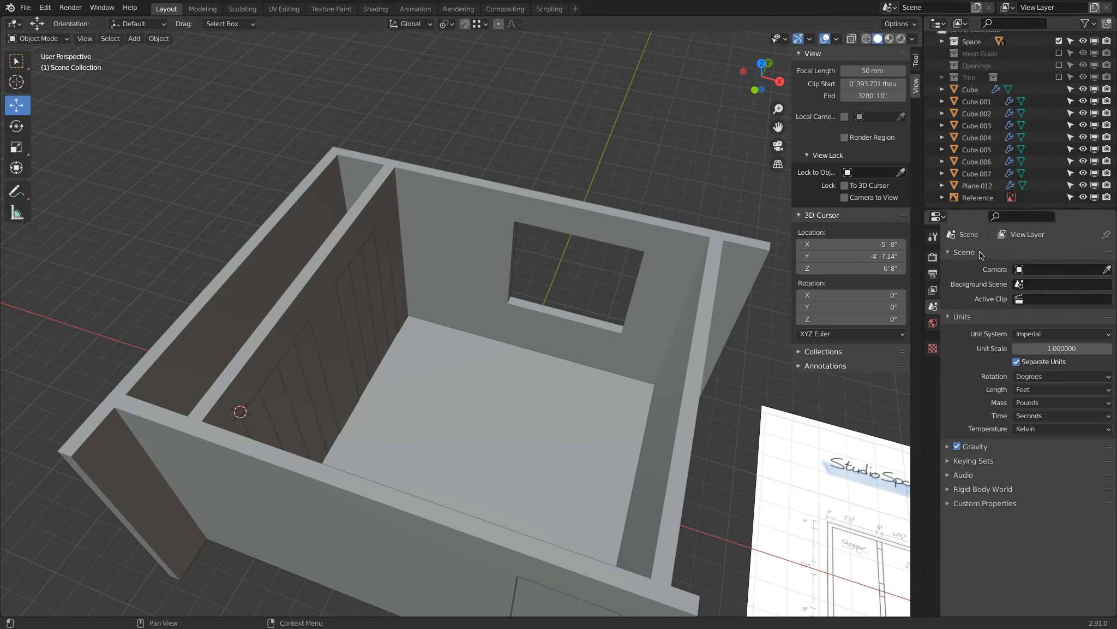
pyautogui.moveTo(978, 212); pyautogui.dragTo(977, 413)
pyautogui.rightClick(962, 295)
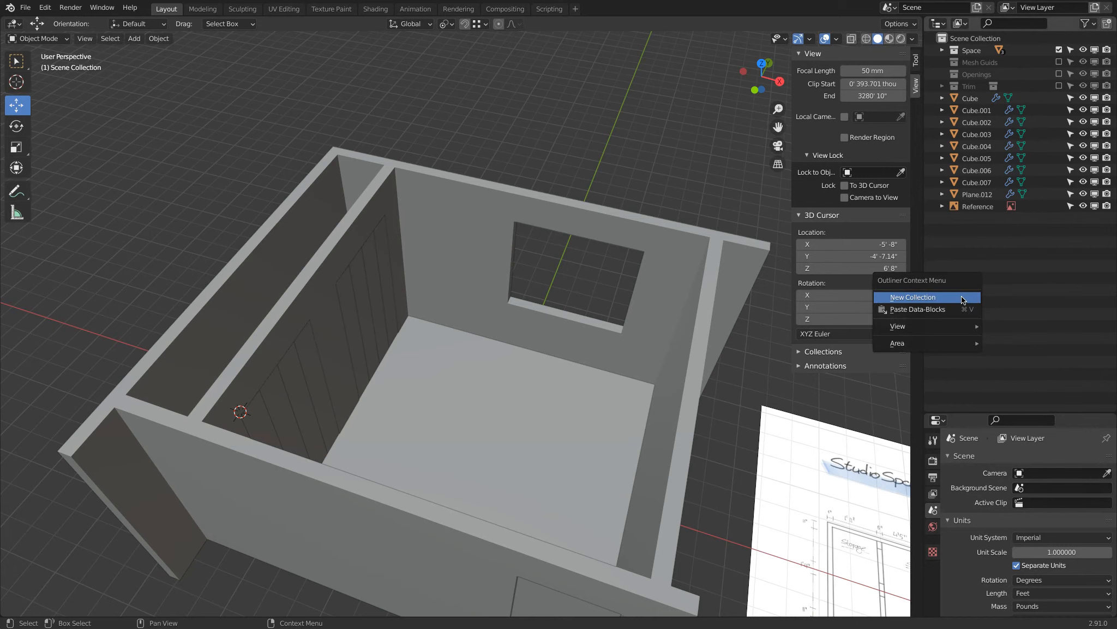
pyautogui.click(961, 297)
# Move all objects from Cube through Plane.012 into the new collection.
pyautogui.click(970, 110)
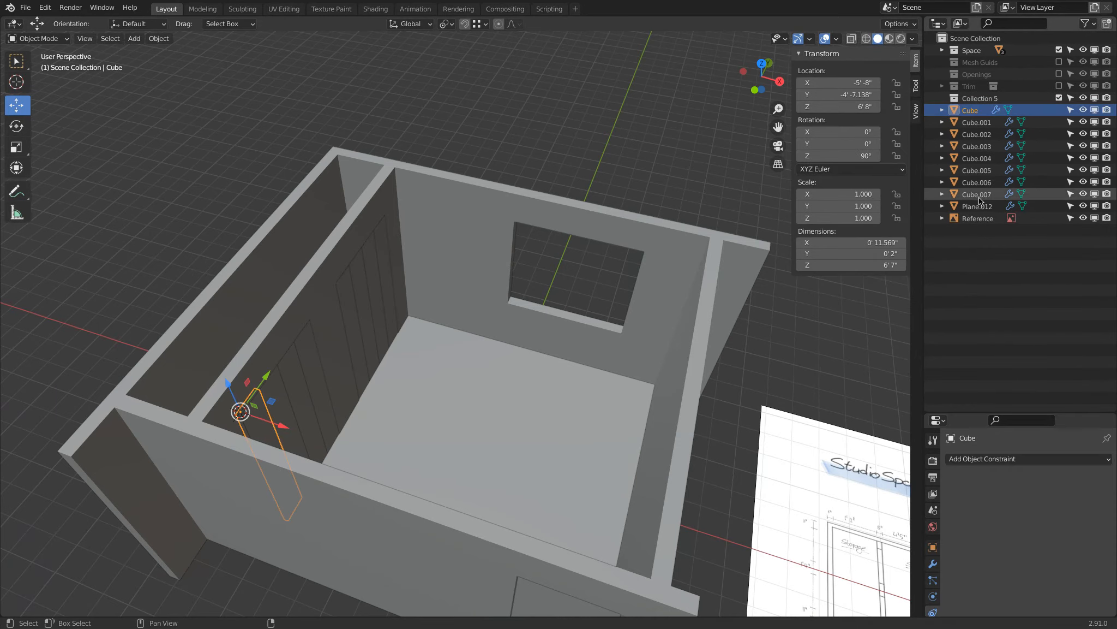
pyautogui.keyDown('shift'); pyautogui.click(982, 208); pyautogui.keyUp('shift')
pyautogui.moveTo(982, 207); pyautogui.dragTo(981, 99)
# Rename the new collection Door Window.
pyautogui.doubleClick(981, 98)
pyautogui.write('Door W')
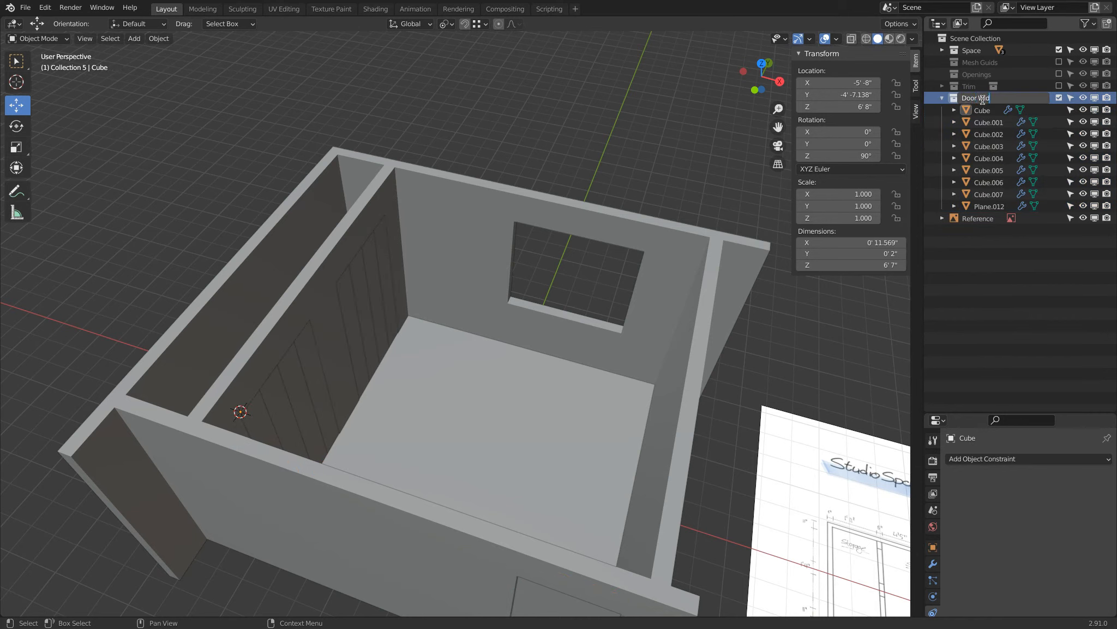
pyautogui.write('indow')
pyautogui.press('Return')
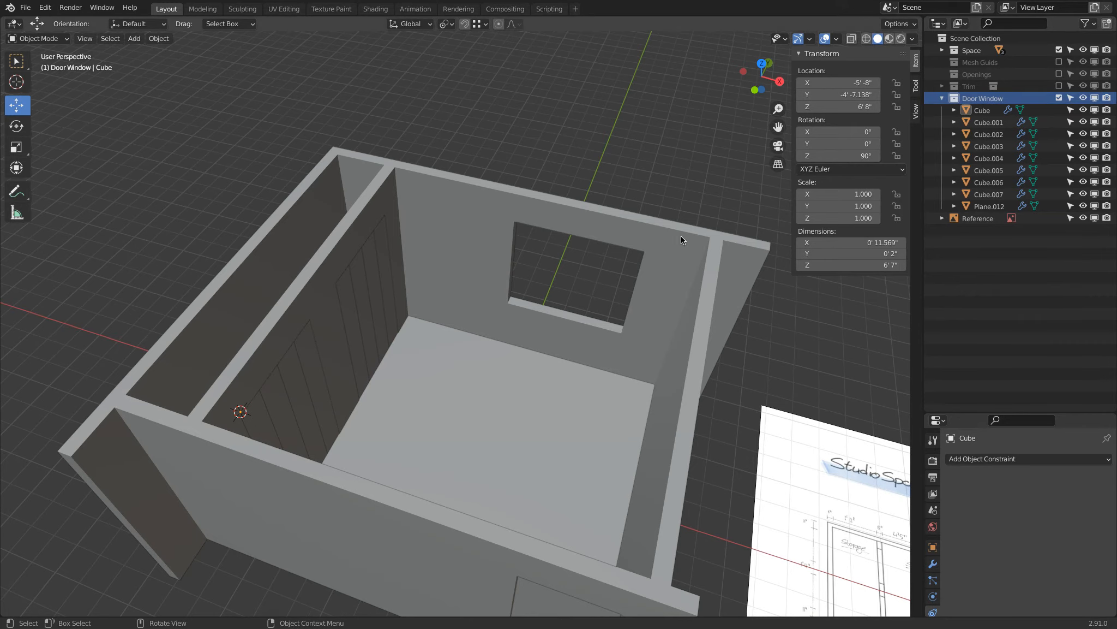
# Add a 2' plane to the Door Window collection and rotate it 90° about X to stand upright.
pyautogui.moveTo(681, 235); pyautogui.dragTo(492, 291, button='middle')
pyautogui.scroll(2, 619, 241)
pyautogui.scroll(-5, 492, 292)
pyautogui.hotkey('shift', 'a')
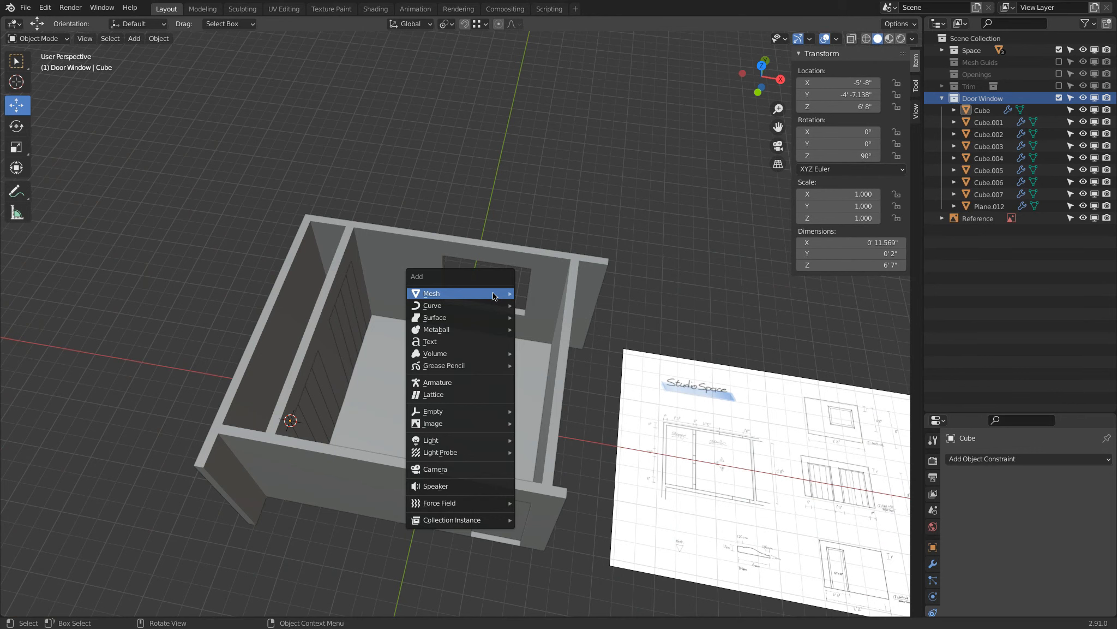
pyautogui.moveTo(492, 293)
pyautogui.click(539, 294)
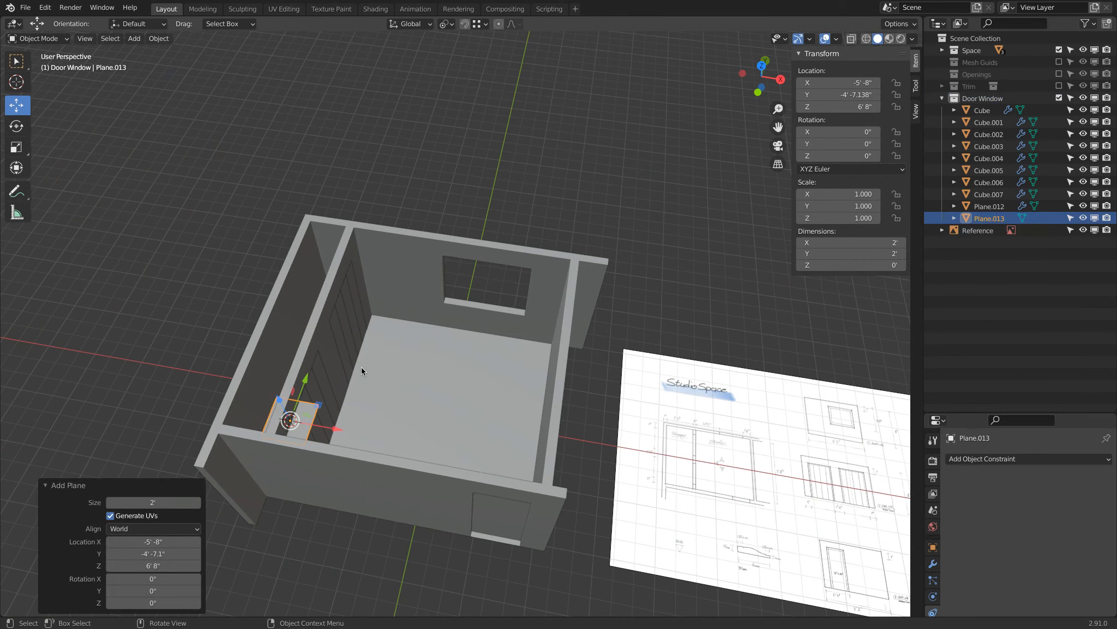
pyautogui.write('rx90')
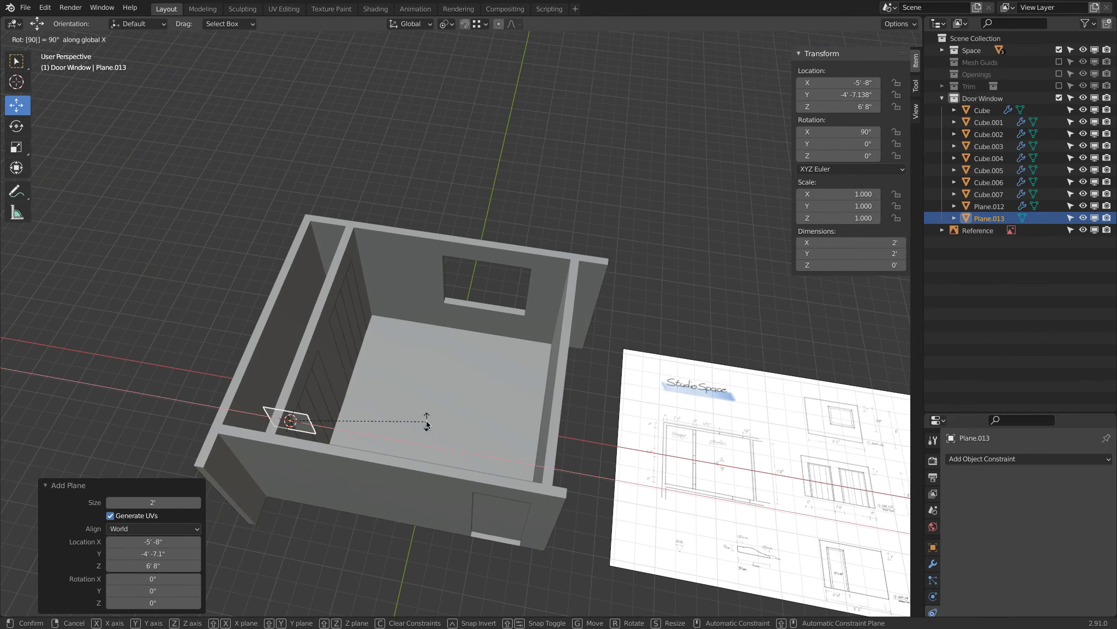
pyautogui.press('Return')
# Move the upright plane to the room's window opening, at about X 2' 8.6", Y 5' 10", Z 3' 6.4".
pyautogui.press('g')
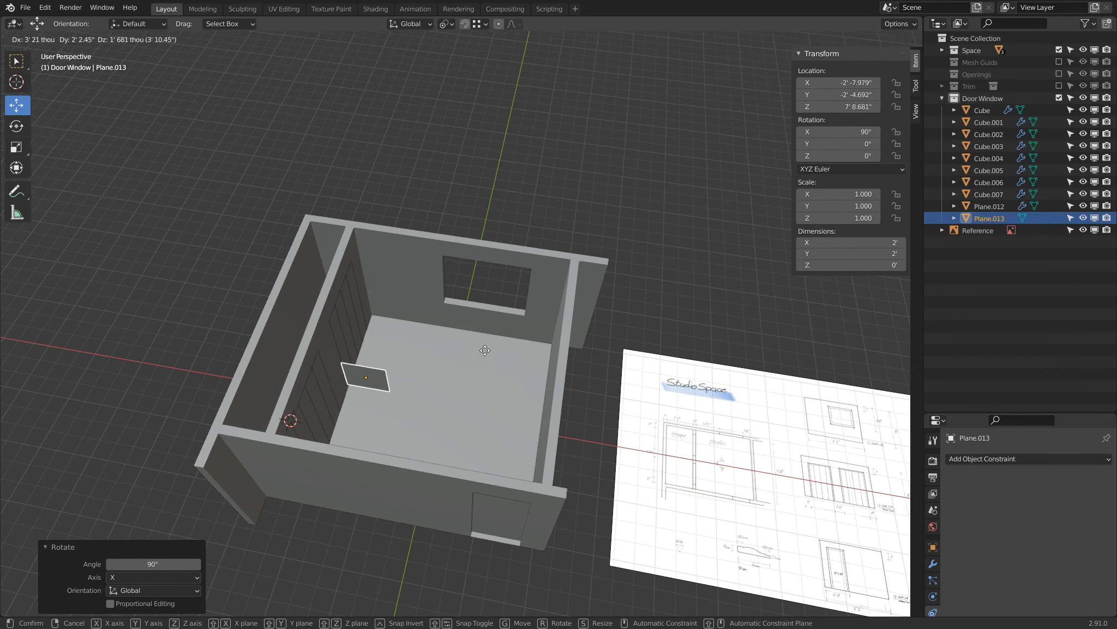
pyautogui.click(533, 301)
pyautogui.scroll(8, 536, 301)
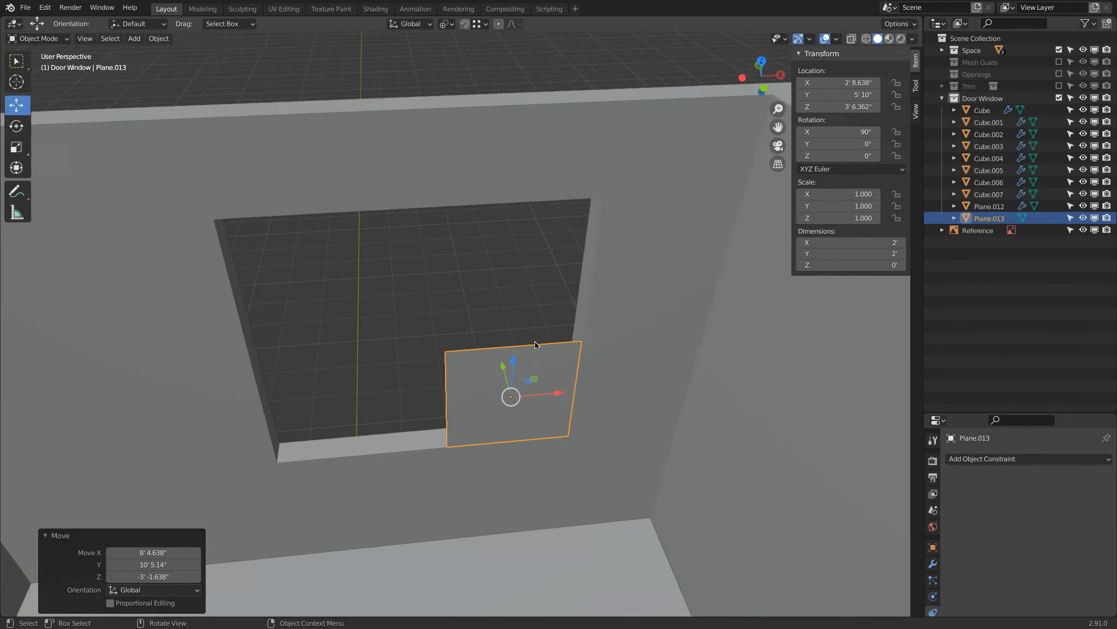
# Raise the window plane's two upper vertices about 2' 3.3" along Z to the top of the opening.
pyautogui.press('Tab')
pyautogui.click(467, 344)
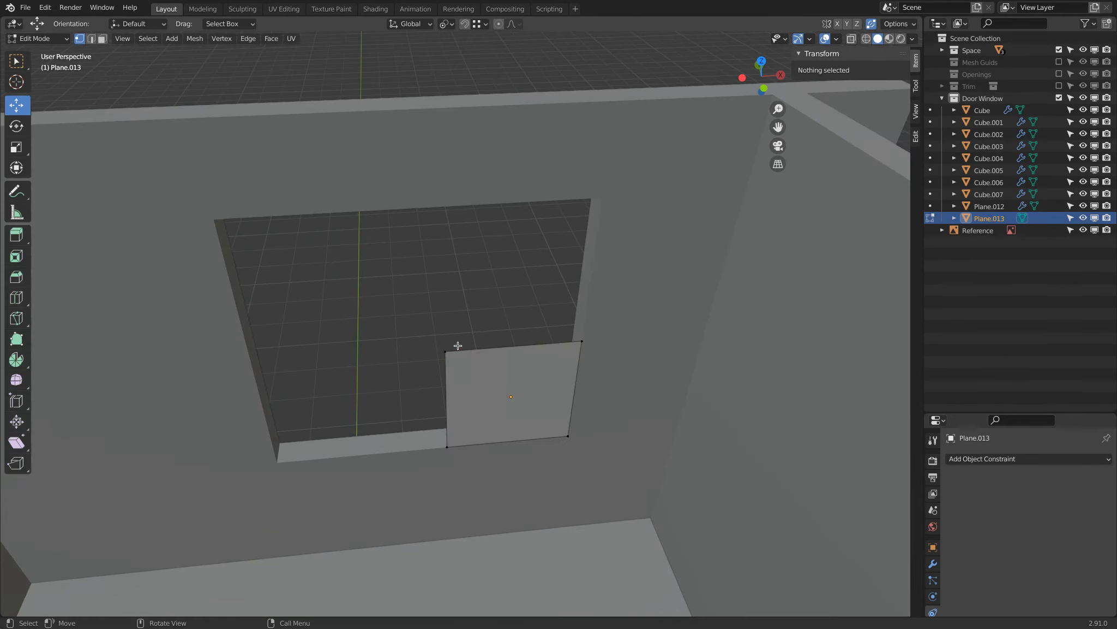
pyautogui.click(579, 342)
pyautogui.keyDown('shift'); pyautogui.click(445, 351); pyautogui.keyUp('shift')
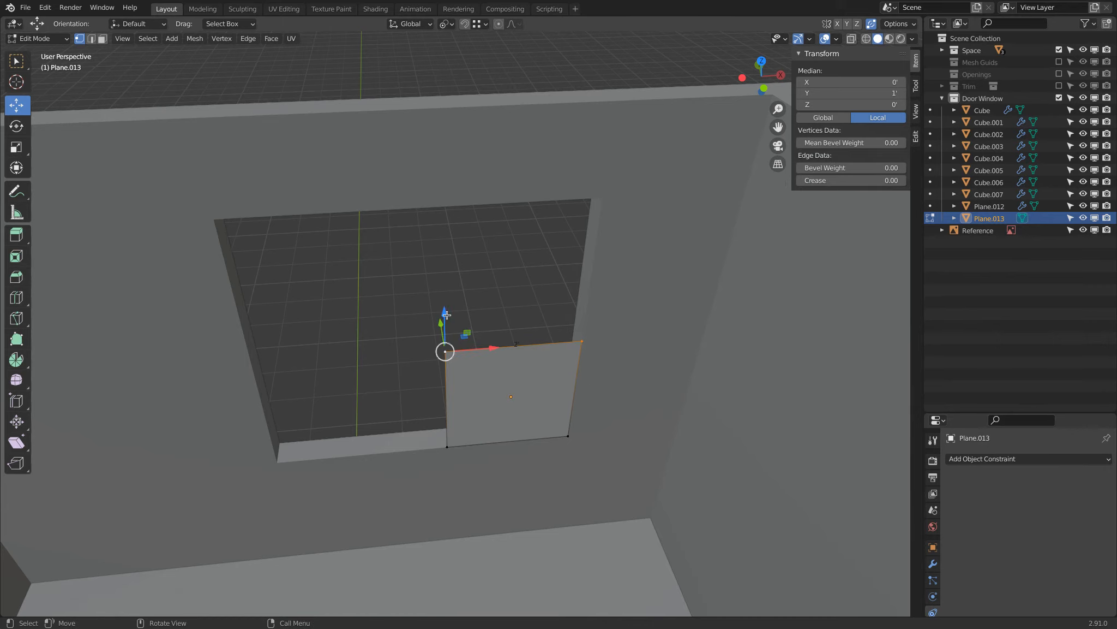
pyautogui.press('g')
pyautogui.press('z')
pyautogui.click(557, 207)
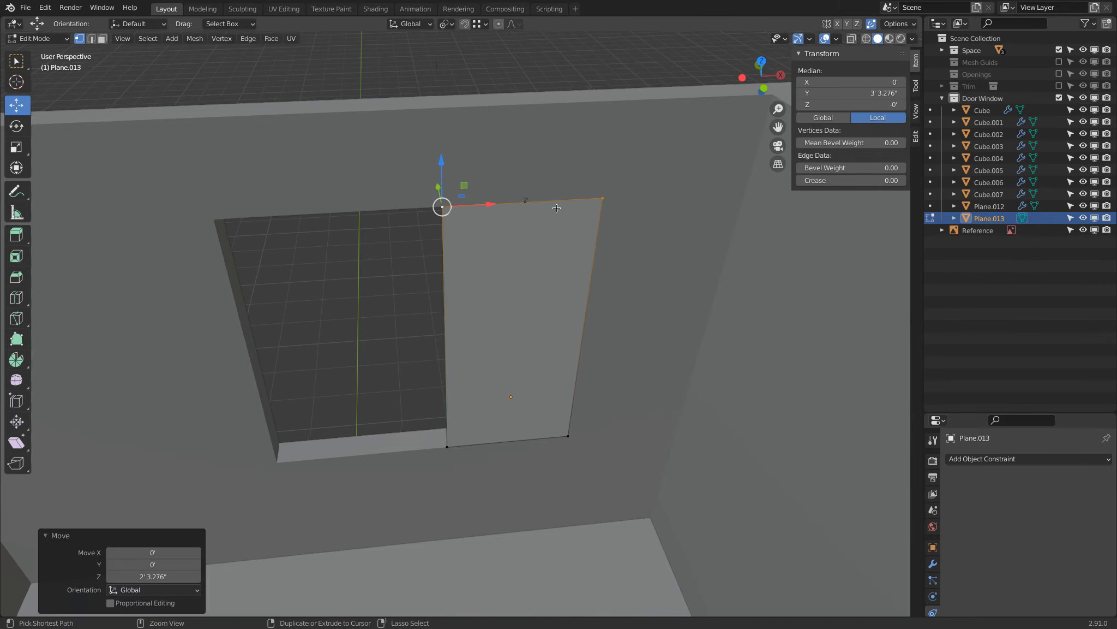
# Stretch the window plane by moving its left edge about -2' 8.3" along X to the opening's far side.
pyautogui.click(448, 444)
pyautogui.keyDown('shift'); pyautogui.click(442, 205); pyautogui.keyUp('shift')
pyautogui.moveTo(492, 204); pyautogui.dragTo(264, 217)
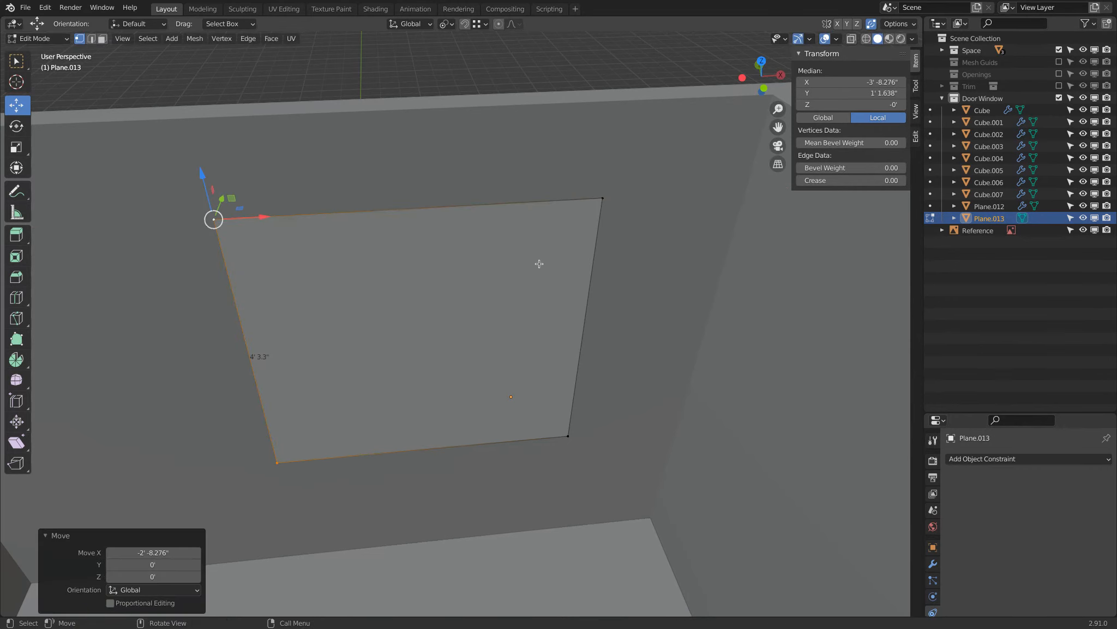
pyautogui.press('Tab')
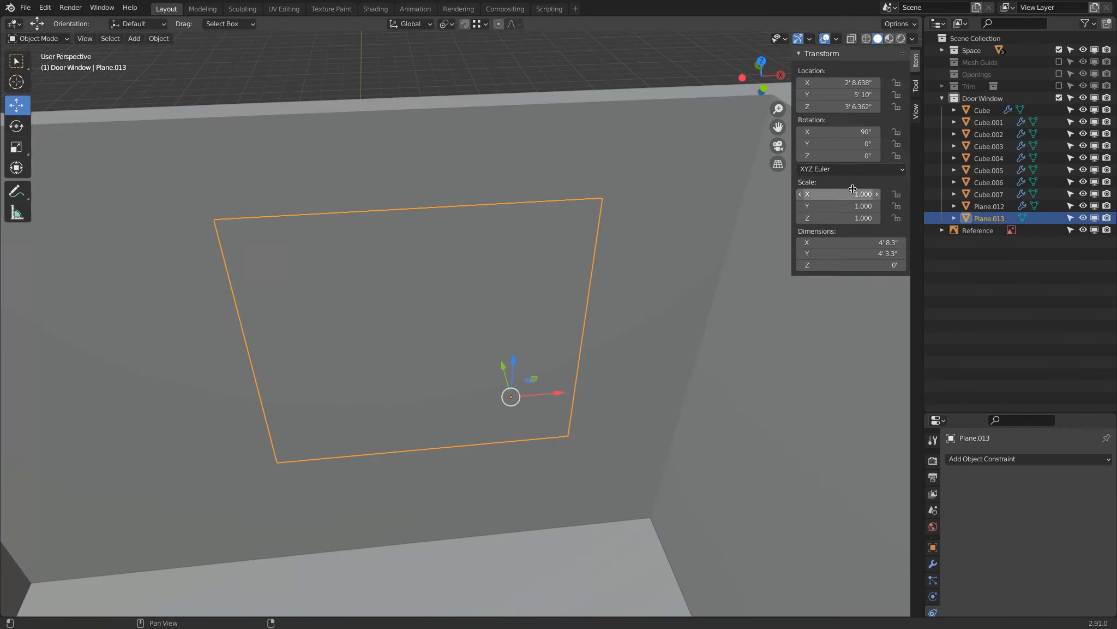
# Inset the window plane's face with a thickness of 3" to outline the frame.
pyautogui.press('Tab')
pyautogui.press('a')
pyautogui.press('i')
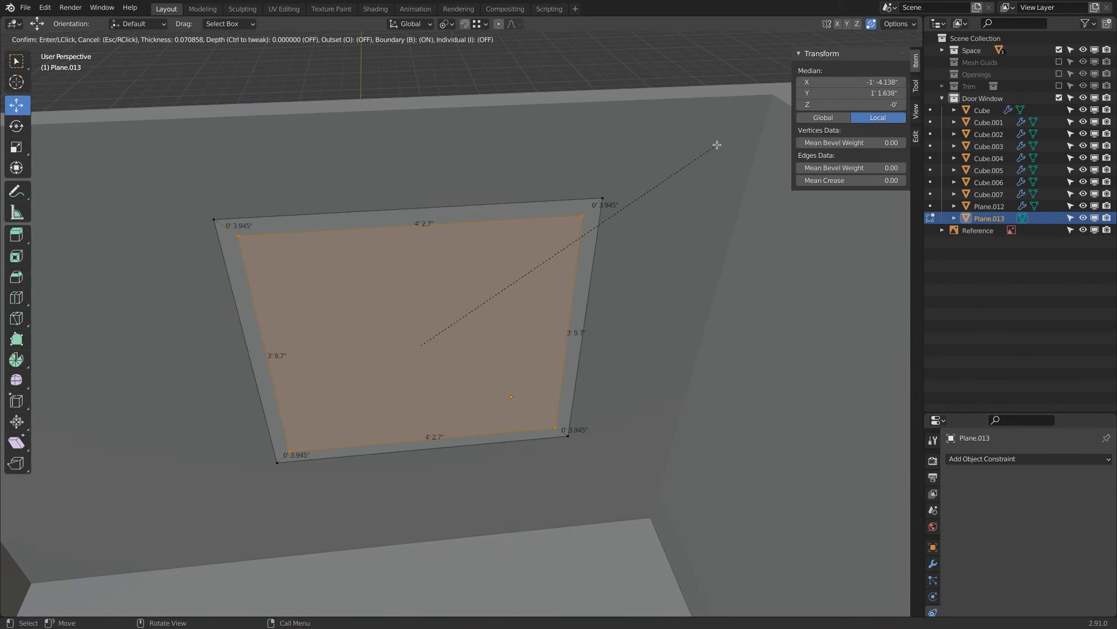
pyautogui.click(716, 145)
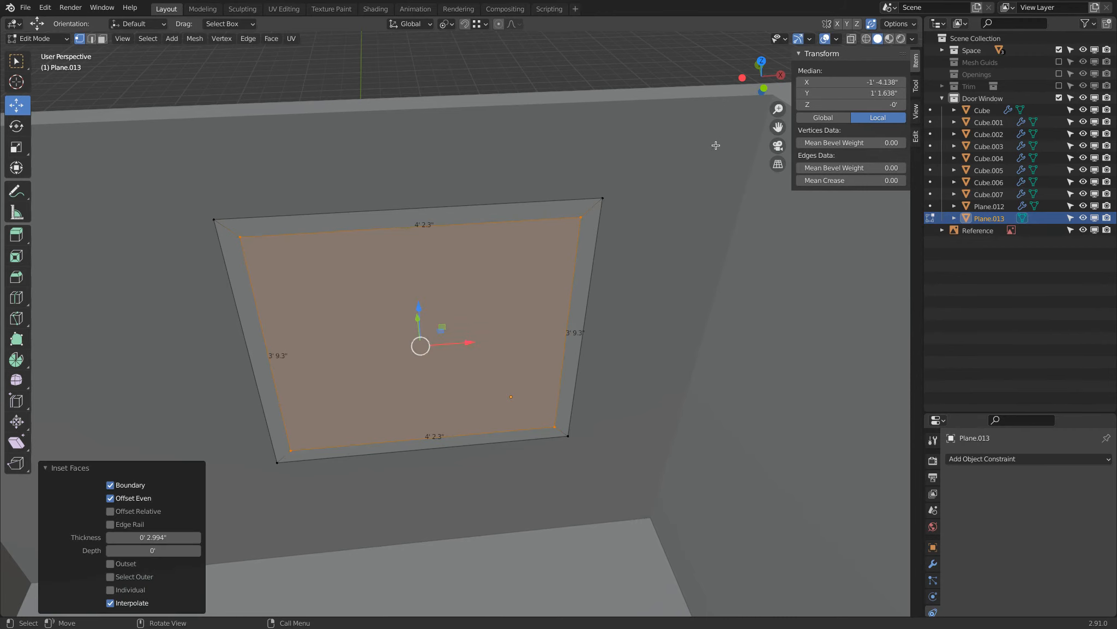
pyautogui.doubleClick(152, 536)
pyautogui.write('3"')
pyautogui.press('Return')
pyautogui.press('x')
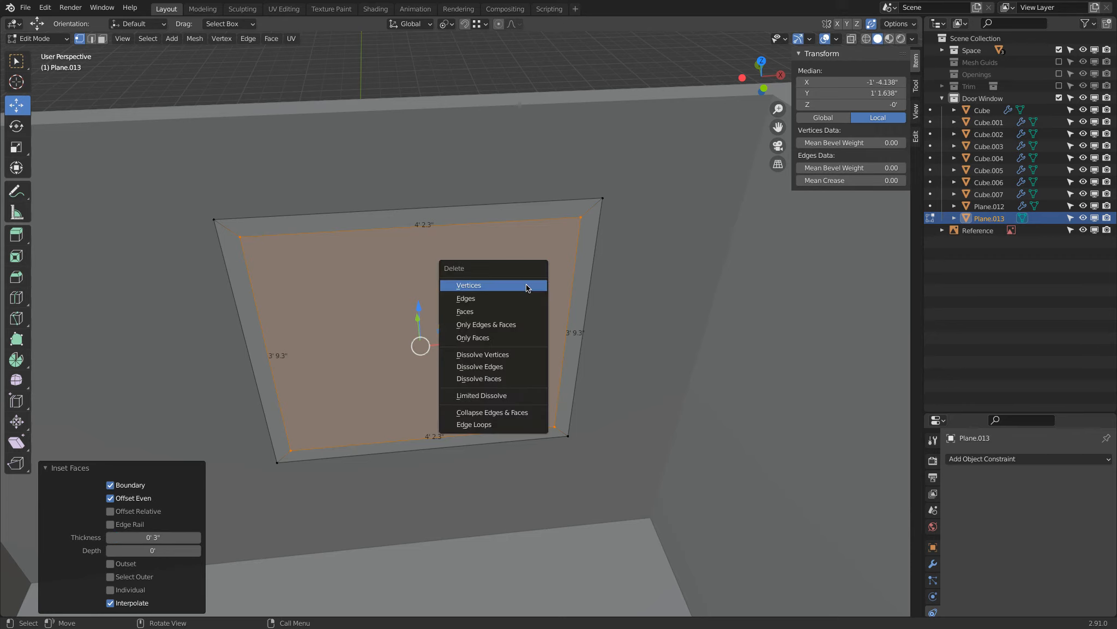
pyautogui.press('Escape')
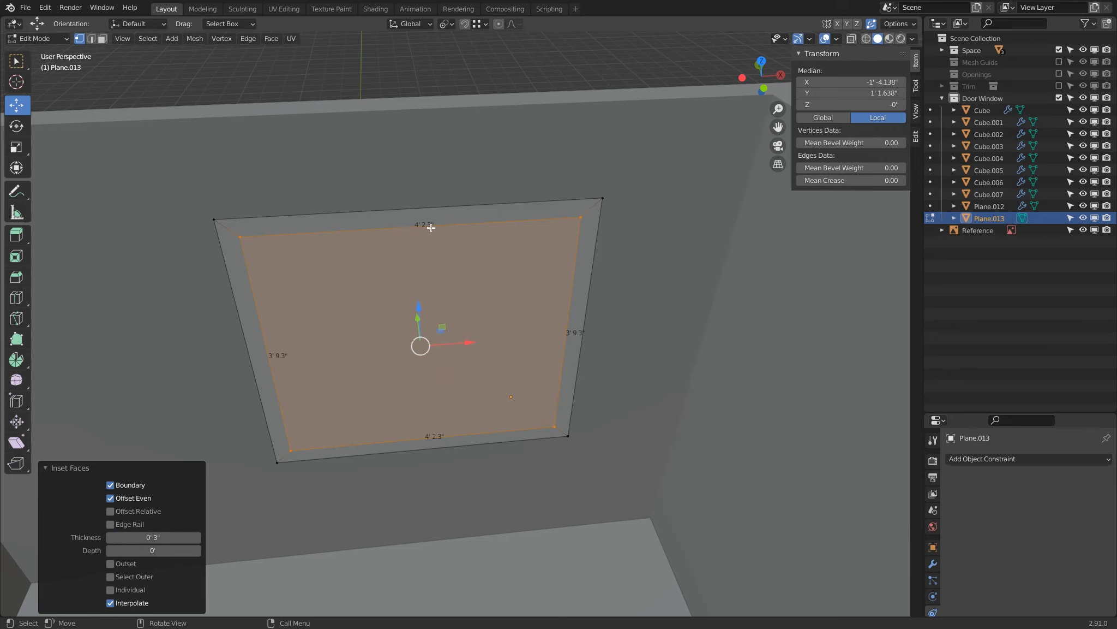
# Add a centred vertical loop cut to the window plane and bevel it with a width of 1".
pyautogui.hotkey('ctrl', 'r')
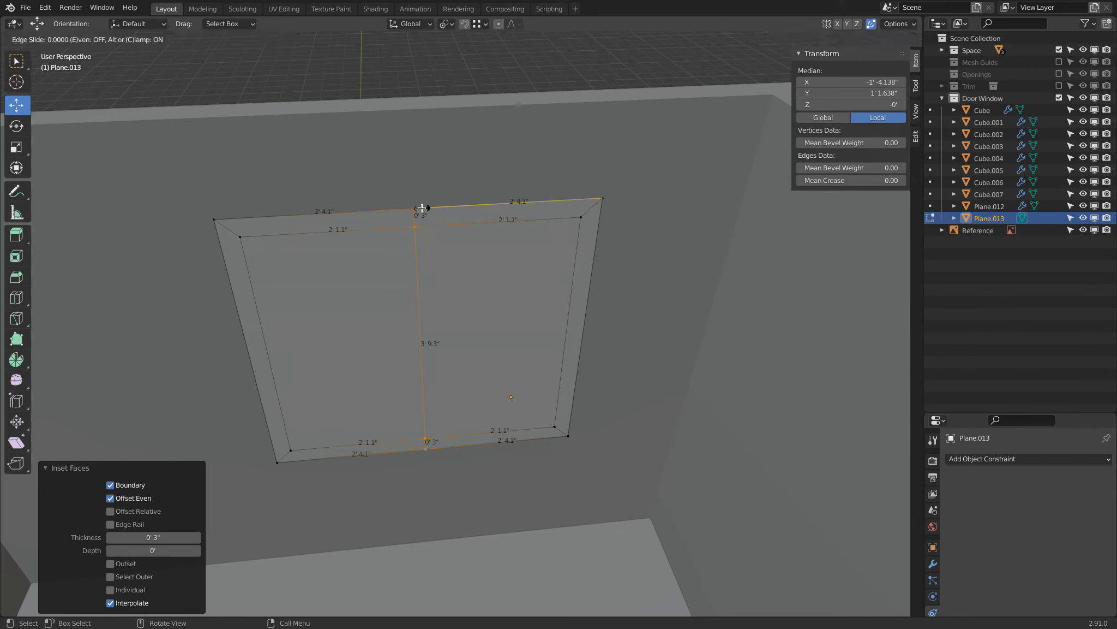
pyautogui.click(423, 209)
pyautogui.rightClick(423, 209)
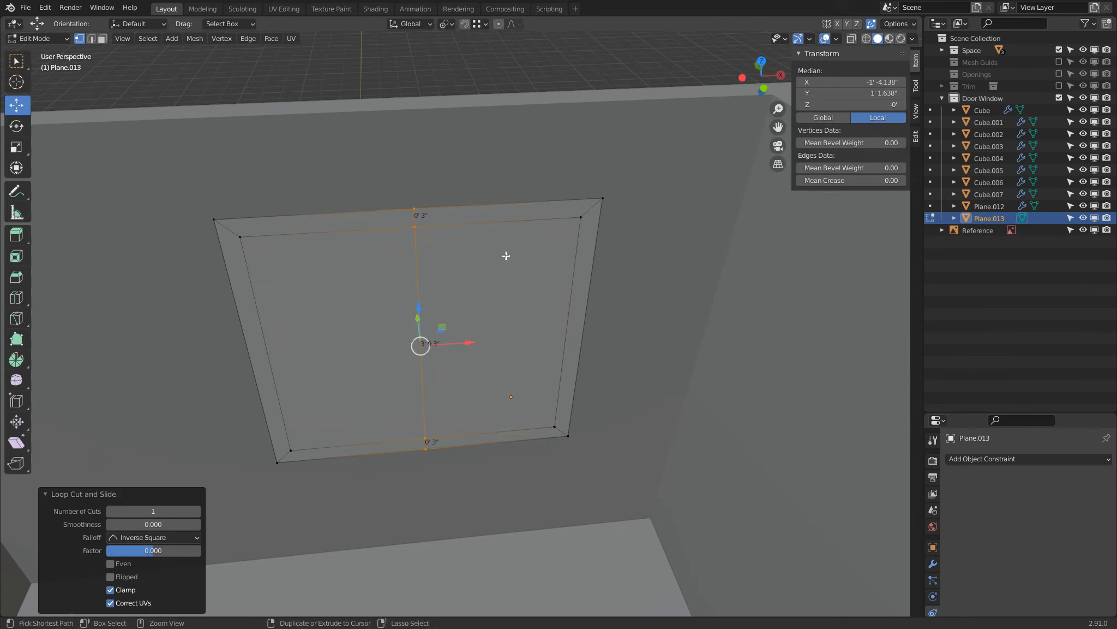
pyautogui.hotkey('ctrl', 'b')
pyautogui.click(419, 344)
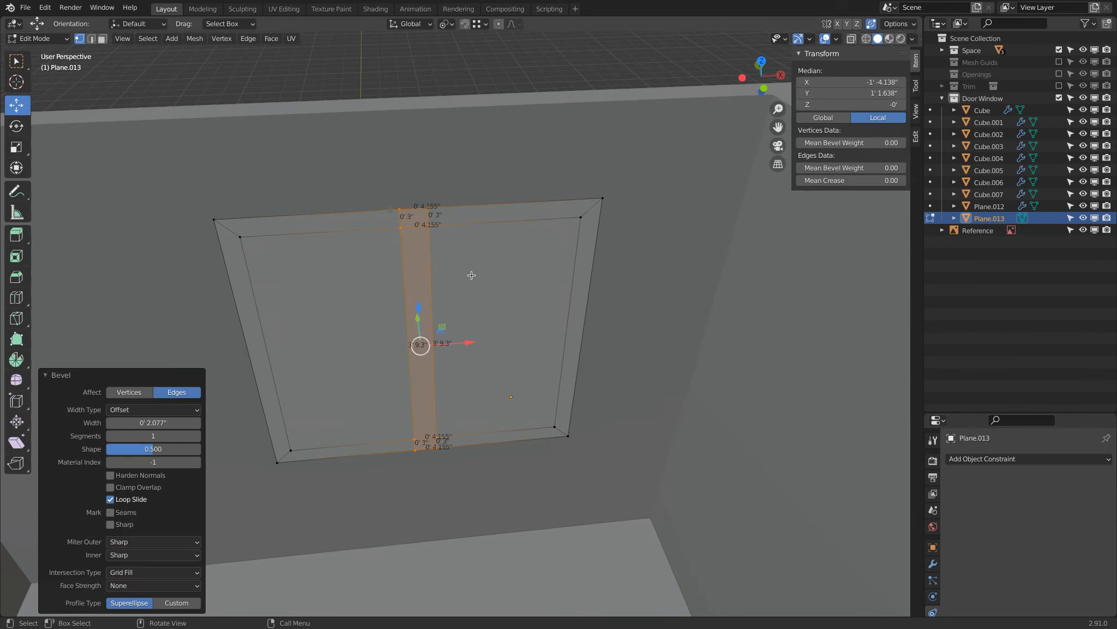
pyautogui.click(156, 423)
pyautogui.write("1'")
pyautogui.press('Return')
# Add a centred horizontal loop cut to the window plane and bevel it with a width of 1".
pyautogui.hotkey('ctrl', 'r')
pyautogui.click(276, 359)
pyautogui.rightClick(276, 358)
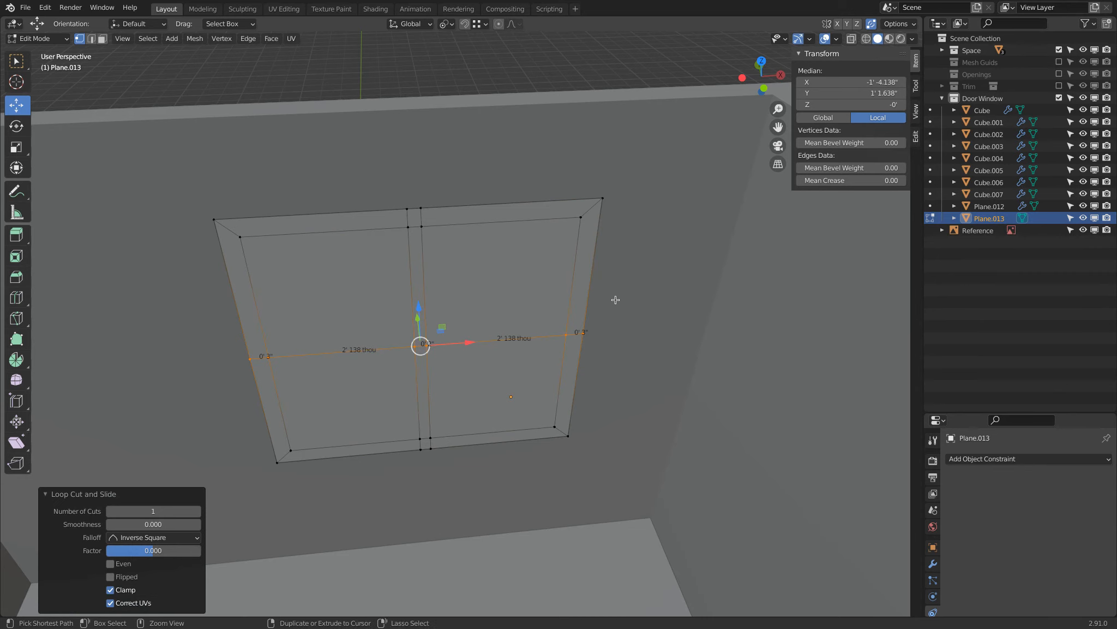
pyautogui.hotkey('ctrl', 'b')
pyautogui.click(631, 287)
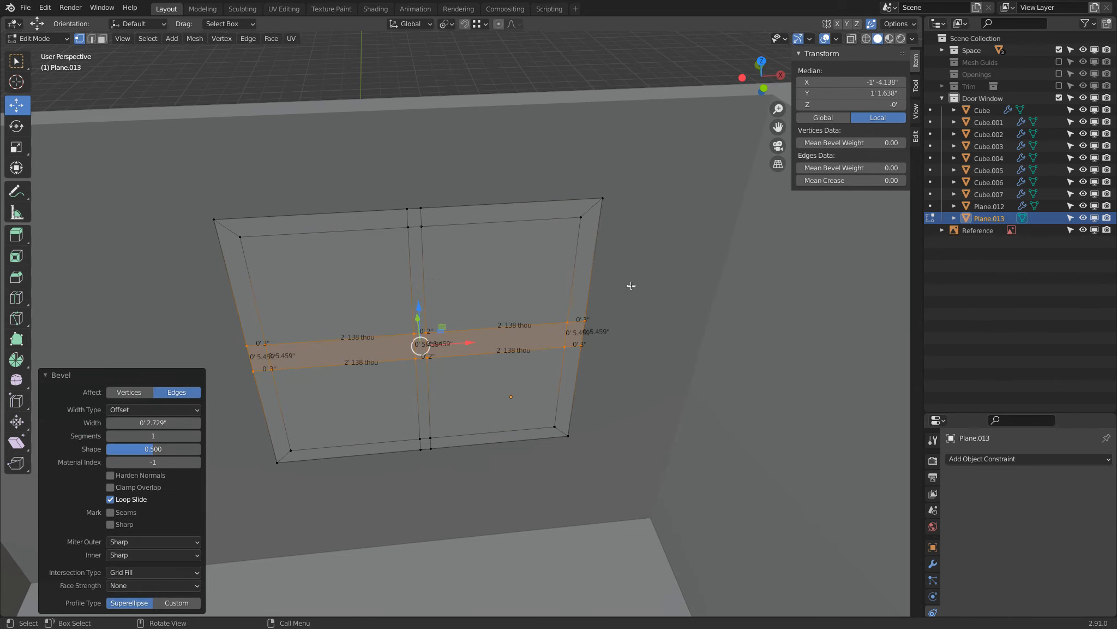
pyautogui.click(157, 424)
pyautogui.write('1"')
pyautogui.press('Return')
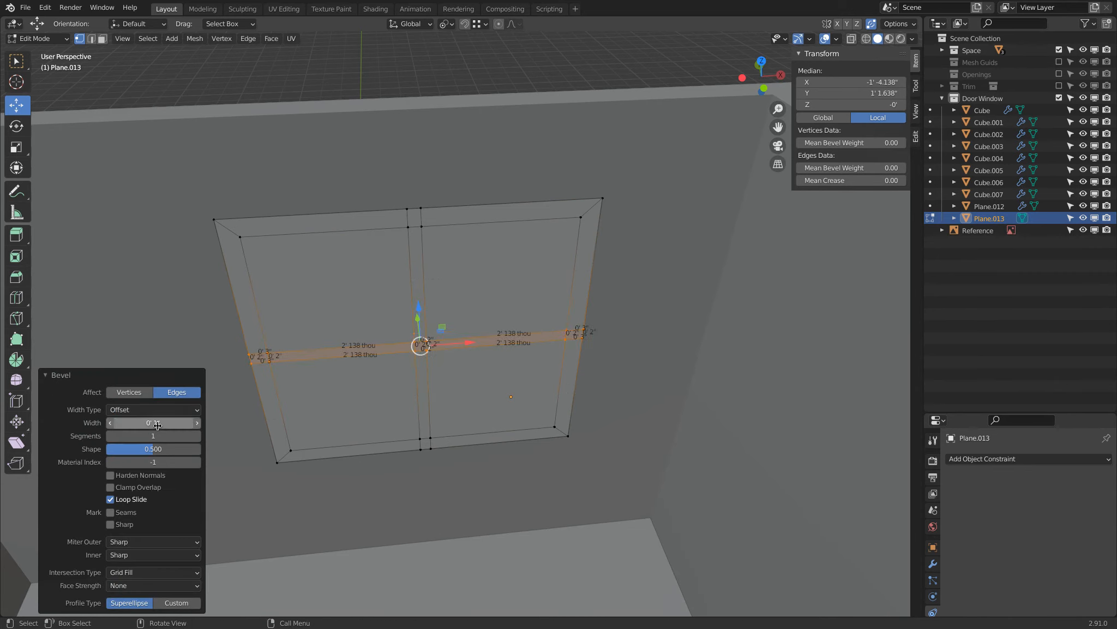
# Examine the junction where the horizontal glazing bar meets the left side of the window frame.
pyautogui.moveTo(350, 349); pyautogui.dragTo(376, 335, button='middle')
pyautogui.moveTo(309, 217); pyautogui.dragTo(327, 246, button='middle')
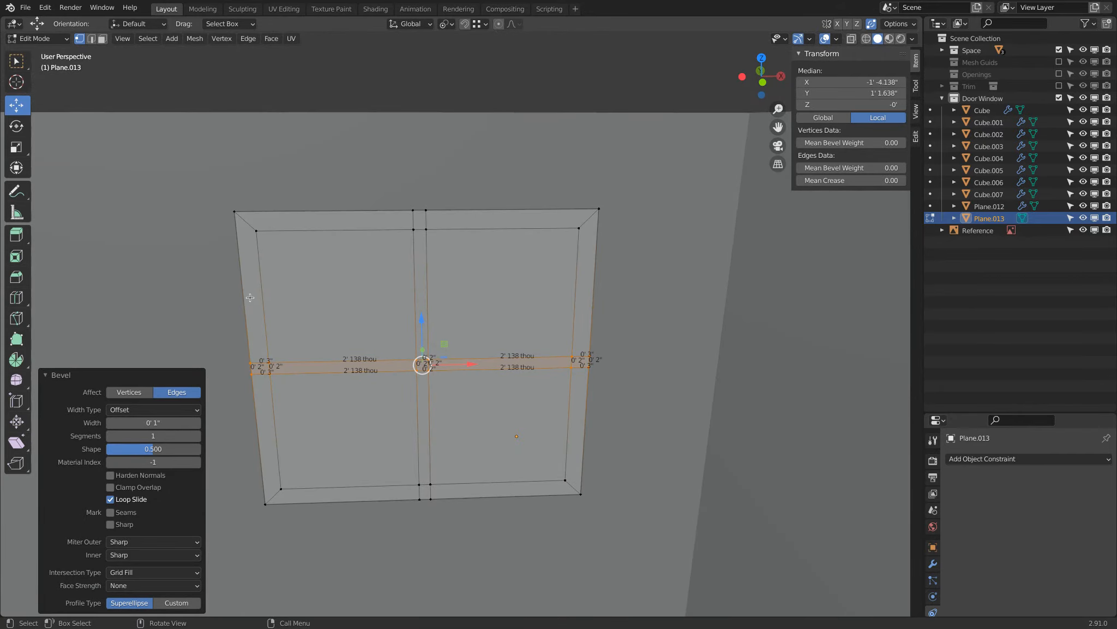
pyautogui.click(247, 360)
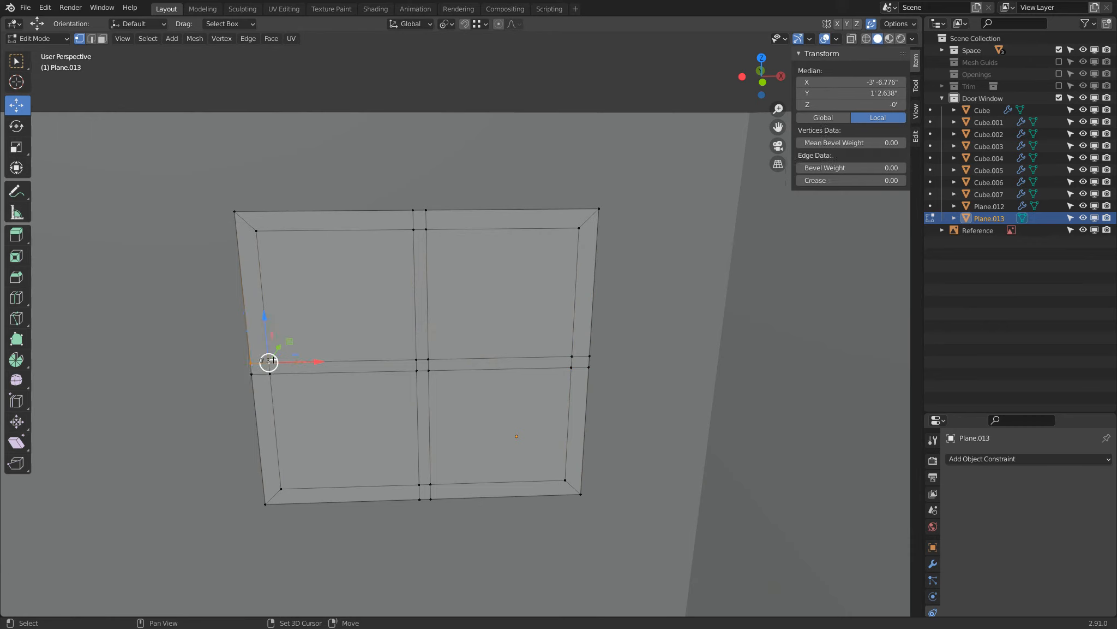
pyautogui.scroll(3, 229, 371)
pyautogui.keyDown('shift'); pyautogui.moveTo(189, 379); pyautogui.dragTo(464, 297, button='middle'); pyautogui.keyUp('shift')
pyautogui.scroll(3, 465, 296)
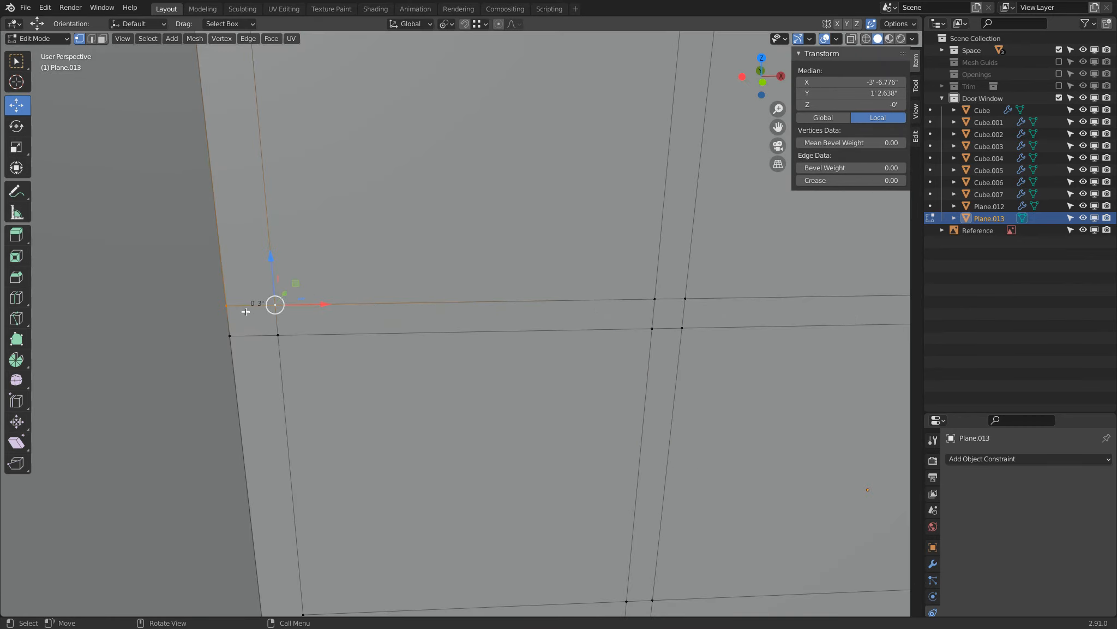
pyautogui.scroll(-3, 328, 306)
pyautogui.keyDown('shift'); pyautogui.moveTo(486, 285); pyautogui.dragTo(396, 329, button='middle'); pyautogui.keyUp('shift')
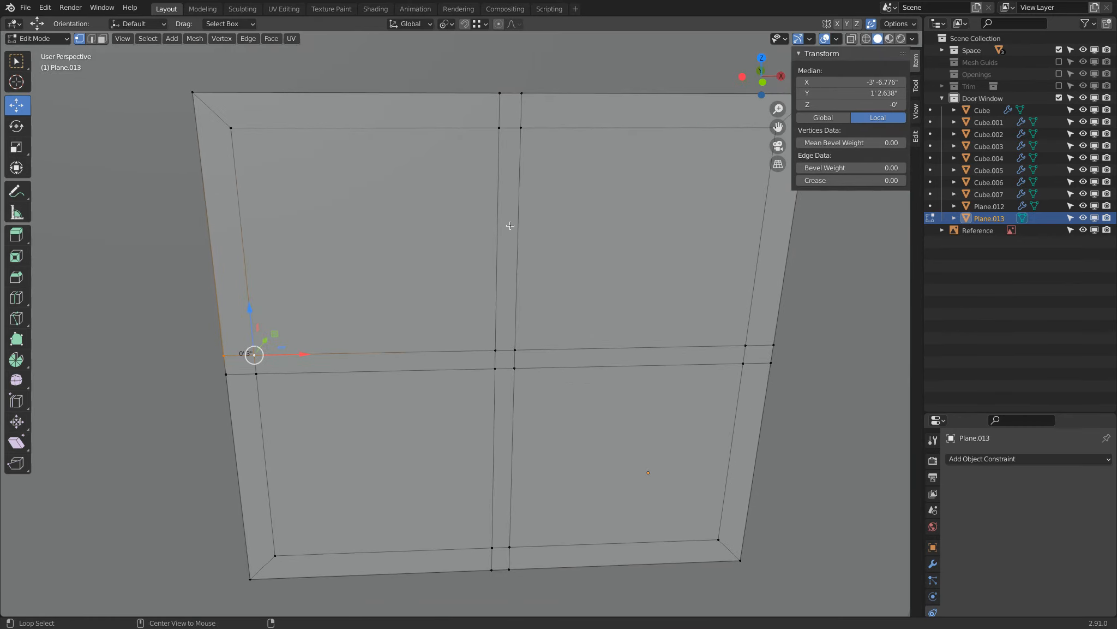
# Select the four pane faces of the window plane and separate them into their own object.
pyautogui.press('a')
pyautogui.hotkey('alt', 'a')
pyautogui.press('3')
pyautogui.scroll(-3, 510, 234)
pyautogui.click(414, 284)
pyautogui.keyDown('shift'); pyautogui.click(522, 388); pyautogui.keyUp('shift')
pyautogui.keyDown('shift'); pyautogui.click(459, 378); pyautogui.keyUp('shift')
pyautogui.keyDown('shift'); pyautogui.click(550, 272); pyautogui.keyUp('shift')
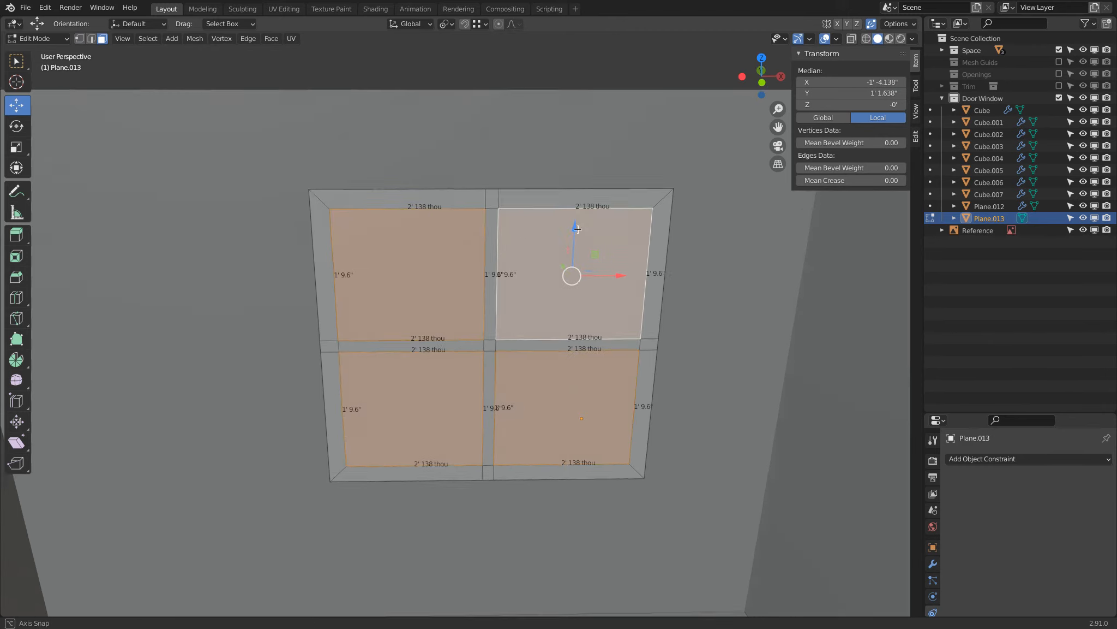
pyautogui.moveTo(574, 229); pyautogui.dragTo(537, 261, button='middle')
pyautogui.click(537, 263)
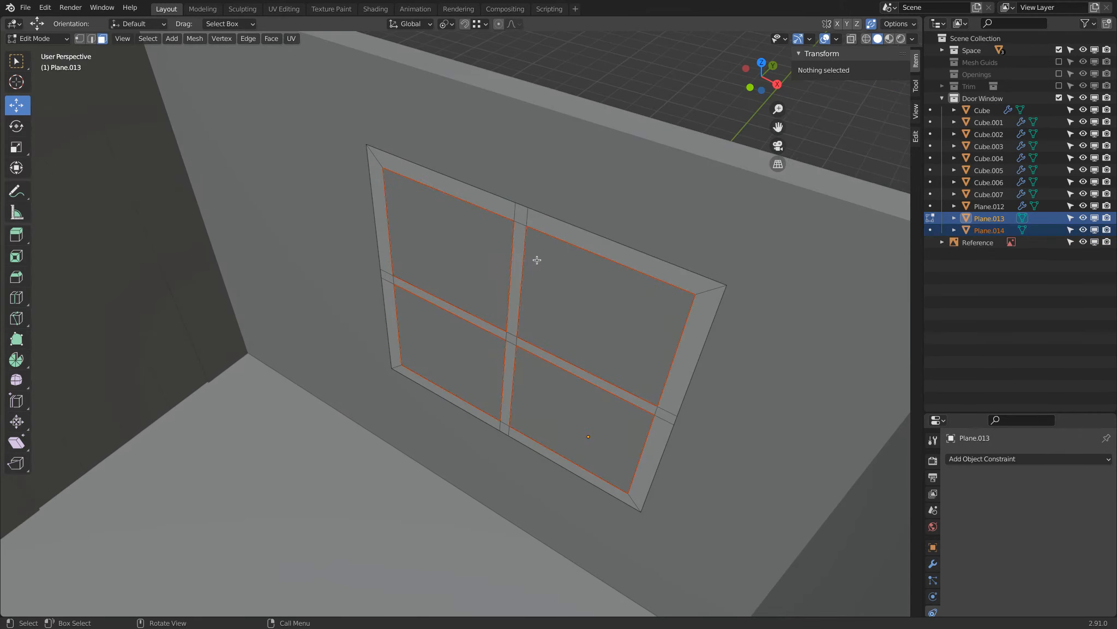
# Return to Object Mode and set the window frame's origin to its geometry.
pyautogui.press('Tab')
pyautogui.rightClick(651, 325)
pyautogui.click(764, 379)
pyautogui.scroll(-3, 650, 328)
# Add a Solidify modifier with a thickness of 2" to the window frame.
pyautogui.click(1009, 459)
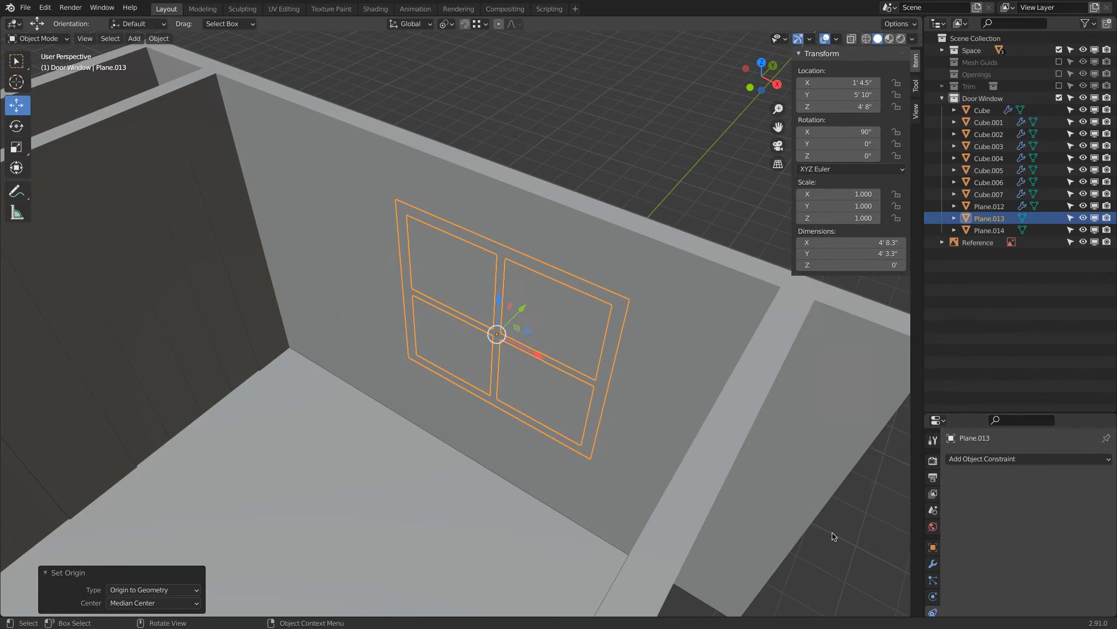
pyautogui.click(931, 562)
pyautogui.click(1004, 459)
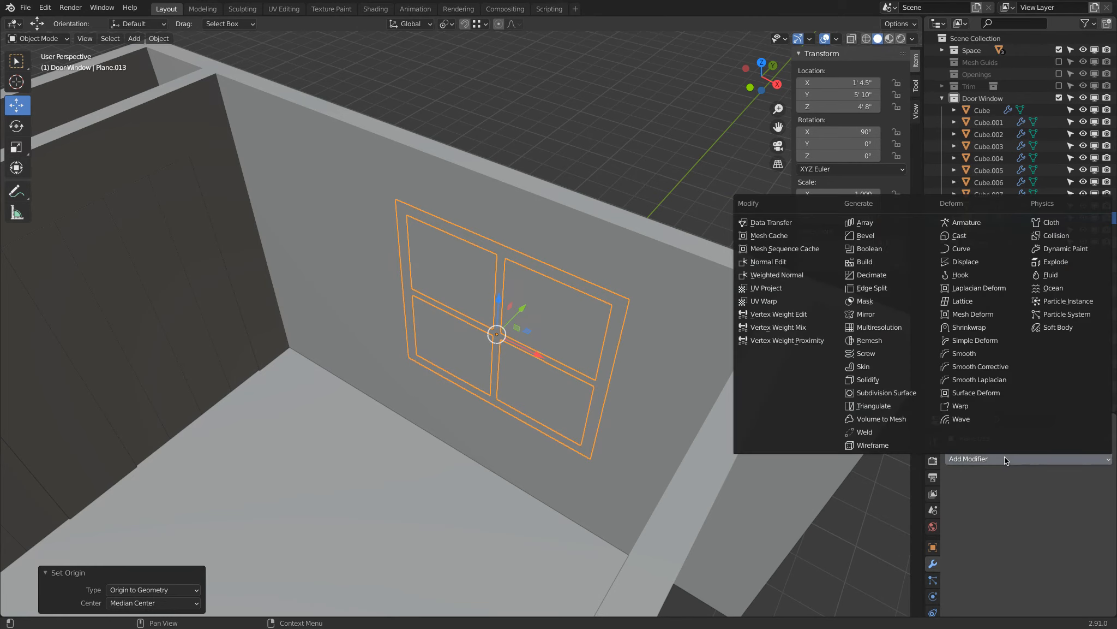
pyautogui.click(897, 380)
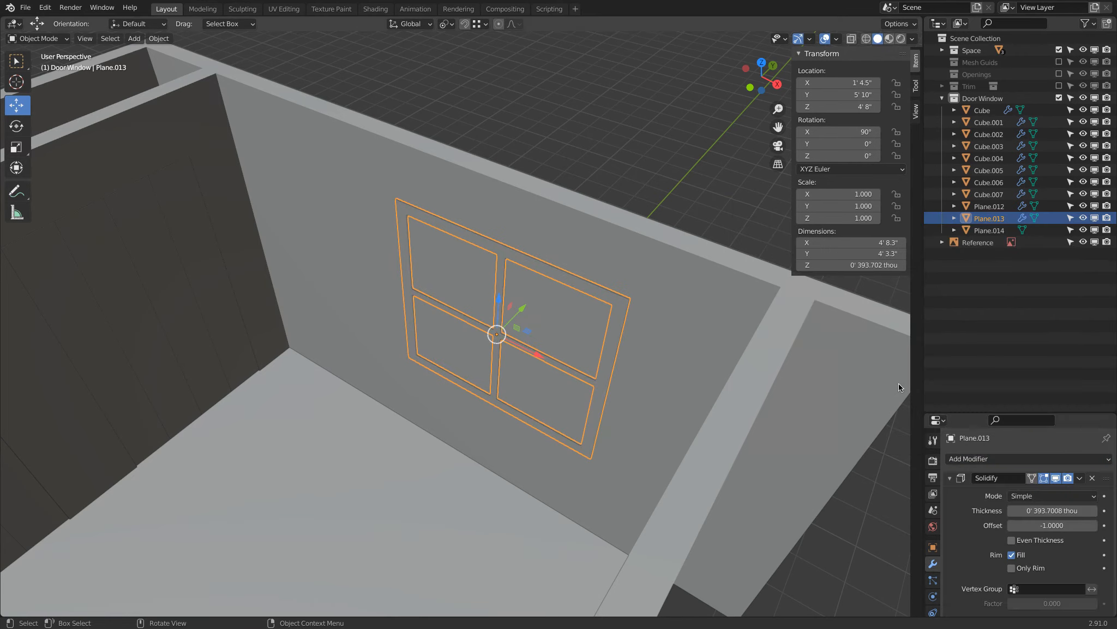
pyautogui.click(1047, 510)
pyautogui.write('2"')
pyautogui.press('Return')
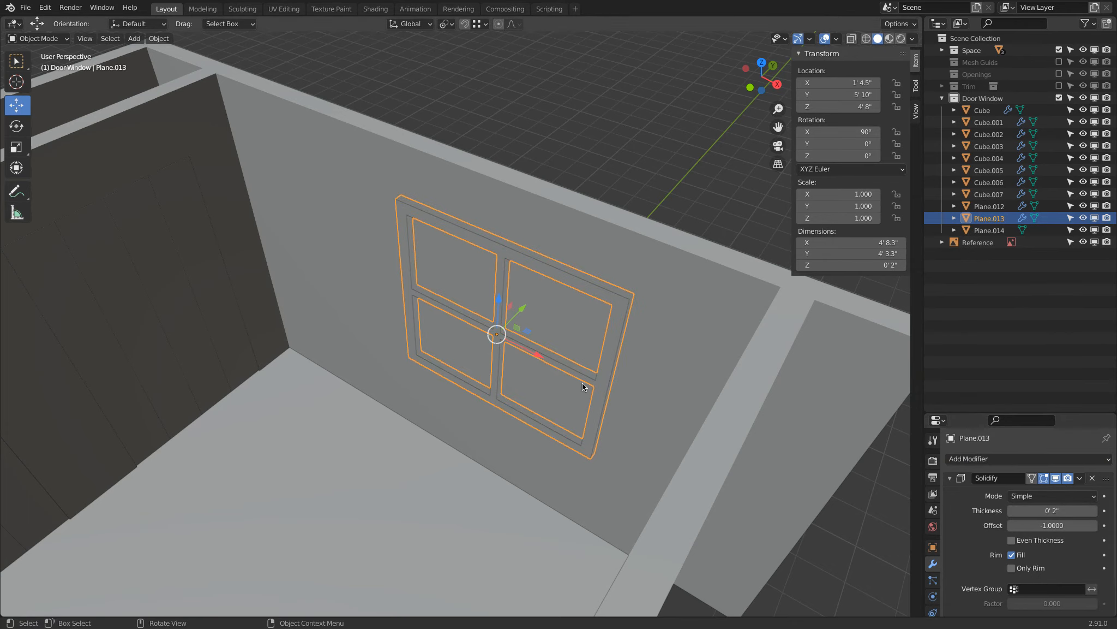
# Set the origin of the separated window panes to their geometry.
pyautogui.click(584, 315)
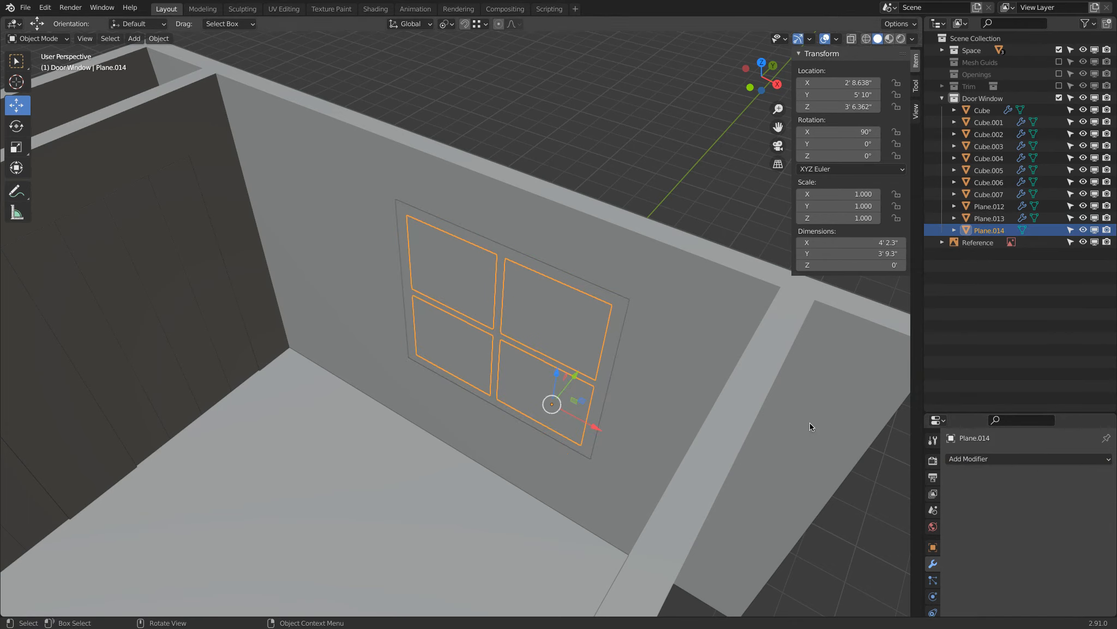
pyautogui.rightClick(529, 134)
pyautogui.moveTo(529, 132)
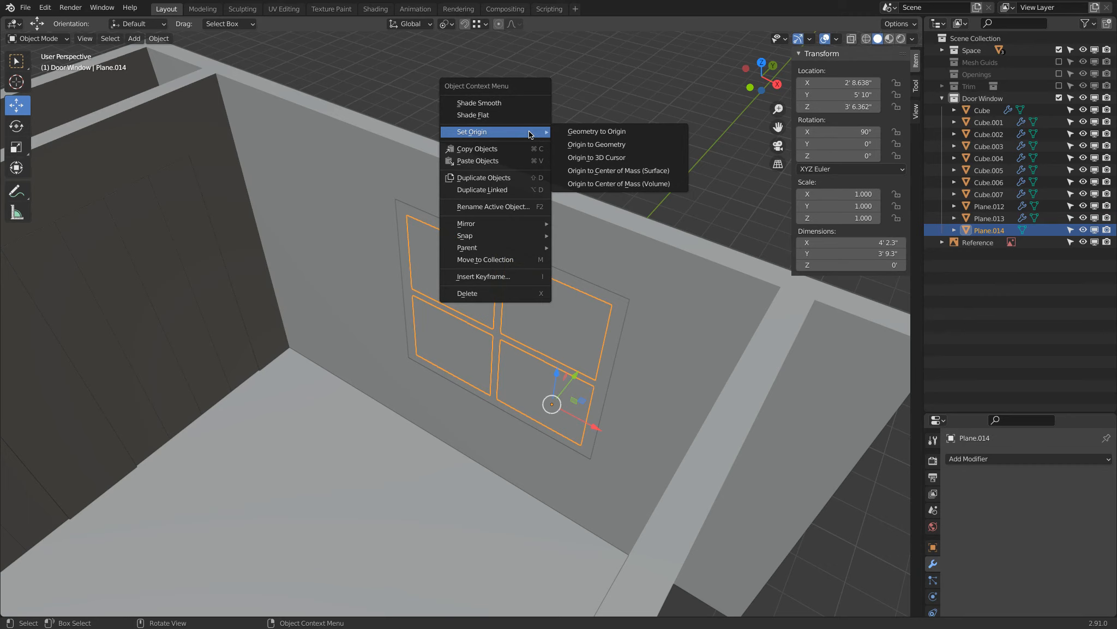
pyautogui.click(640, 146)
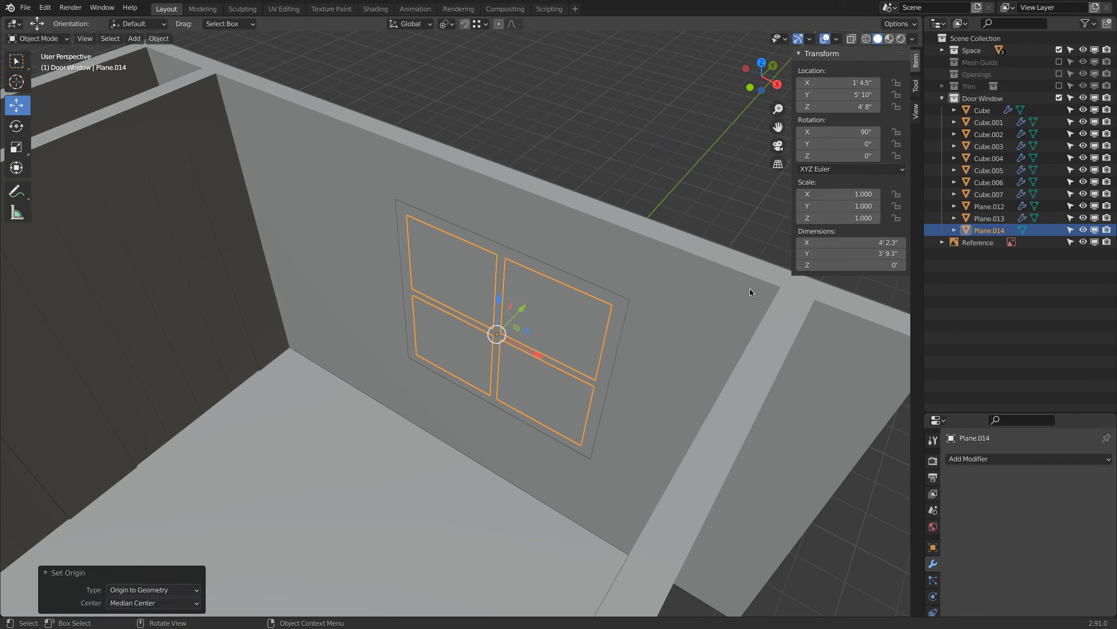